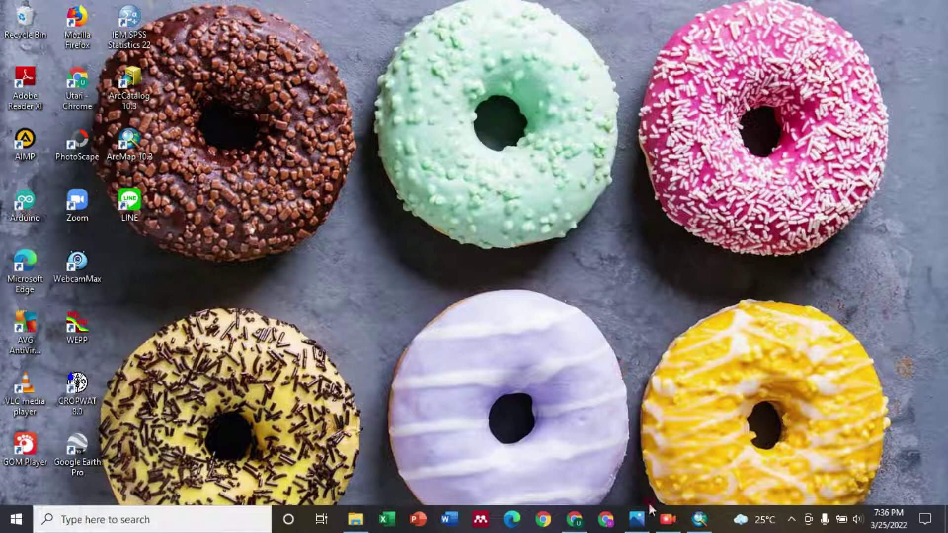
Switch to ArcMap and browse for data to add in the LC08_L1TP_116066_20210720_20210729_02_T1 folder inside Klasifikasi Bali.
click(704, 523)
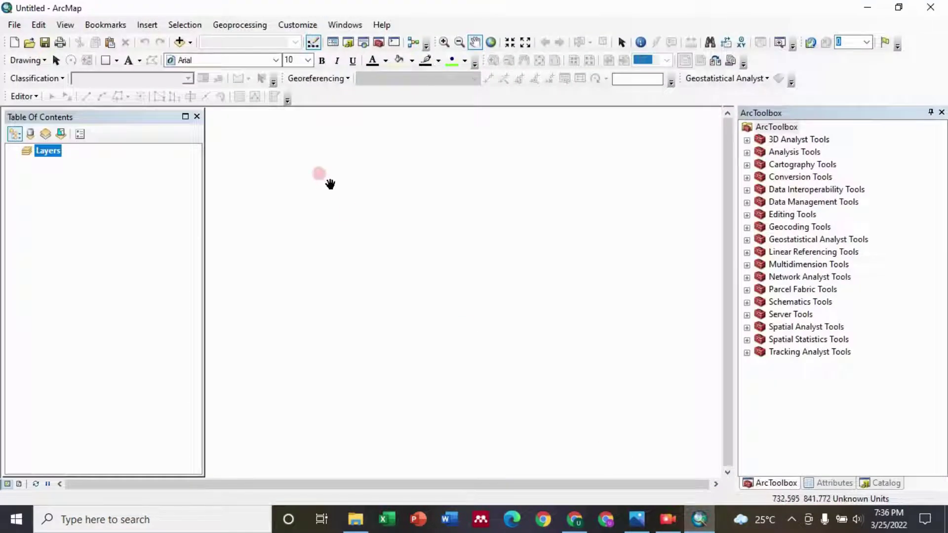
click(180, 42)
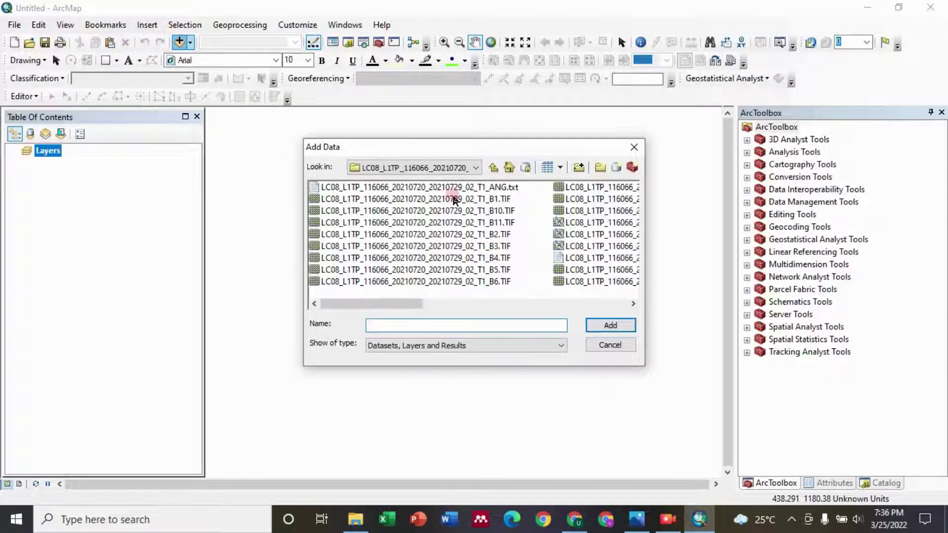
click(493, 167)
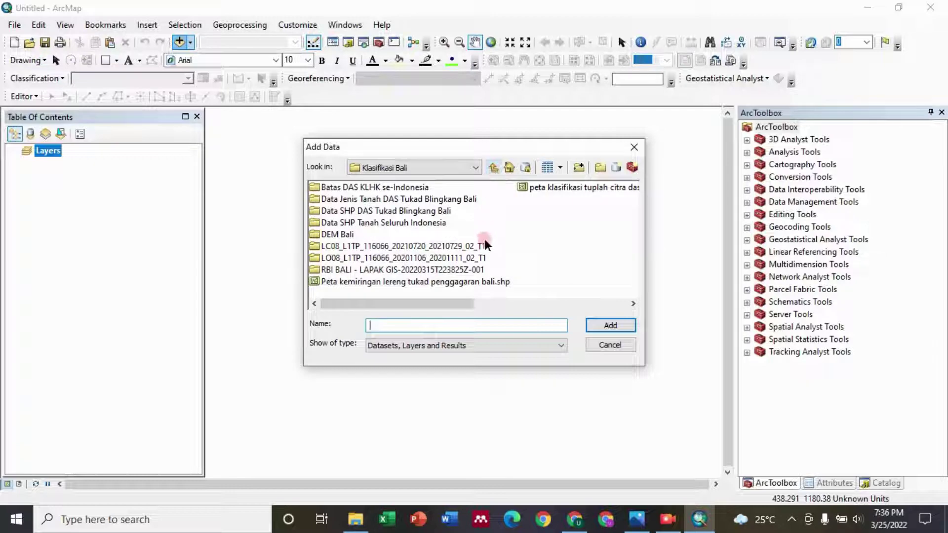
click(464, 246)
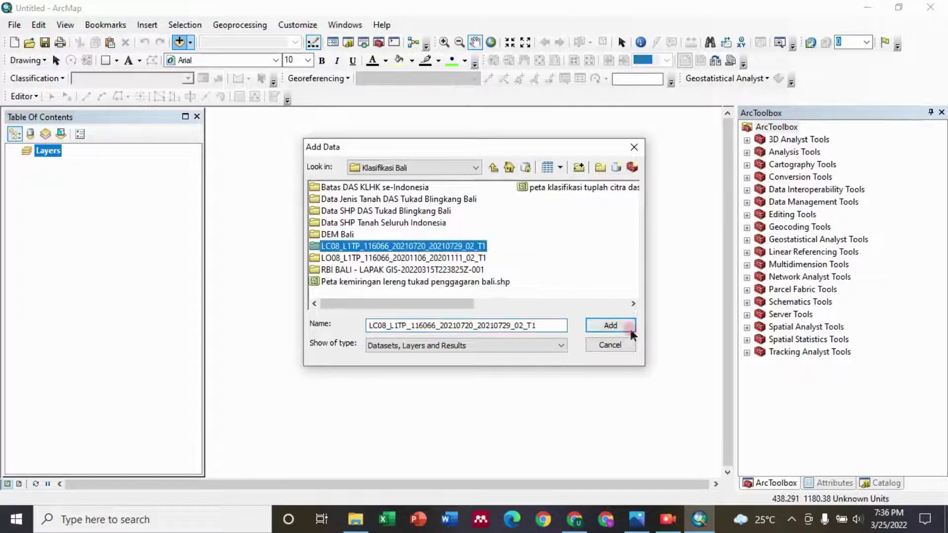
click(630, 326)
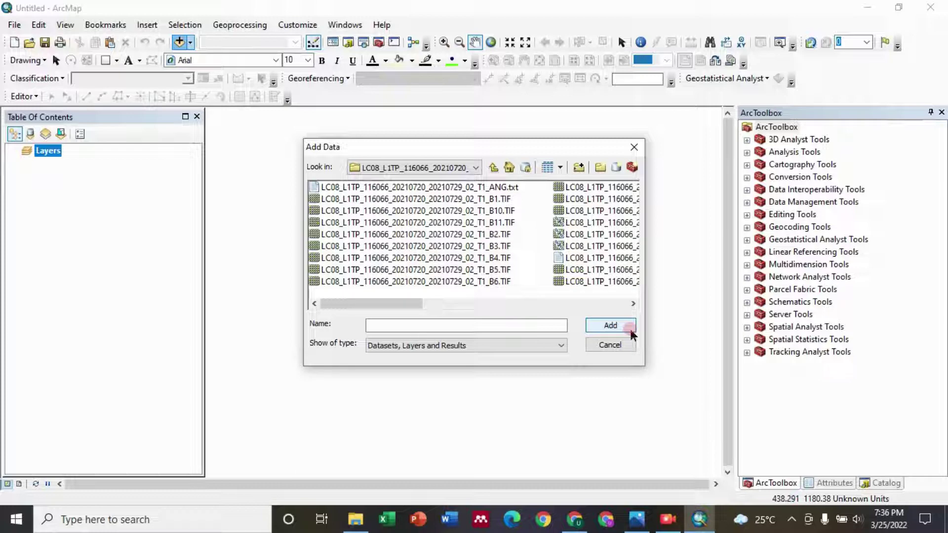
Add the Landsat band rasters B1 through B8 to the map, leaving out B10 and B11.
click(493, 199)
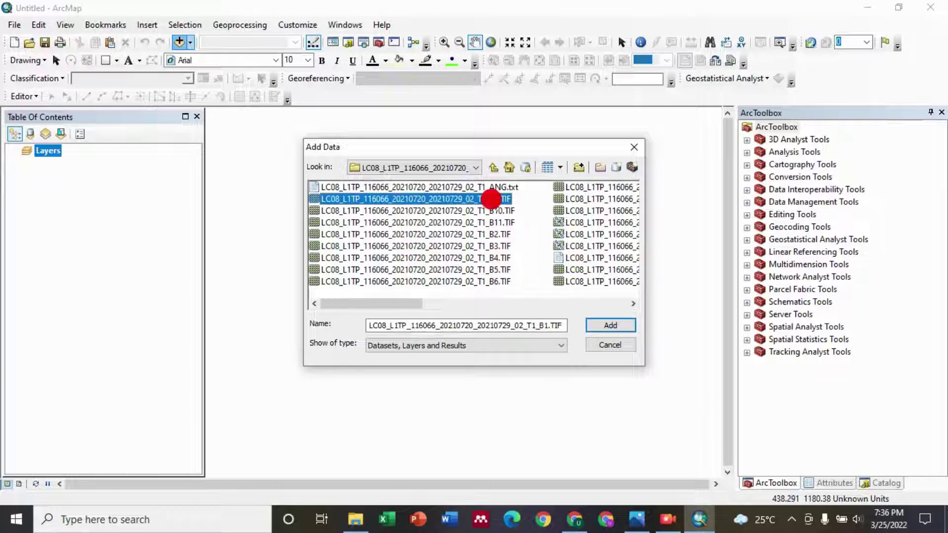
ctrl+click(499, 234)
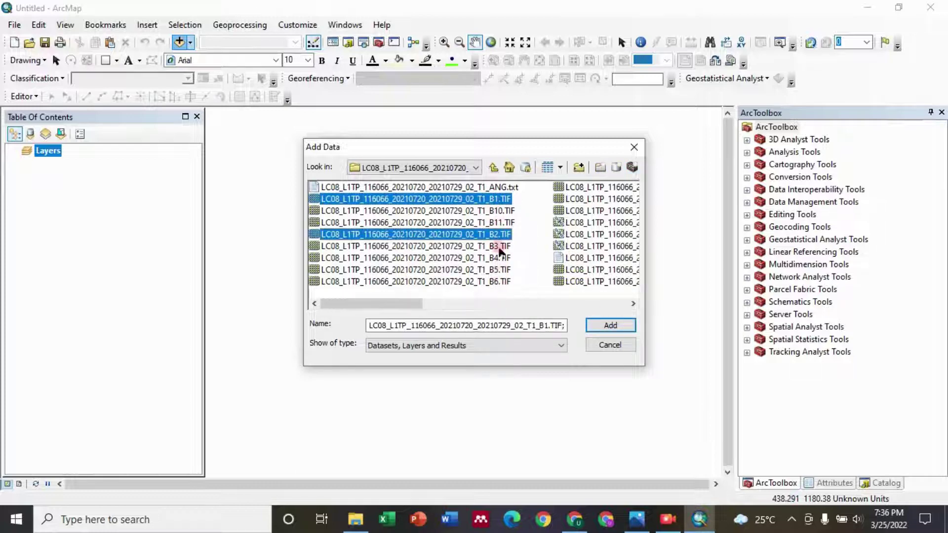
ctrl+click(496, 246)
ctrl+click(497, 258)
ctrl+click(497, 269)
ctrl+click(496, 283)
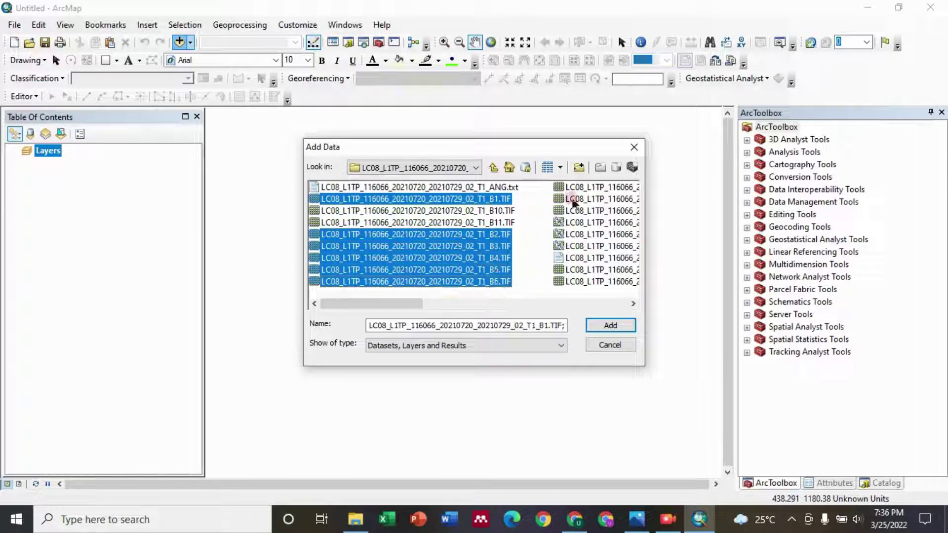
ctrl+click(593, 187)
ctrl+click(592, 199)
click(632, 304)
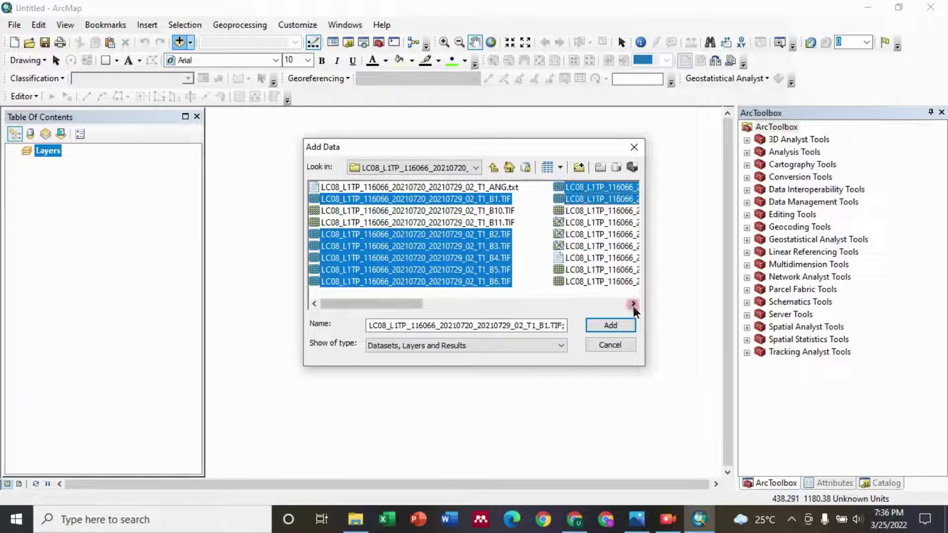
click(600, 324)
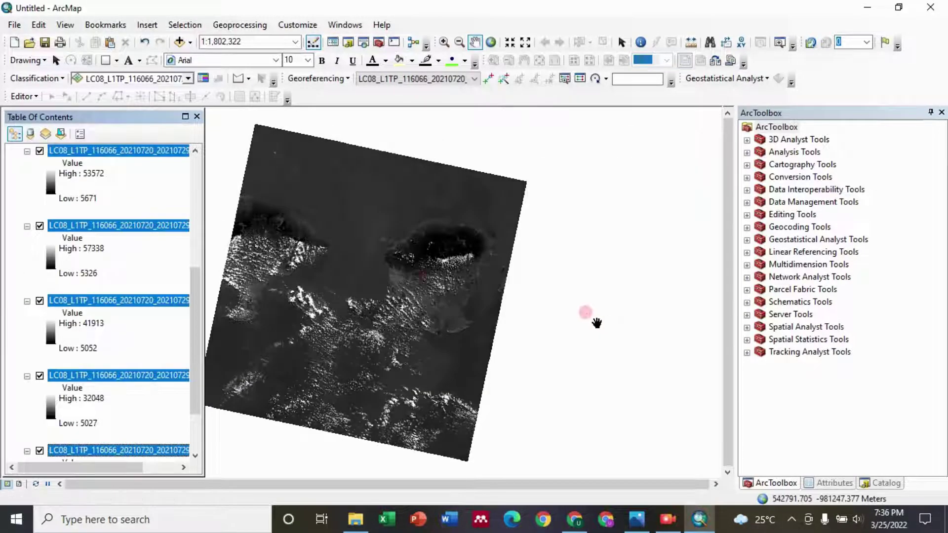
Open the Composite Bands tool from the Raster Processing toolset of the Data Management Tools.
drag(373, 263, 458, 267)
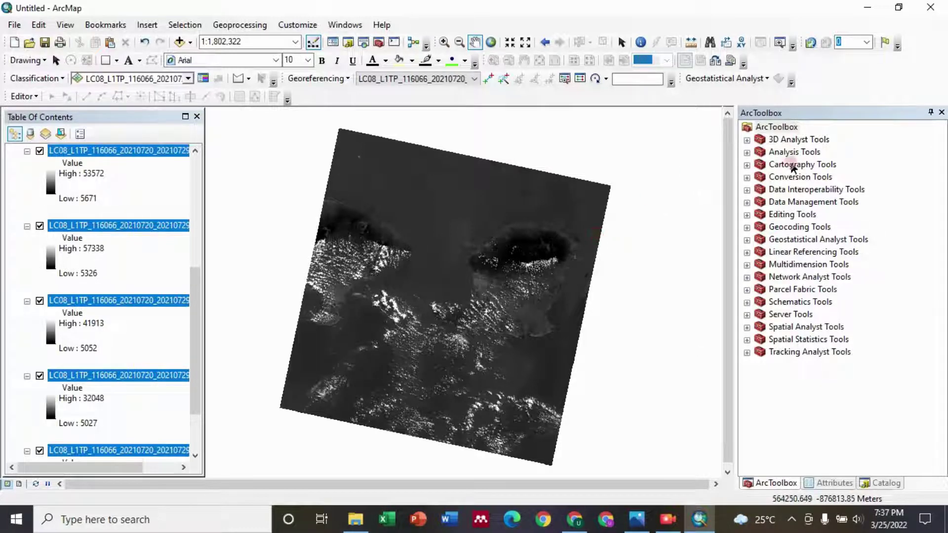
click(747, 202)
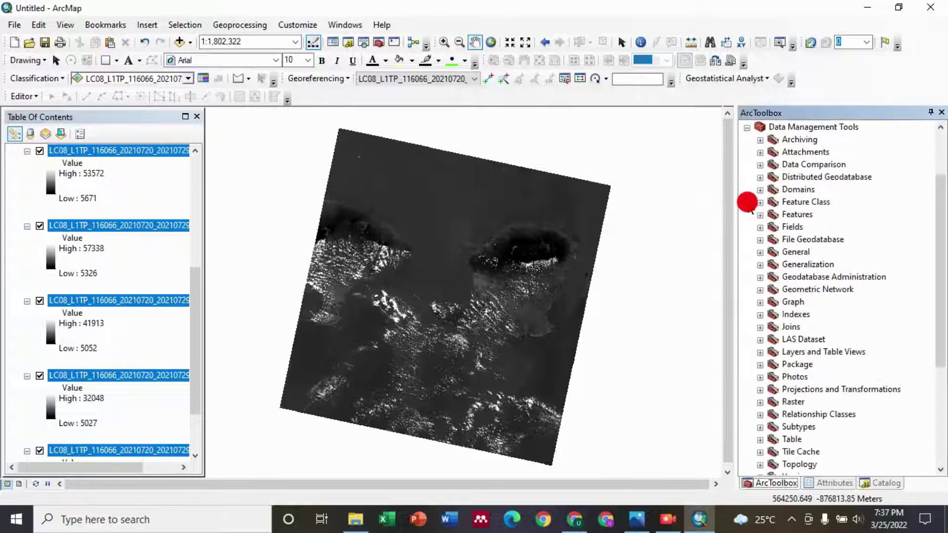
drag(941, 235, 941, 295)
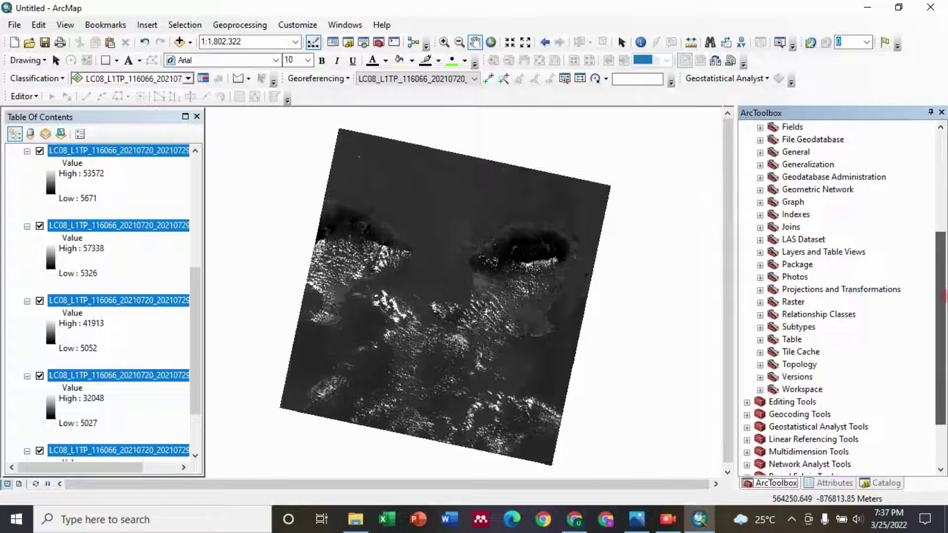
click(760, 302)
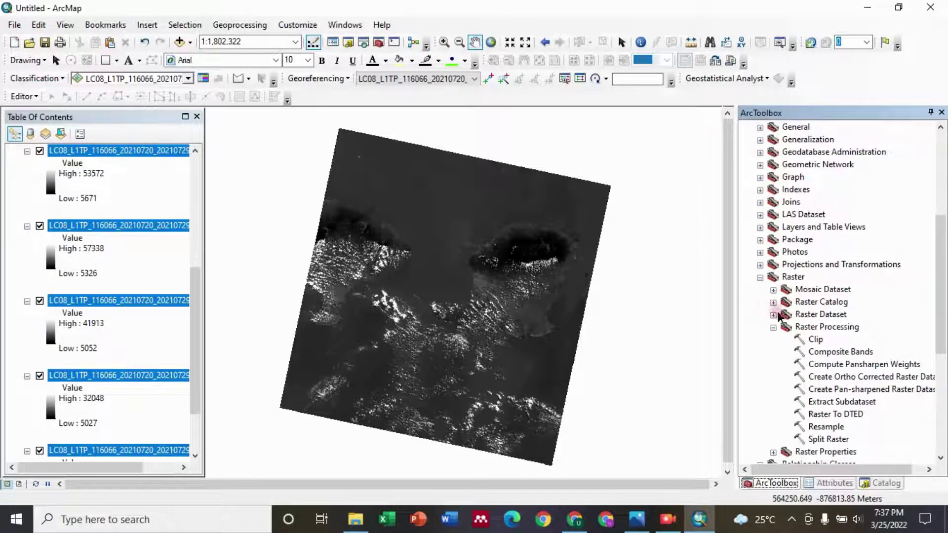
click(798, 341)
click(773, 327)
click(773, 327)
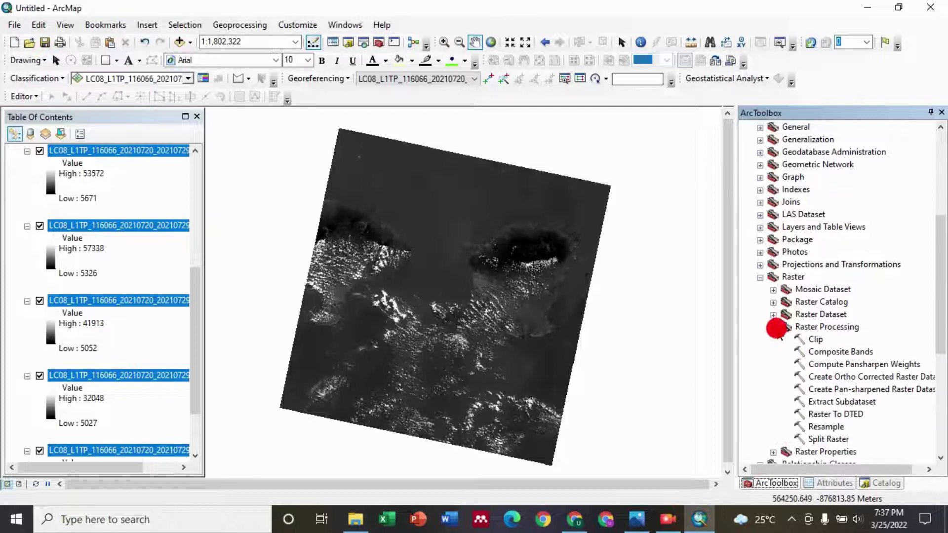
click(838, 352)
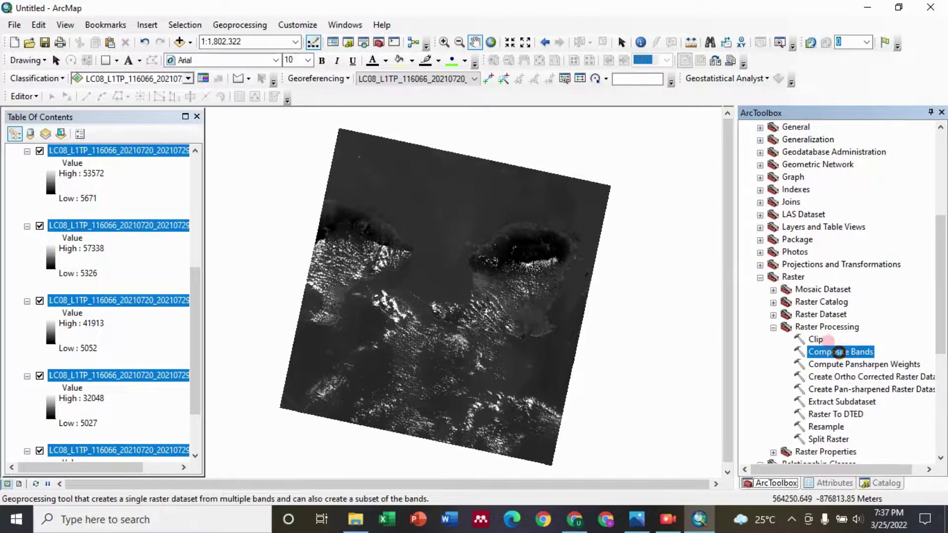
double_click(840, 352)
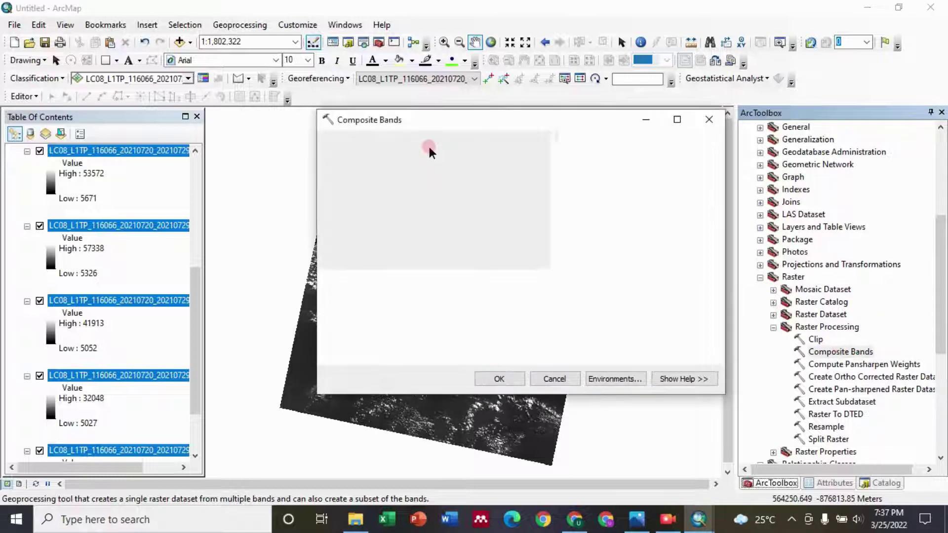
Composite bands B1 to B7 into one raster, removing B8 from the input rasters and keeping the default output.
drag(195, 296, 195, 153)
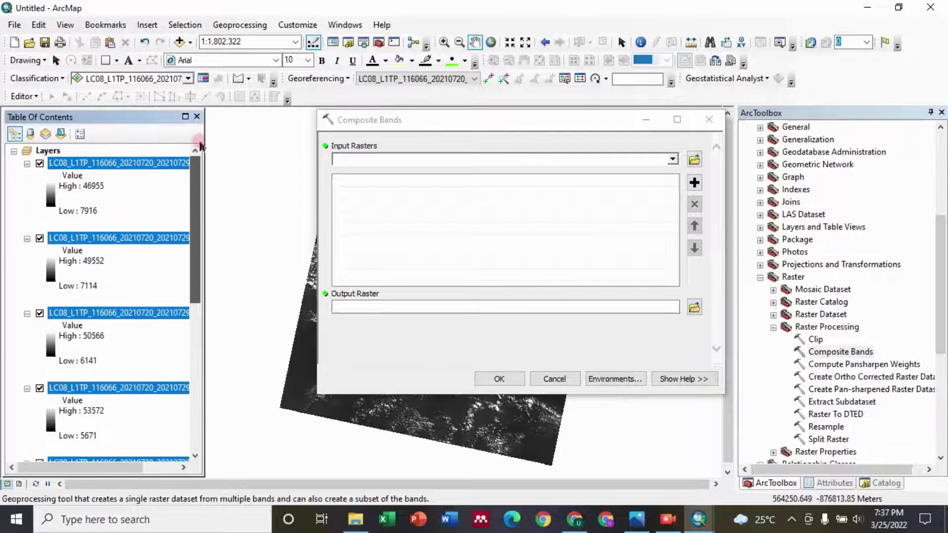
drag(119, 166, 387, 192)
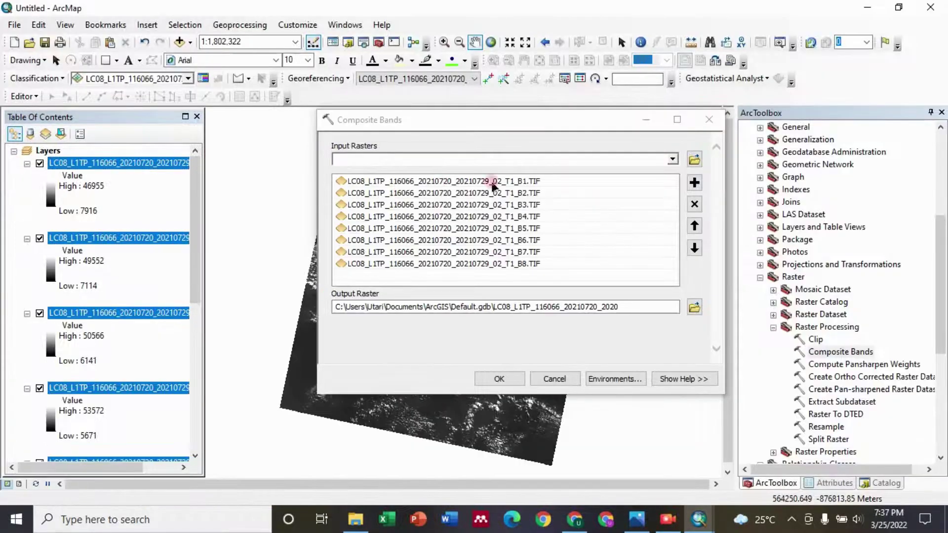
click(532, 265)
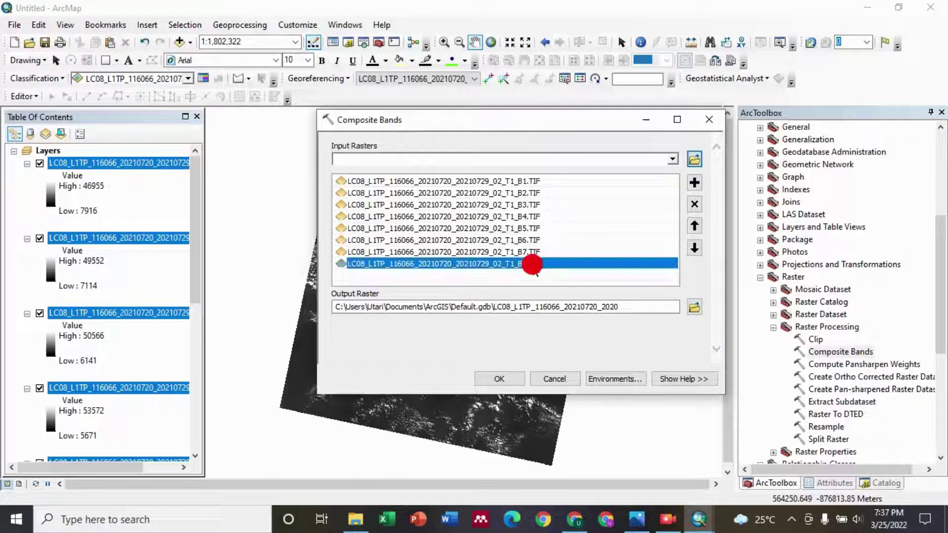
click(694, 205)
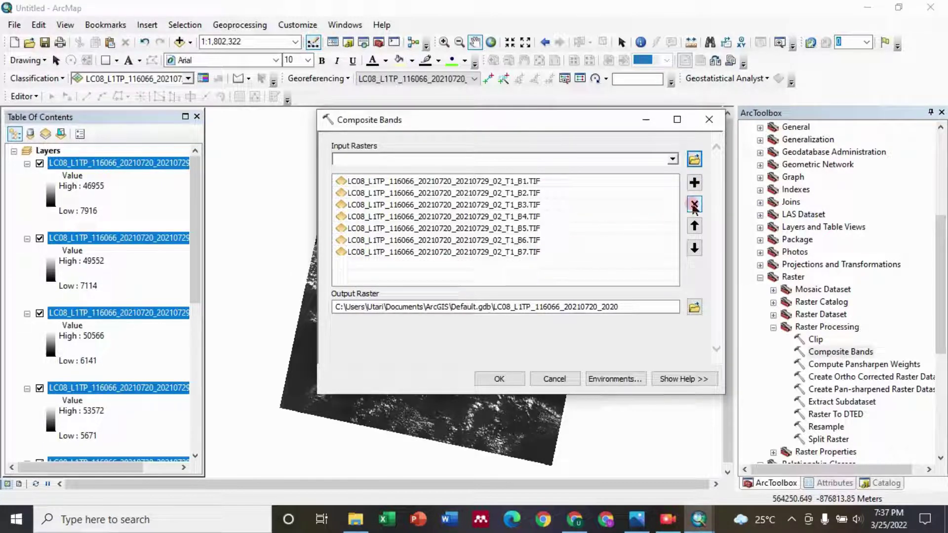
click(507, 381)
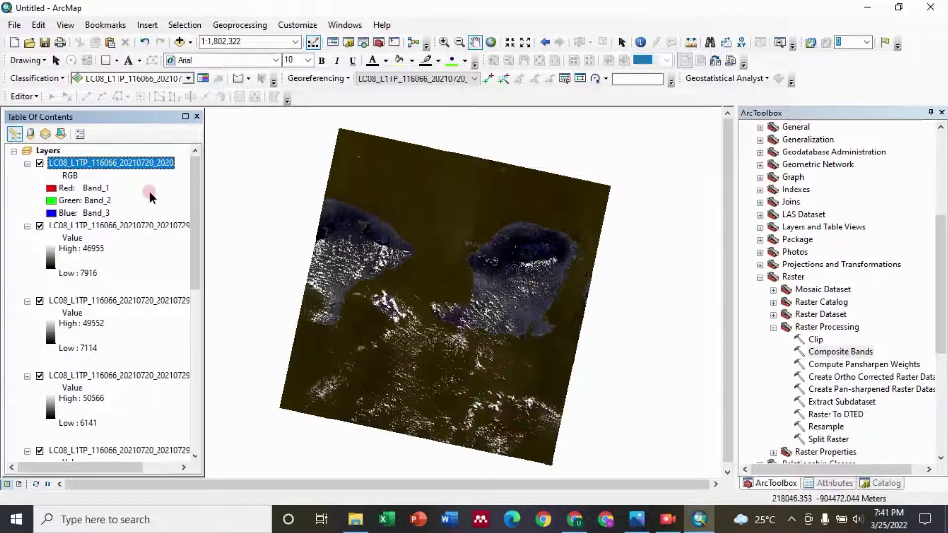
Collapse all layers, turn off the eight single-band layers, and expand only the composite layer's legend.
right_click(47, 152)
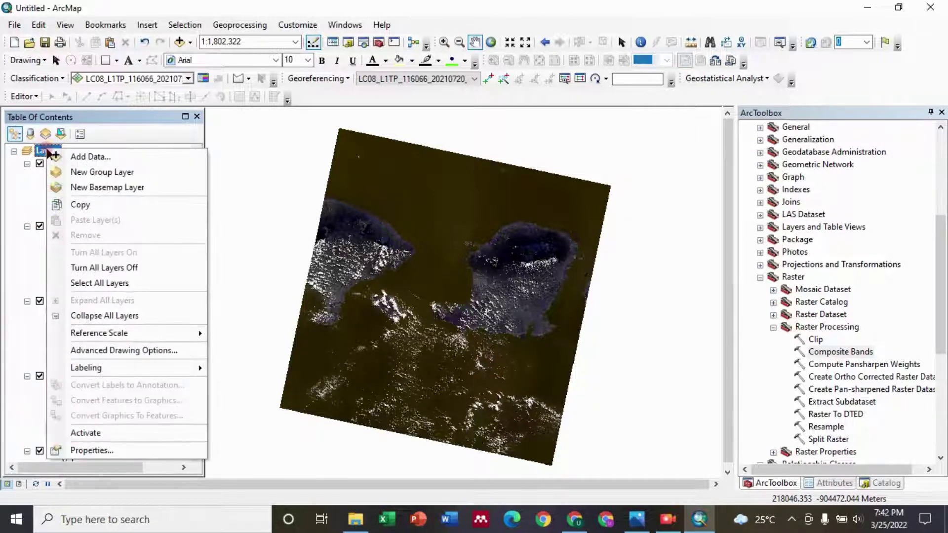
click(100, 315)
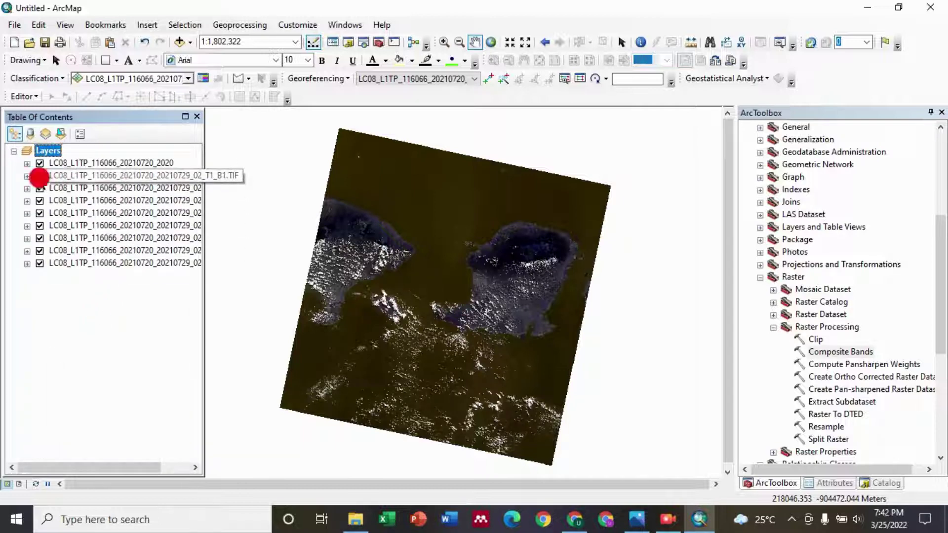
click(40, 175)
click(40, 188)
click(40, 200)
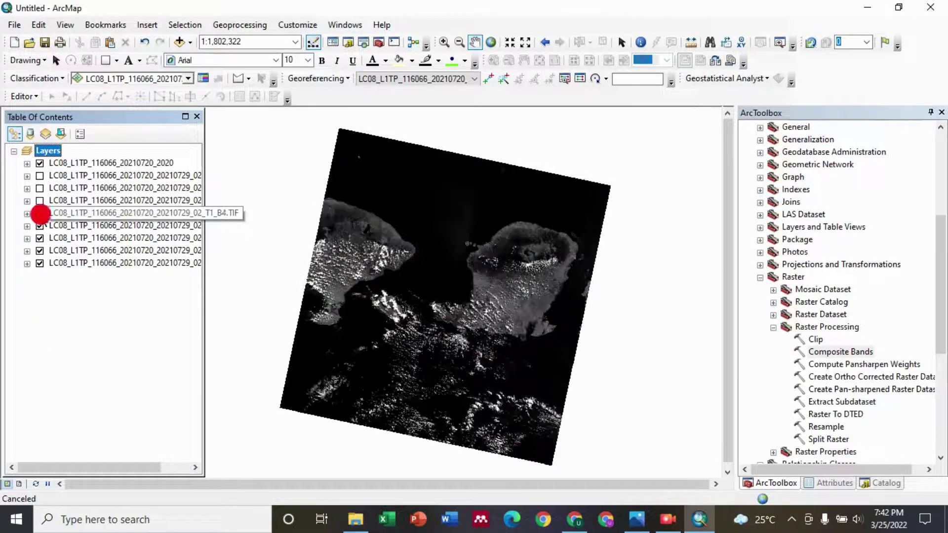
click(40, 212)
click(40, 225)
click(39, 237)
click(39, 250)
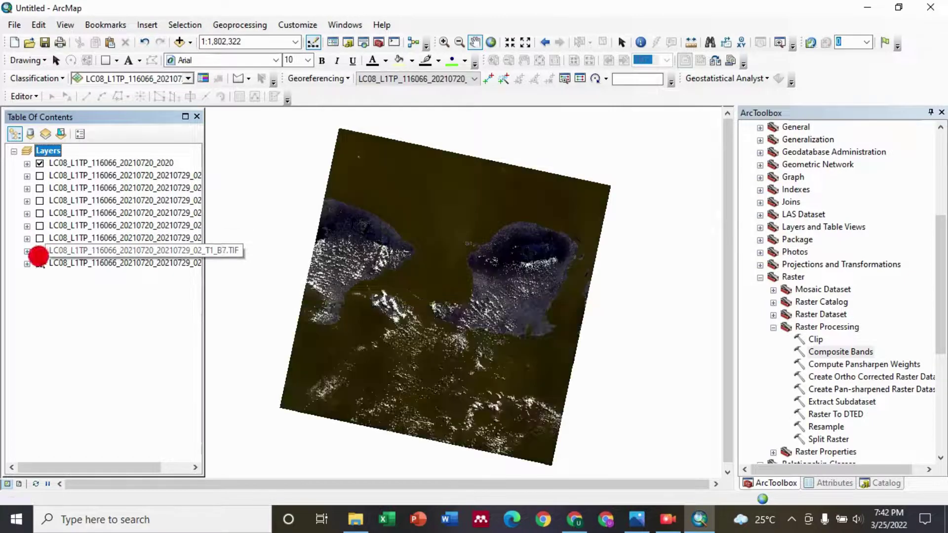
click(40, 262)
click(27, 163)
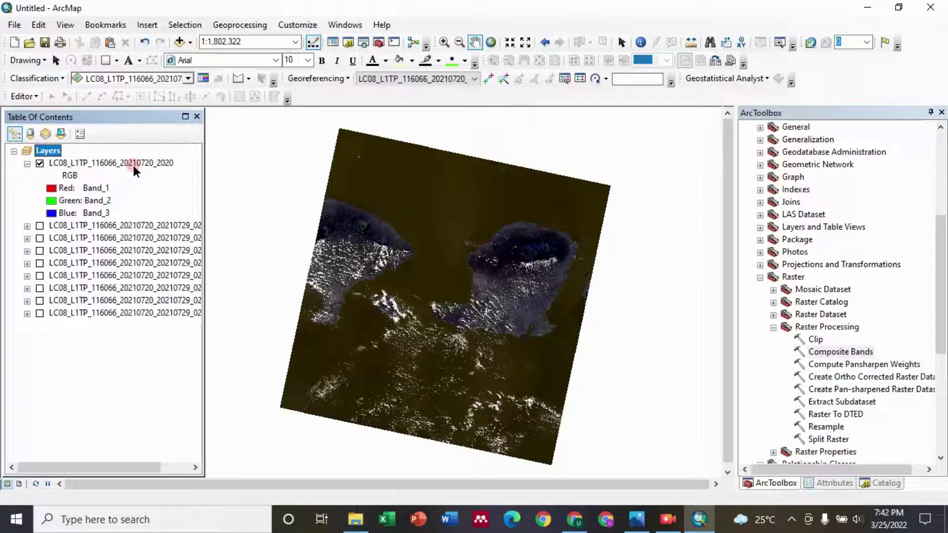
Check the composite layer's spatial reference in its source properties and compare it with the Zona UTM Indonesia.png map in Photos.
click(133, 163)
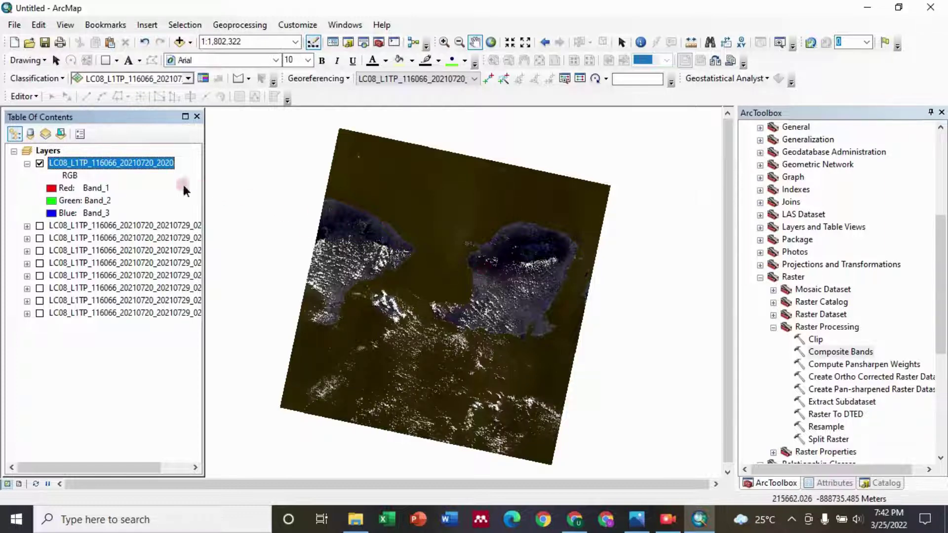
right_click(159, 162)
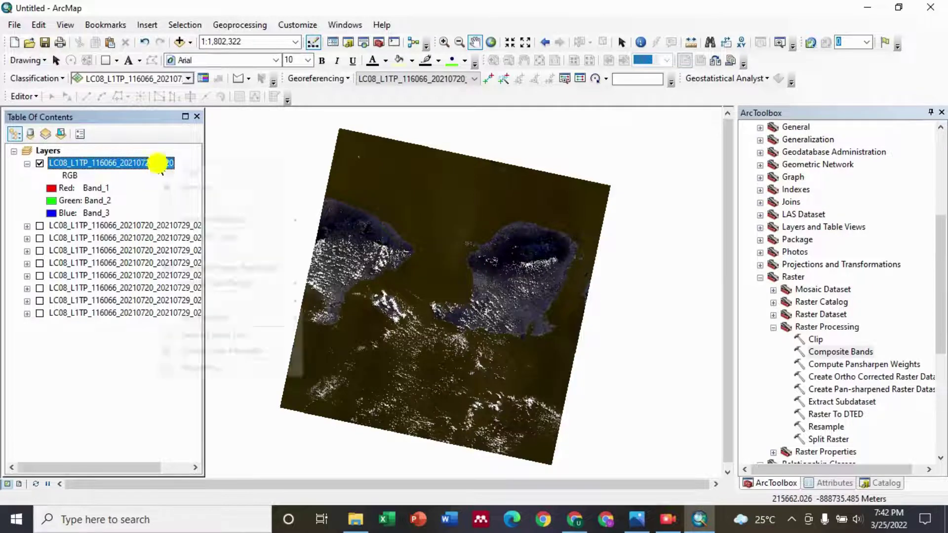
click(216, 367)
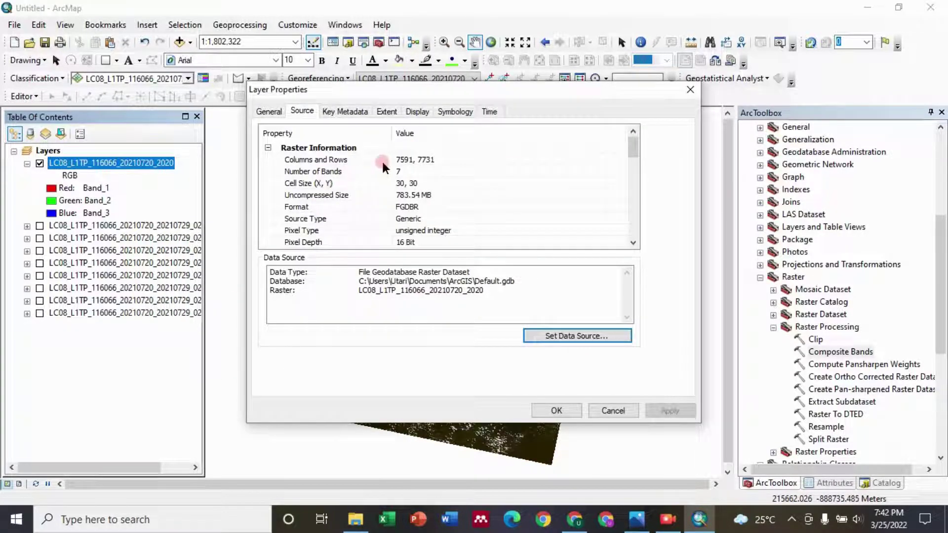
click(633, 242)
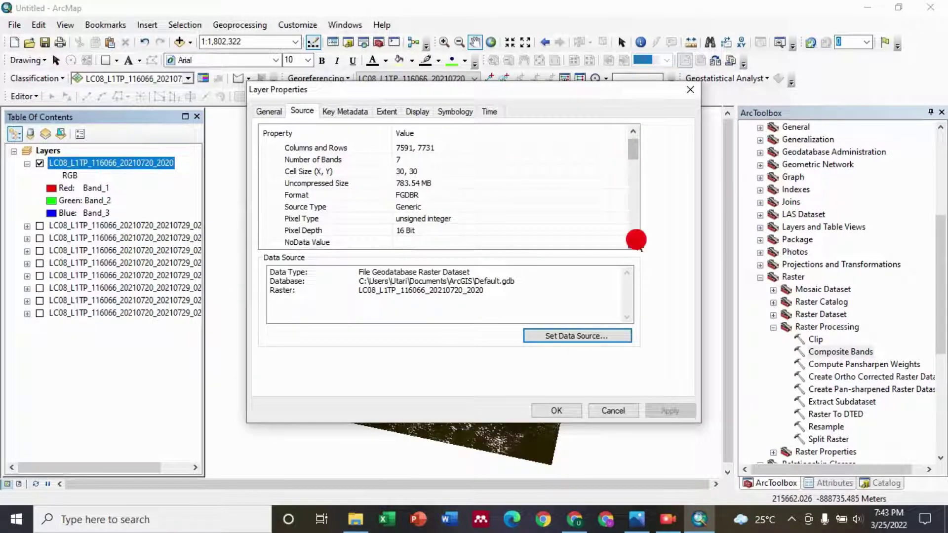
click(633, 243)
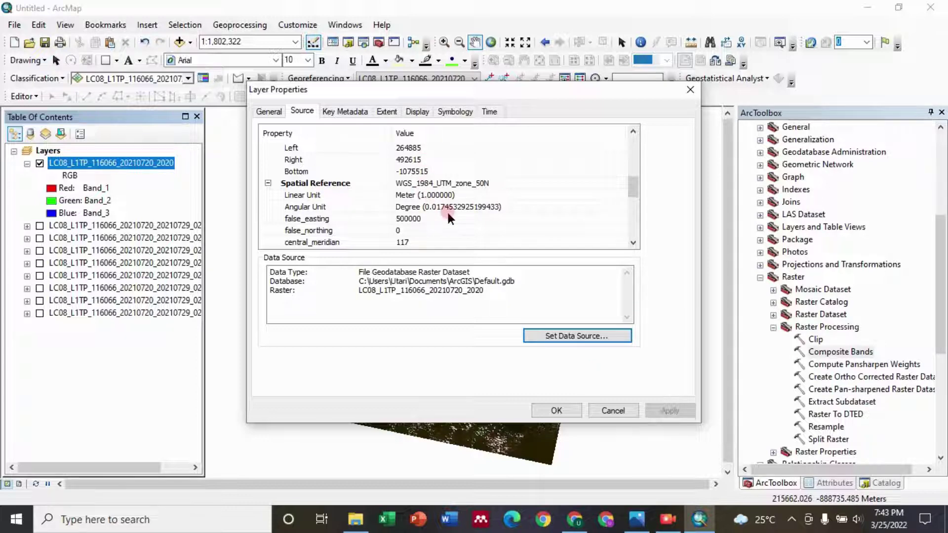
click(549, 410)
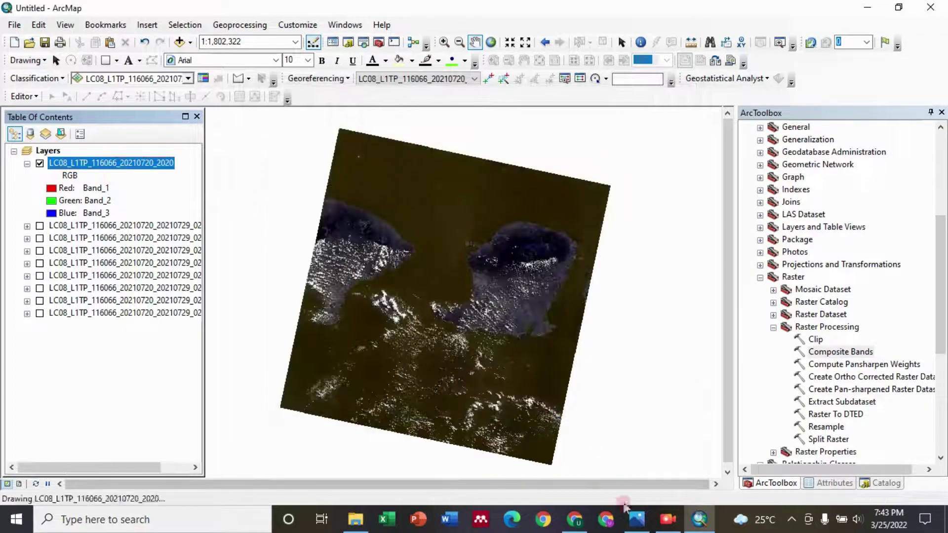
click(636, 522)
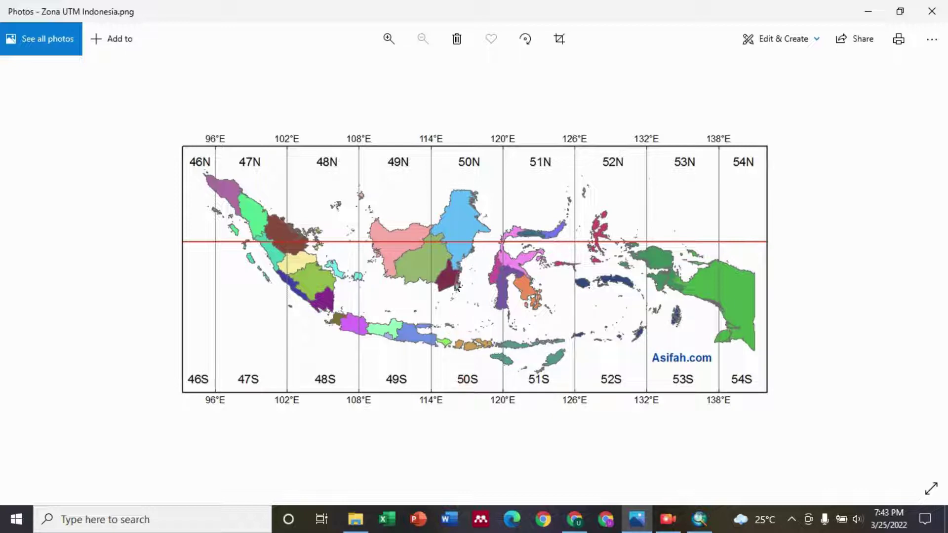
click(932, 11)
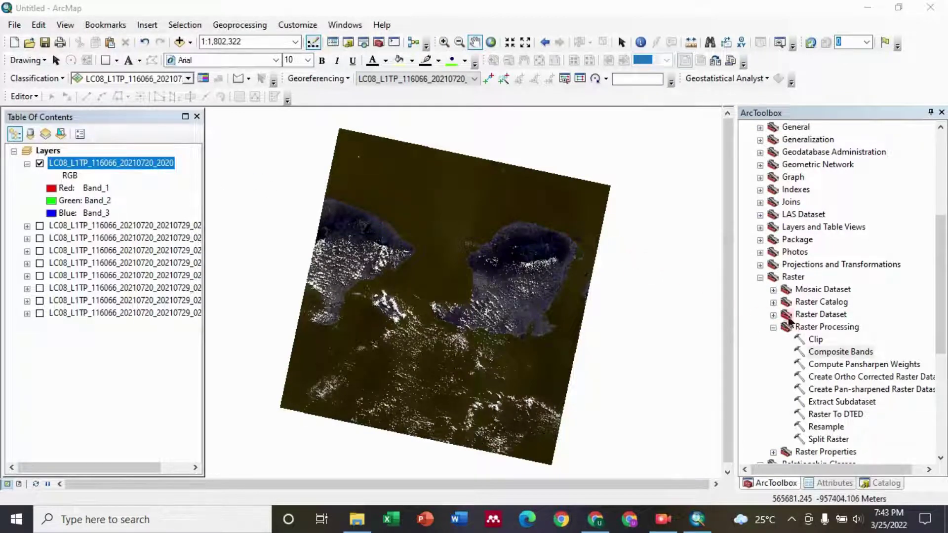
Open the Project Raster tool from Projections and Transformations and set the composite LC08_L1TP_116066_20210720_2020 as its input raster.
click(759, 265)
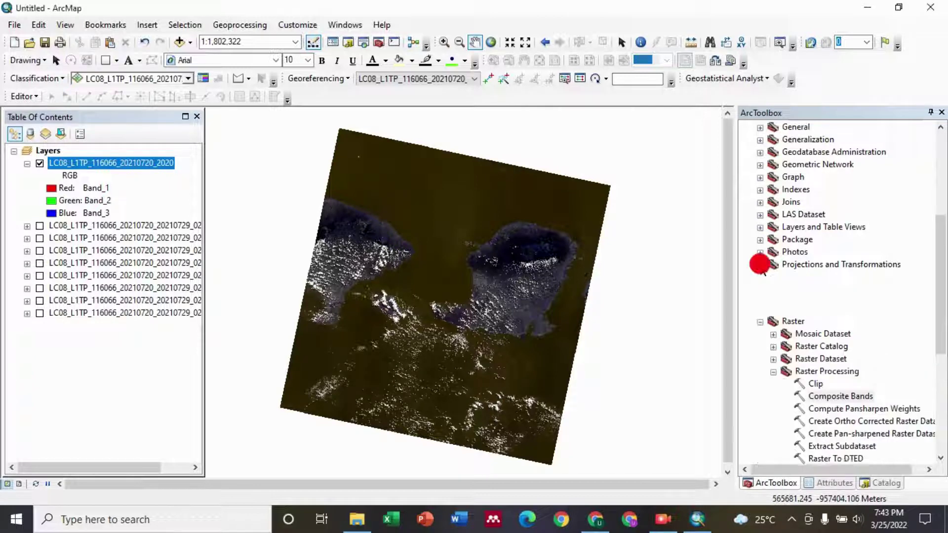
mouse_move(944, 238)
mouse_down()
mouse_move(941, 180)
mouse_move(941, 253)
mouse_up()
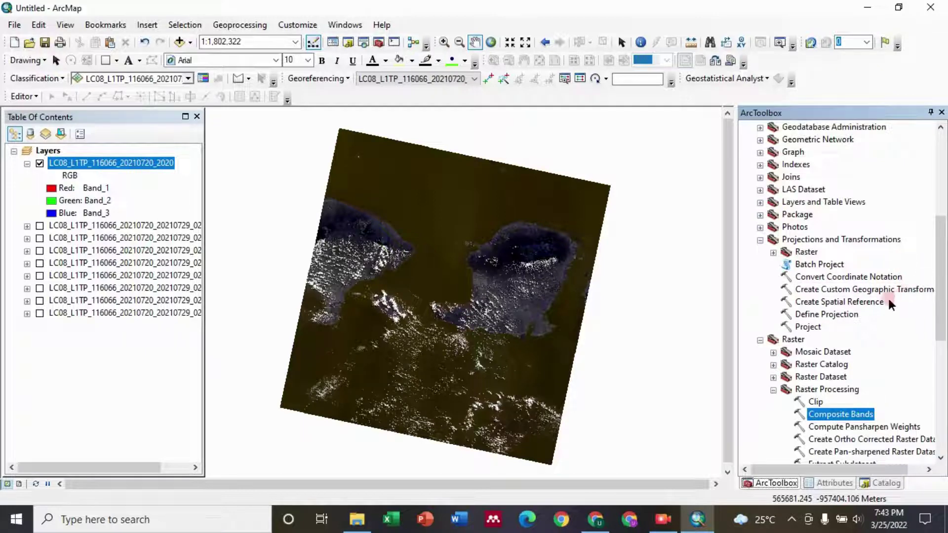
click(773, 253)
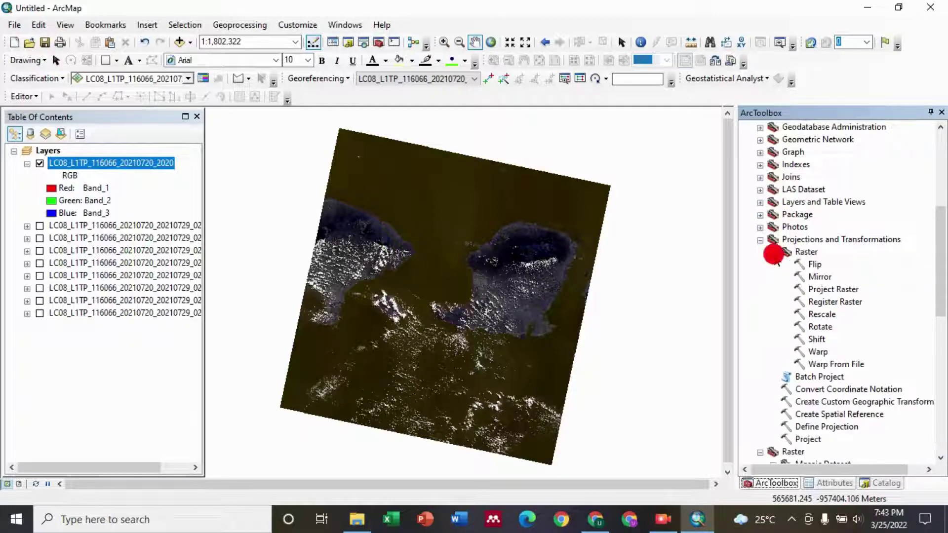
click(834, 289)
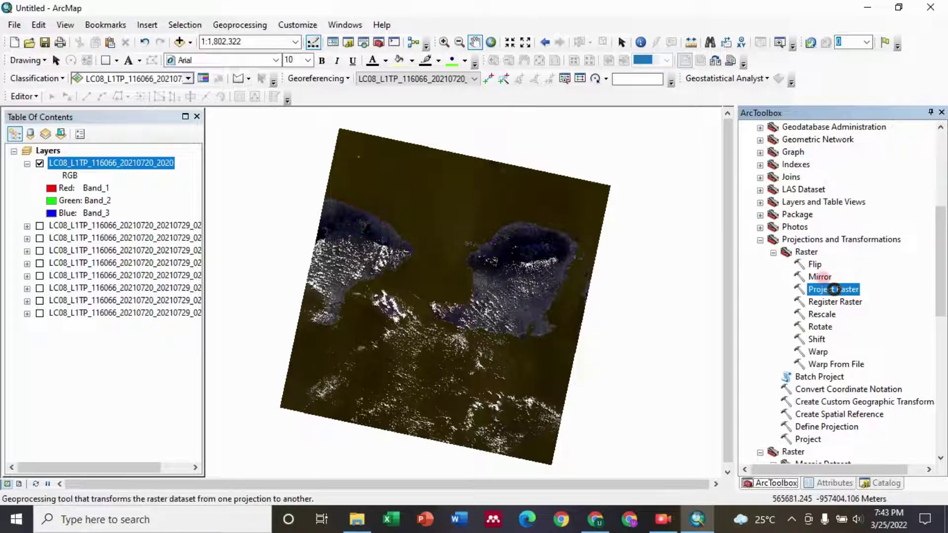
double_click(834, 289)
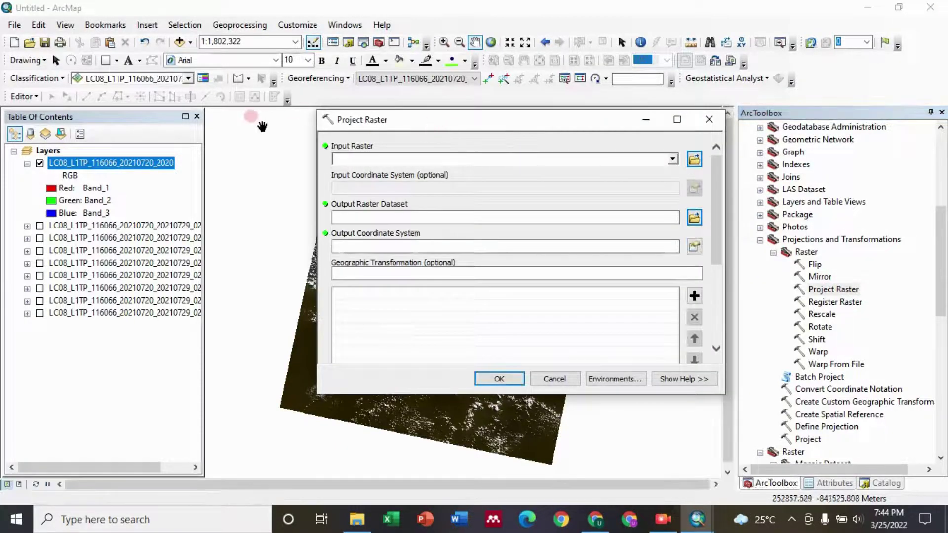
drag(97, 161, 353, 160)
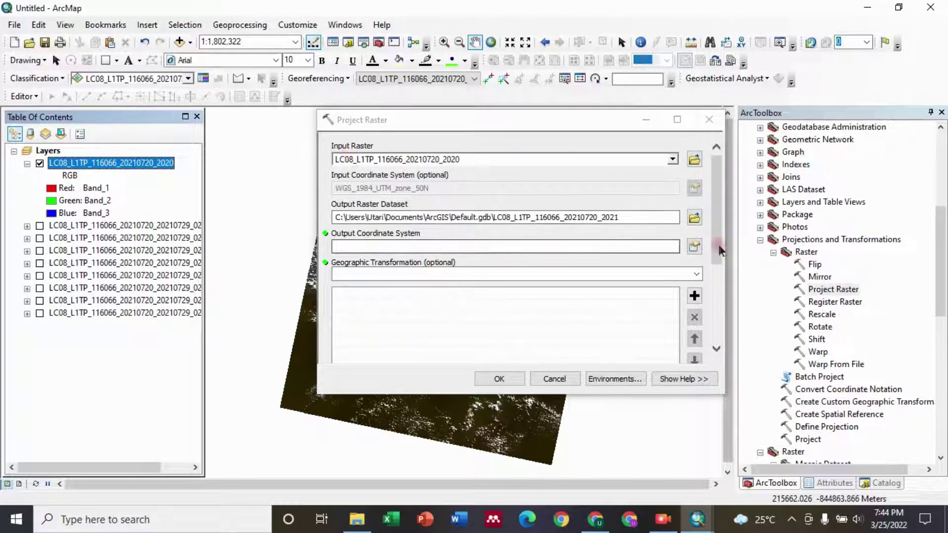
Set the output coordinate system to WGS 1984 UTM Zone 50S and run the raster projection with the default output dataset.
click(694, 247)
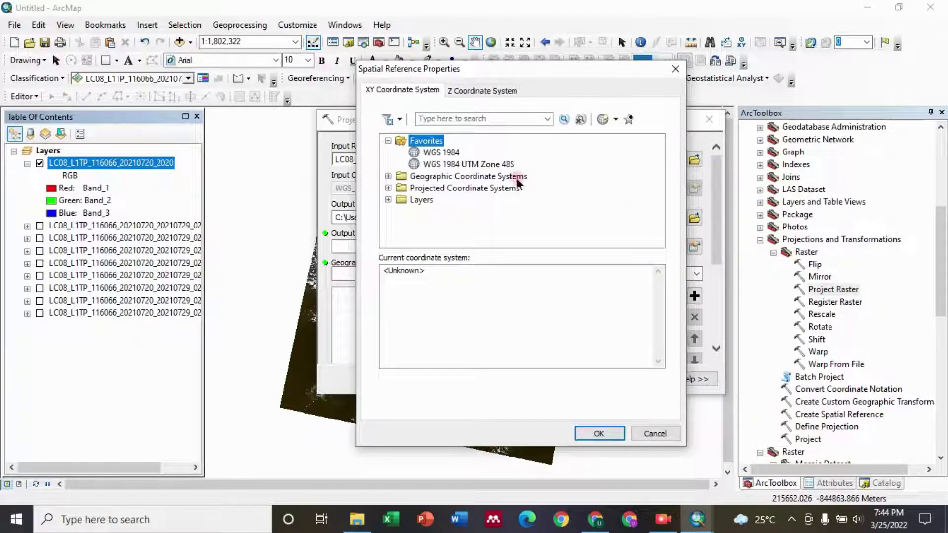
click(389, 189)
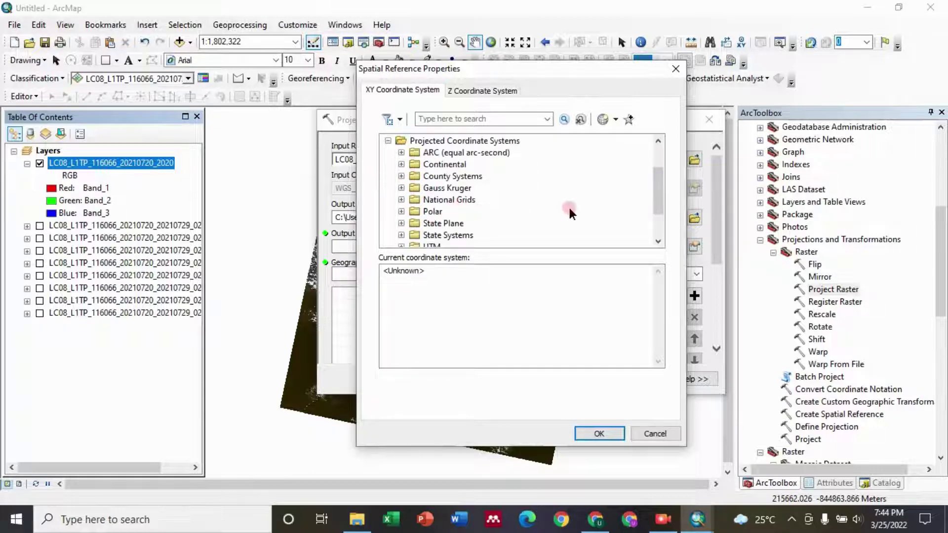
drag(660, 206, 671, 228)
click(401, 199)
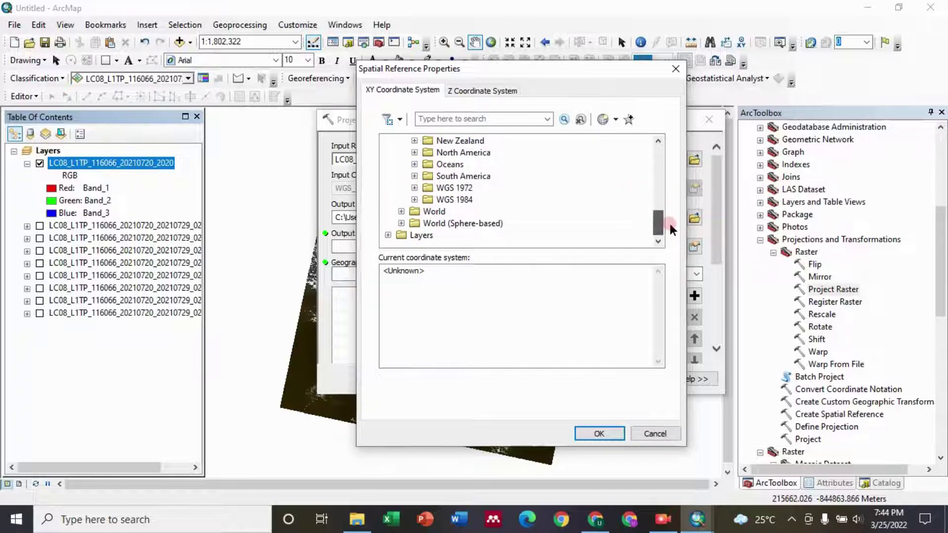
click(415, 200)
click(427, 224)
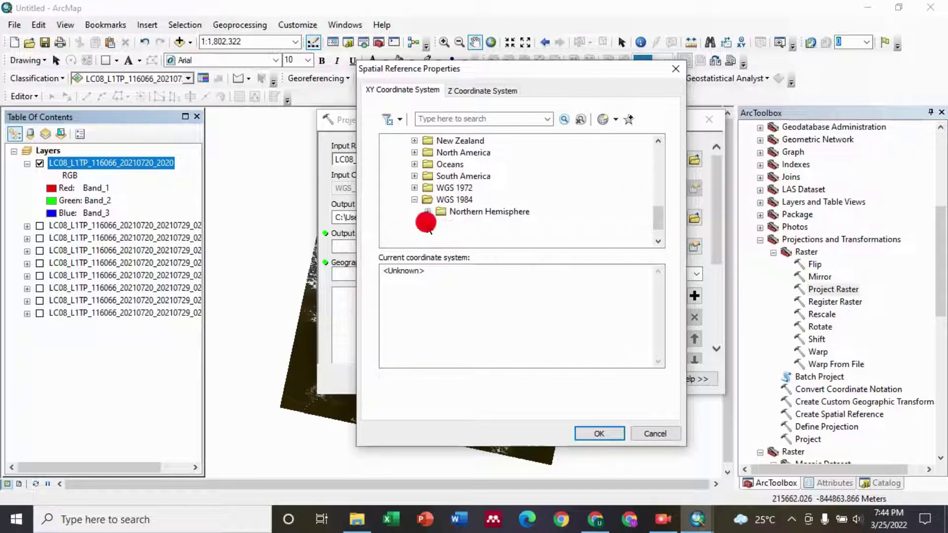
click(657, 179)
drag(655, 180, 665, 225)
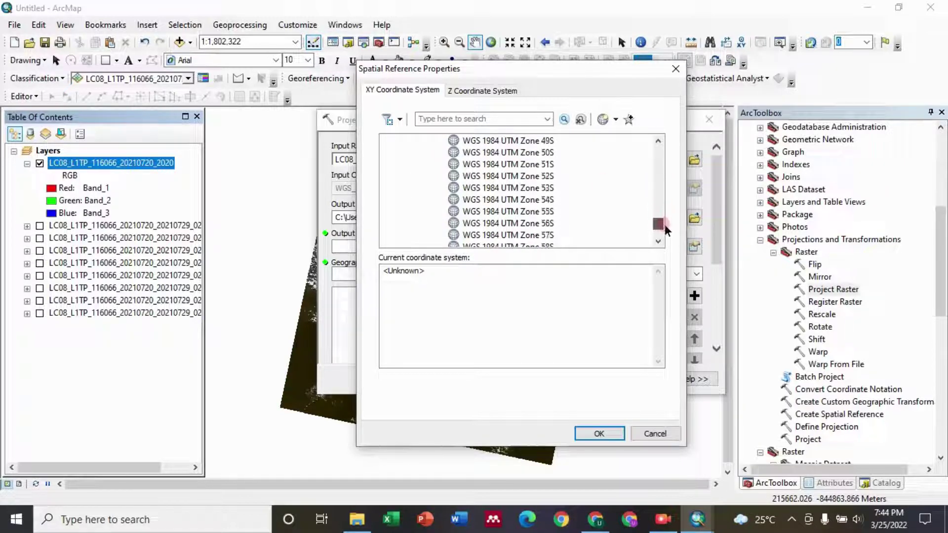
click(536, 152)
click(599, 433)
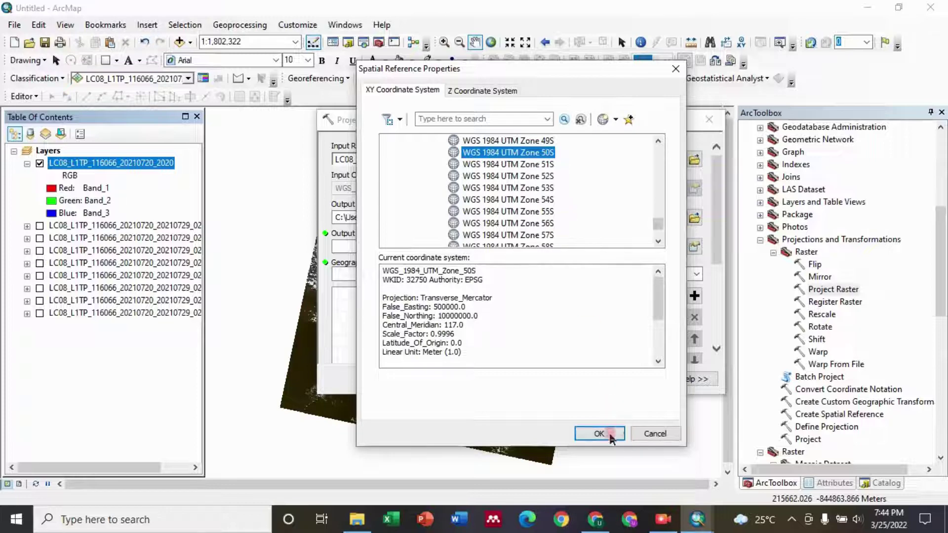
click(516, 379)
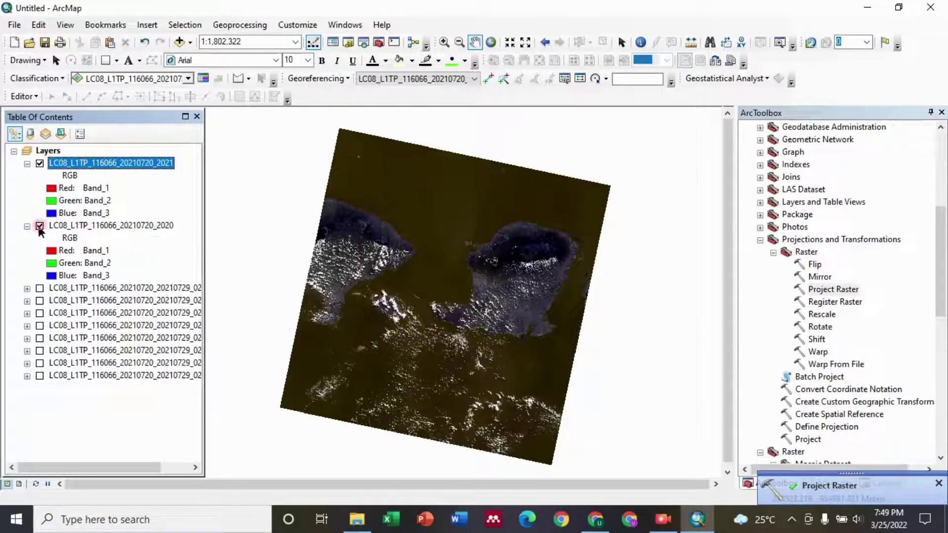
Turn off the original composite layer and add Batas_DAS_Tukad_Daya.shp from the Batas DAS KLHK se-Indonesia folder.
click(40, 226)
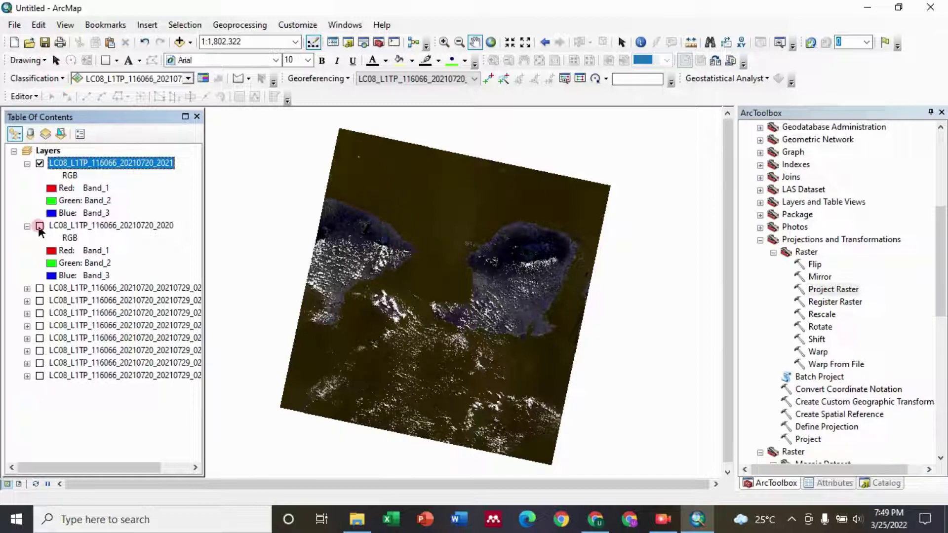
click(180, 43)
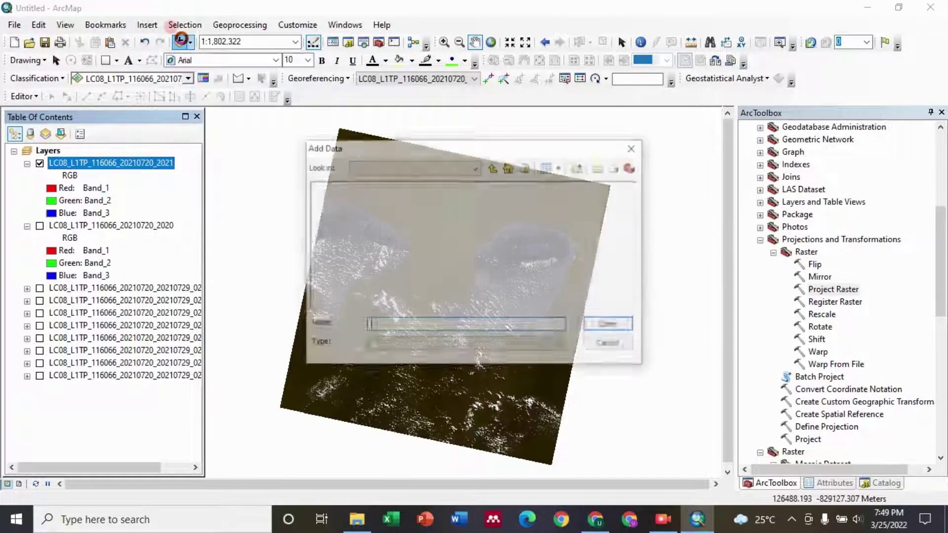
click(493, 169)
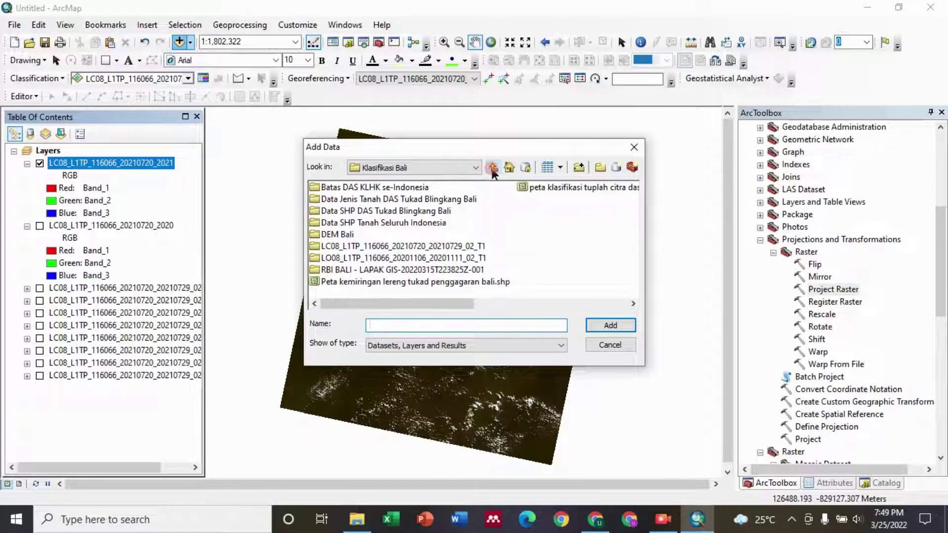
double_click(366, 187)
double_click(364, 187)
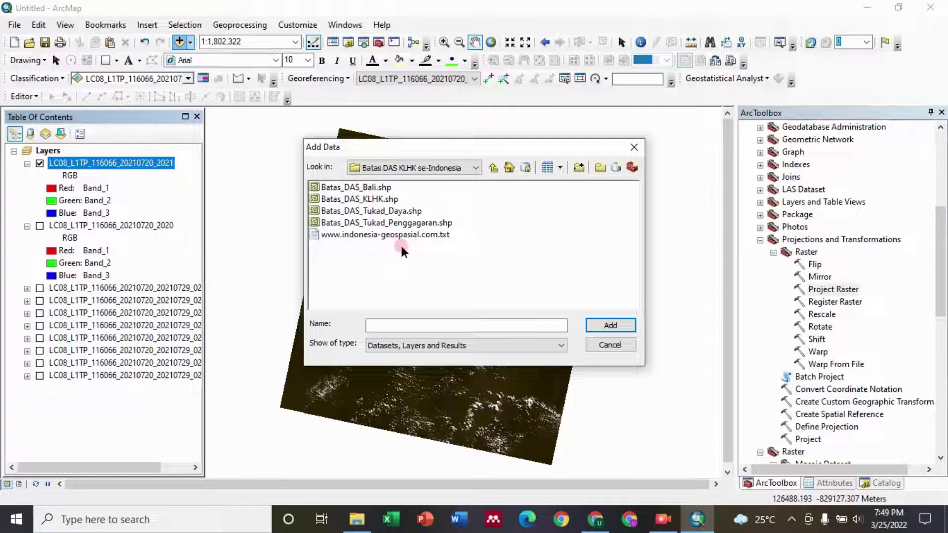
click(391, 212)
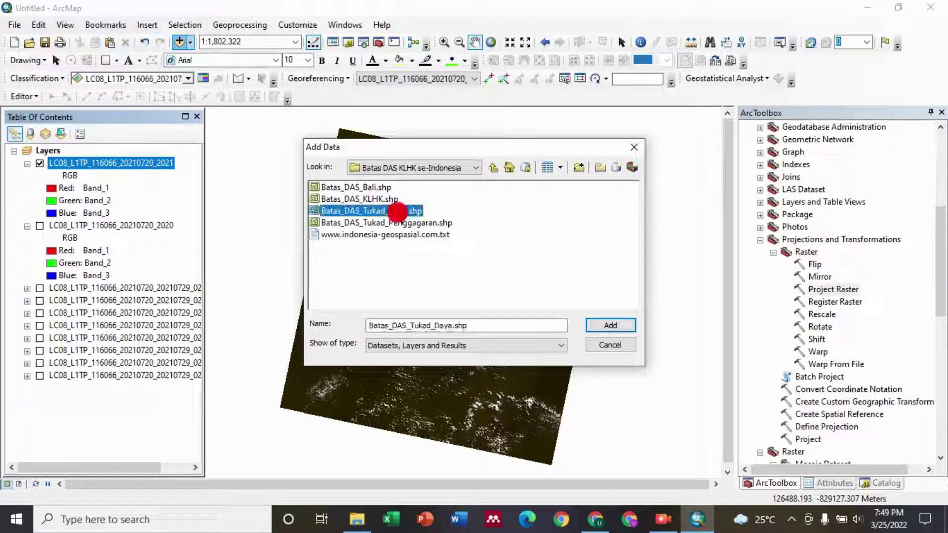
click(627, 323)
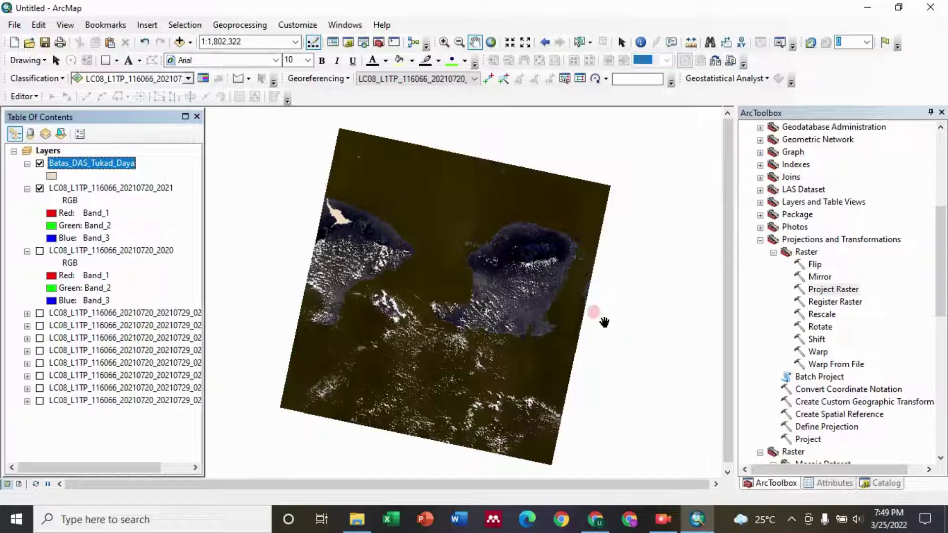
Set the projected composite's RGB symbology to Band_4 for red, Band_3 for green and Band_2 for blue.
click(443, 43)
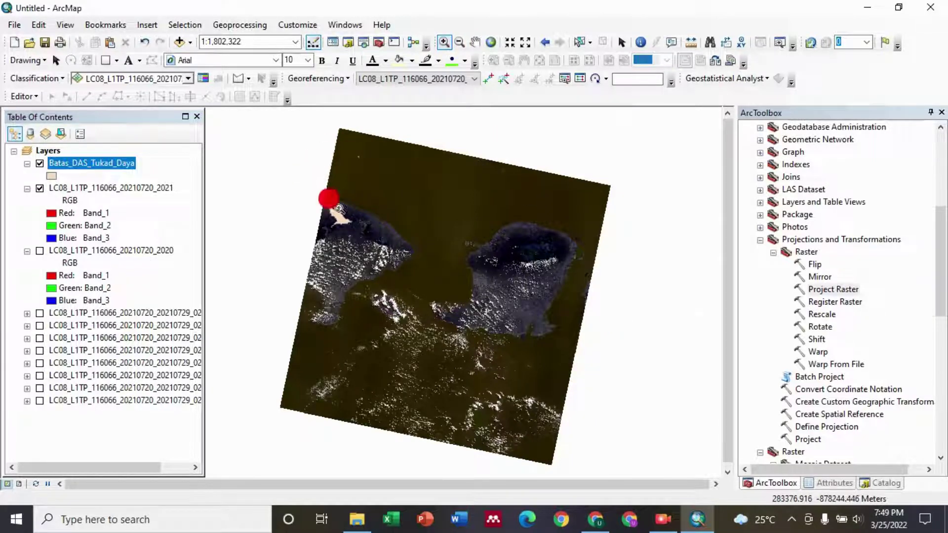
drag(328, 197, 383, 253)
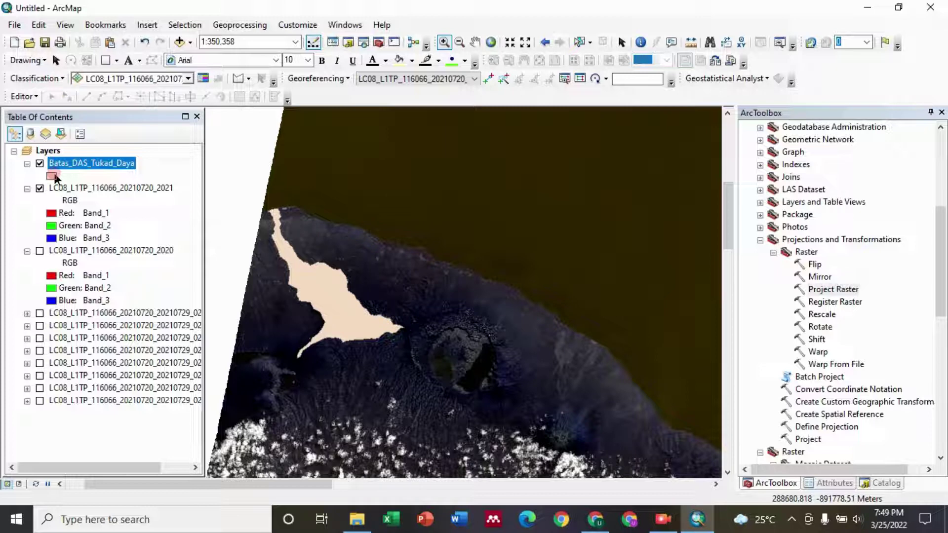
right_click(81, 192)
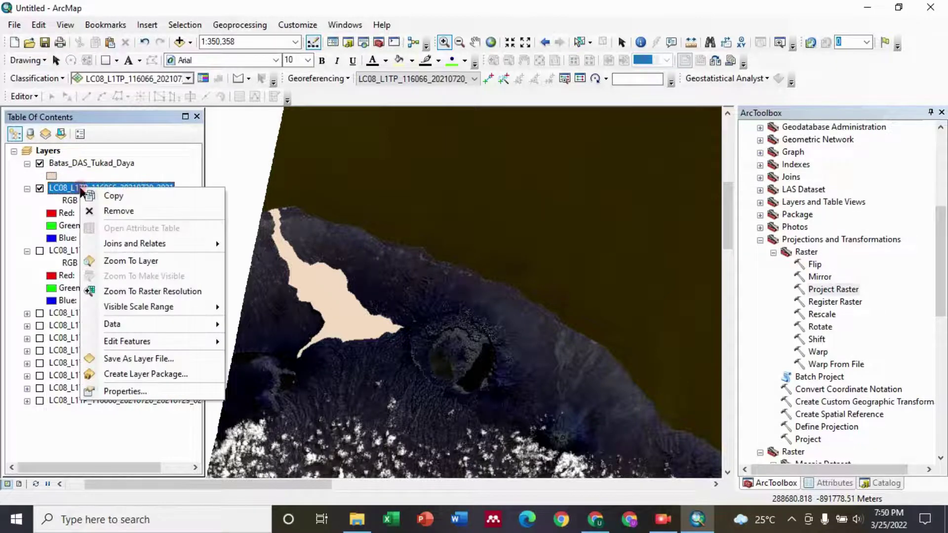
mouse_move(112, 310)
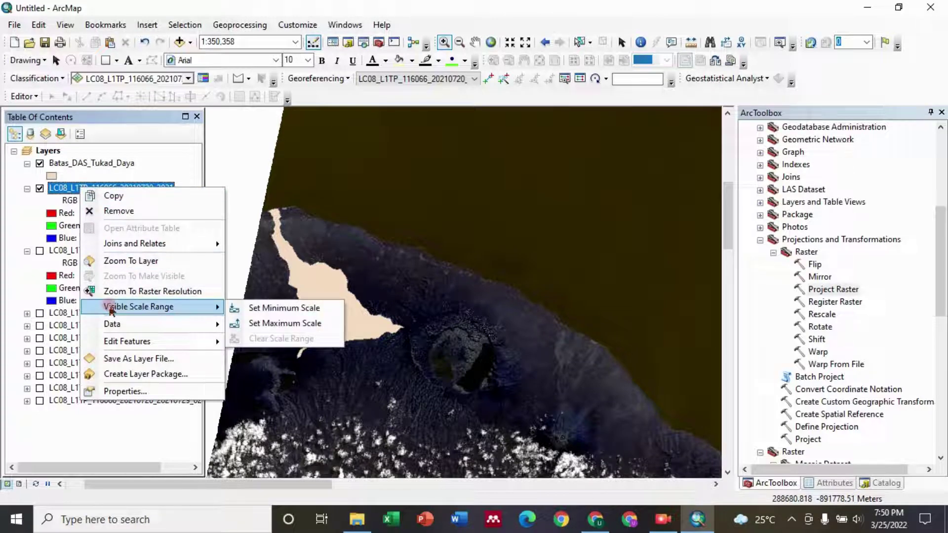
click(127, 392)
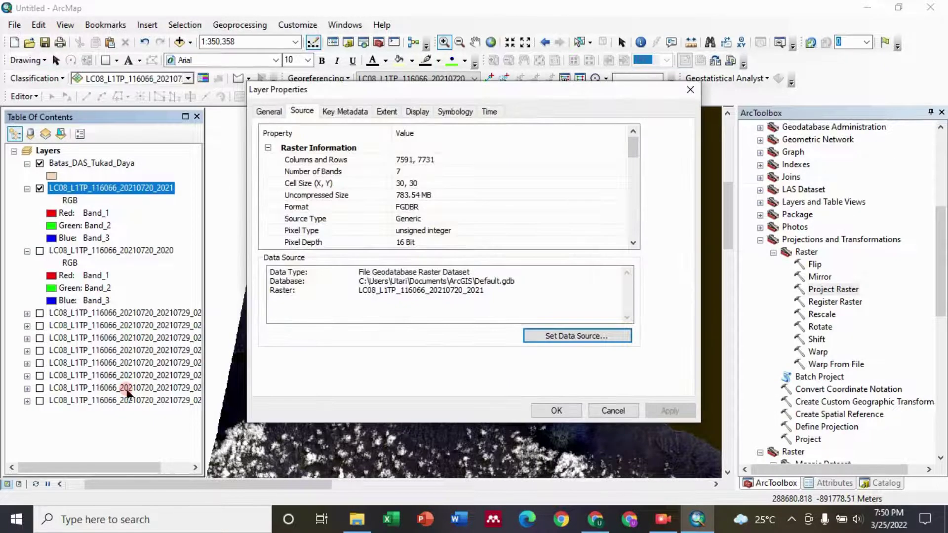
click(451, 112)
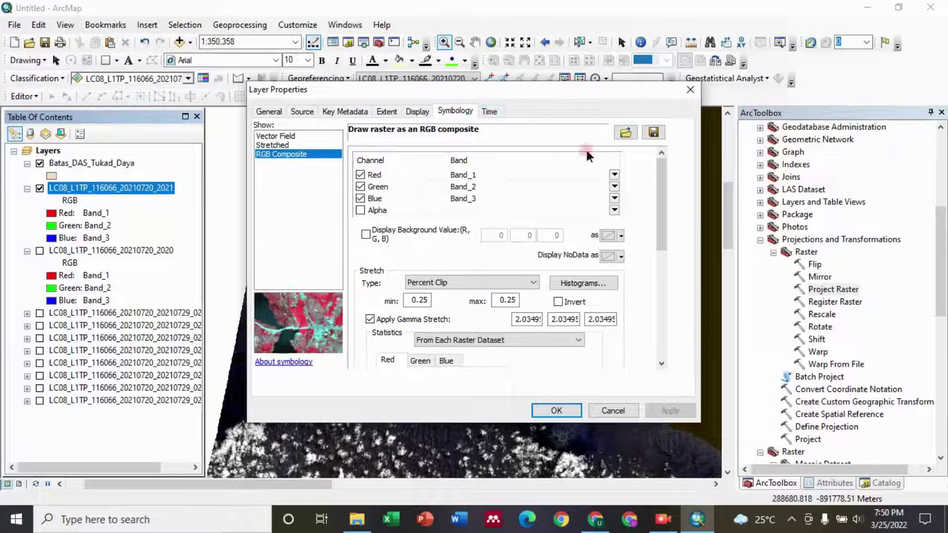
click(614, 176)
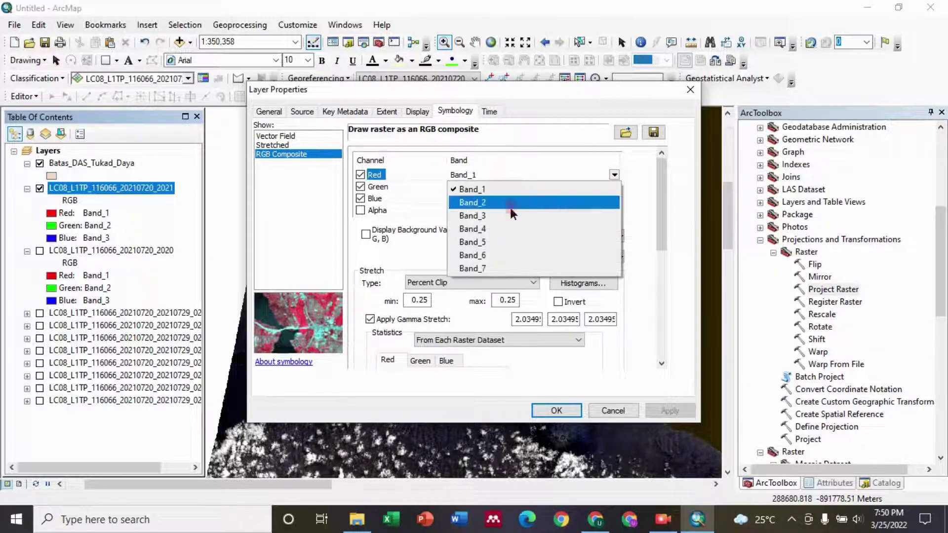
click(486, 230)
click(614, 187)
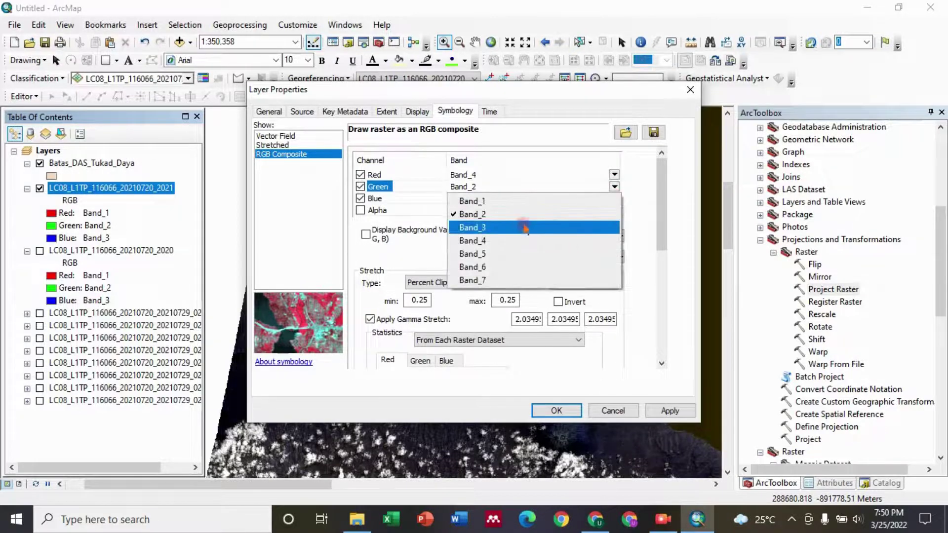
click(520, 222)
click(615, 198)
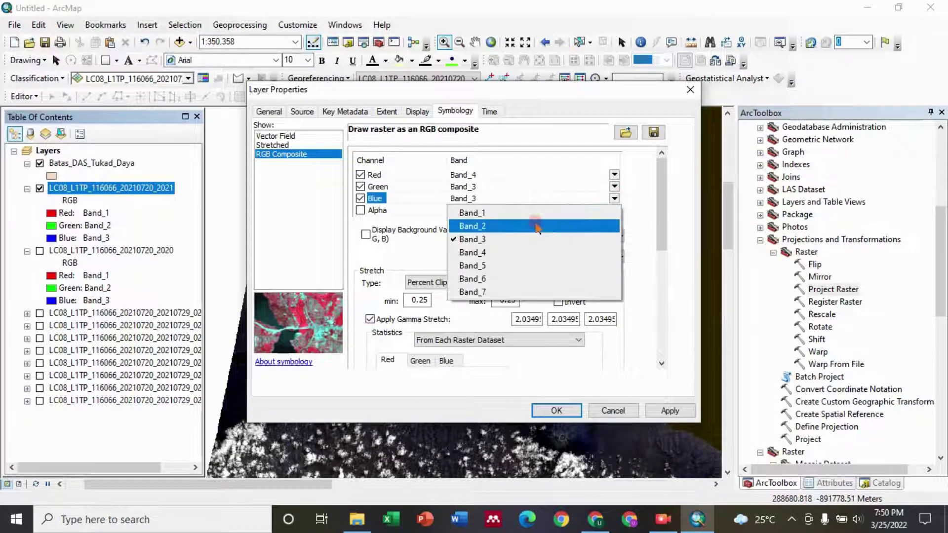
click(523, 223)
click(556, 409)
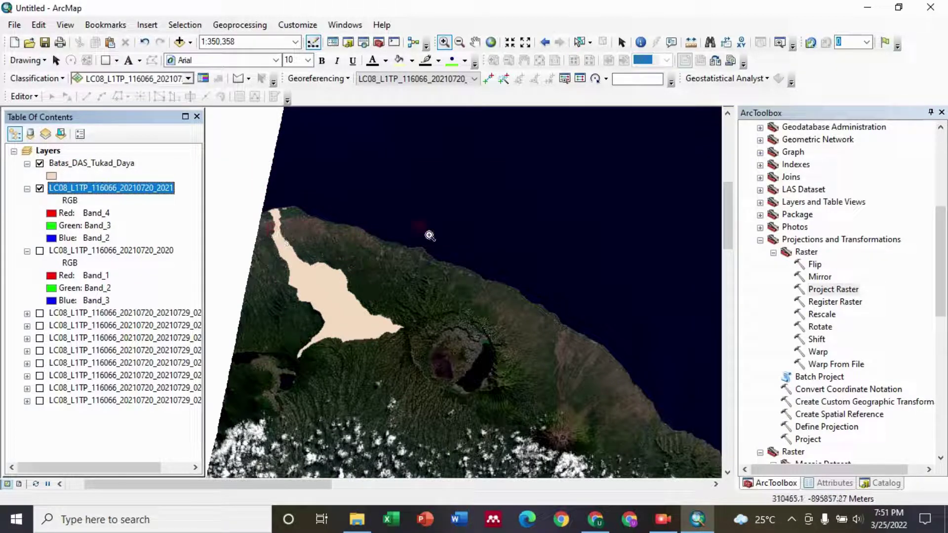
Open the Clip tool from the Raster Processing toolset and set the projected composite LC08_L1TP_116066_20210720_2021 as its input raster.
drag(937, 249, 932, 280)
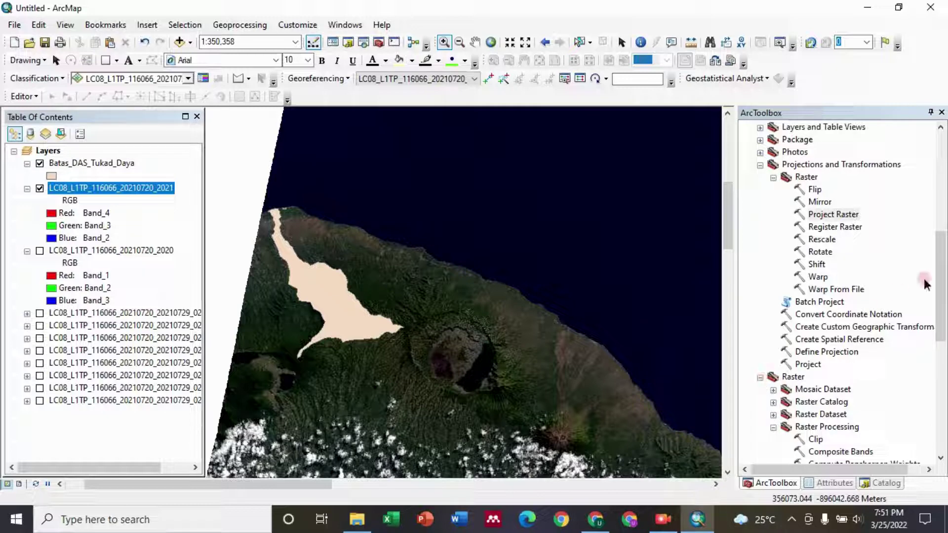
scroll(924, 277, down, 3)
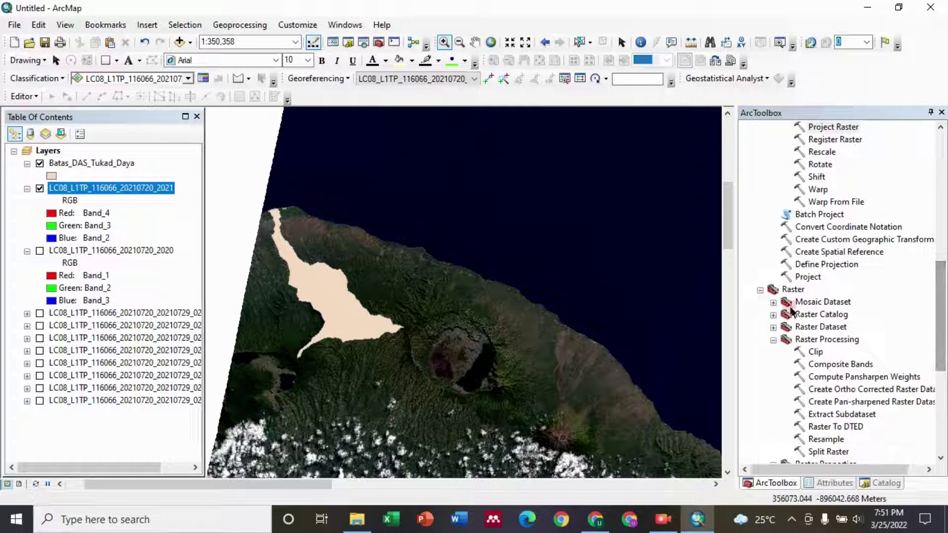
click(760, 289)
click(760, 289)
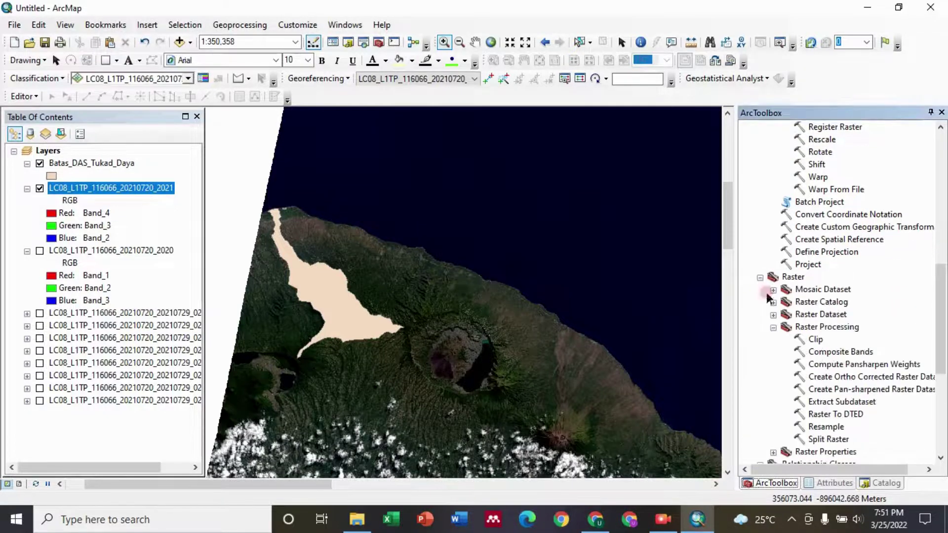
click(773, 328)
click(773, 328)
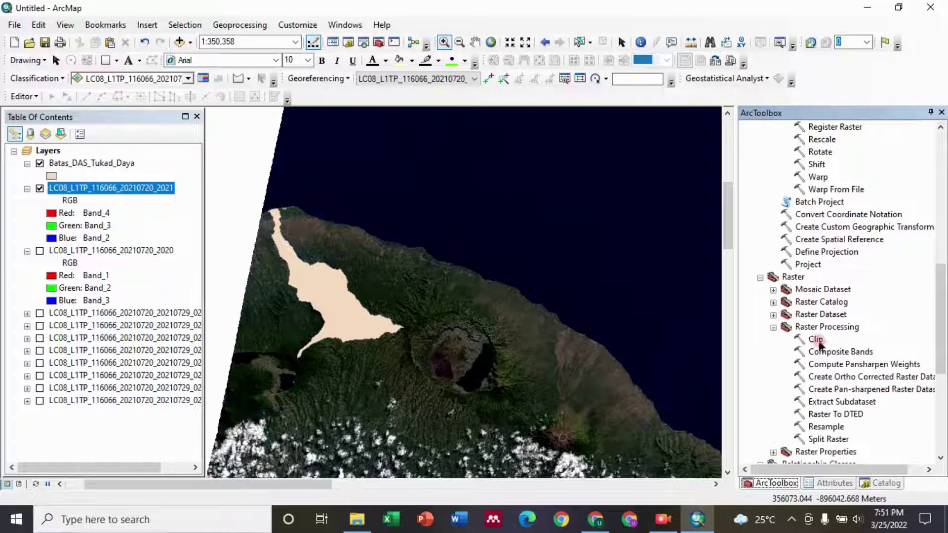
drag(820, 340, 807, 329)
double_click(815, 340)
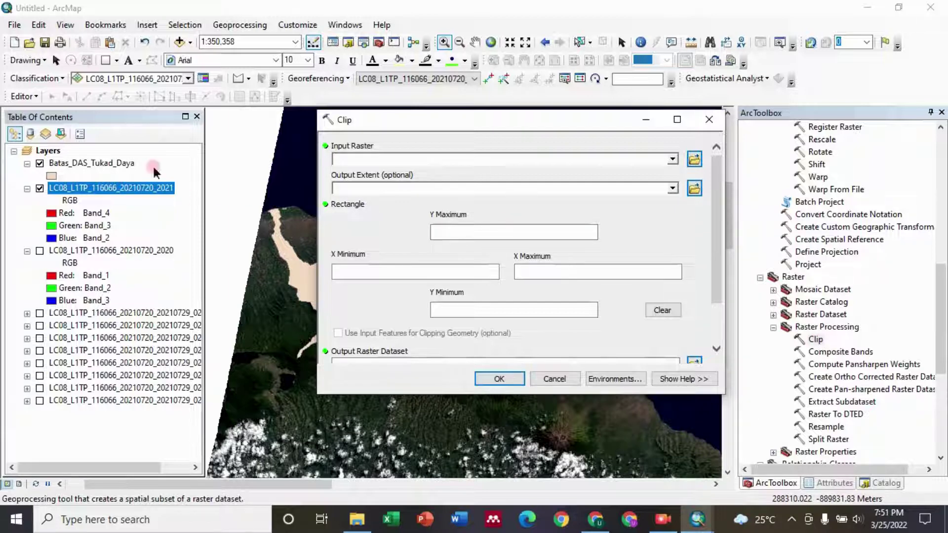
drag(133, 189, 390, 157)
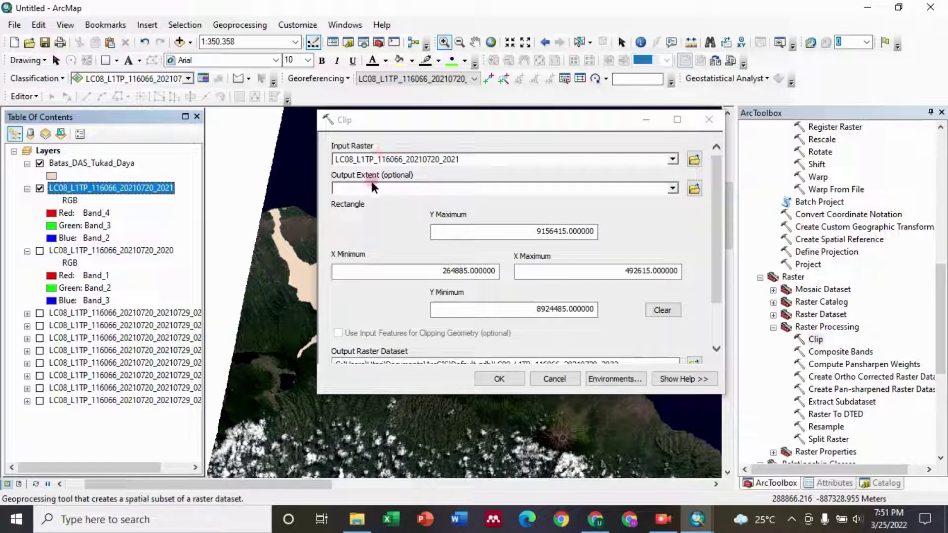
Set Batas_DAS_Tukad_Daya as the clip's output extent, use input features for clipping geometry, and run the clip with the default output dataset.
drag(128, 167, 372, 188)
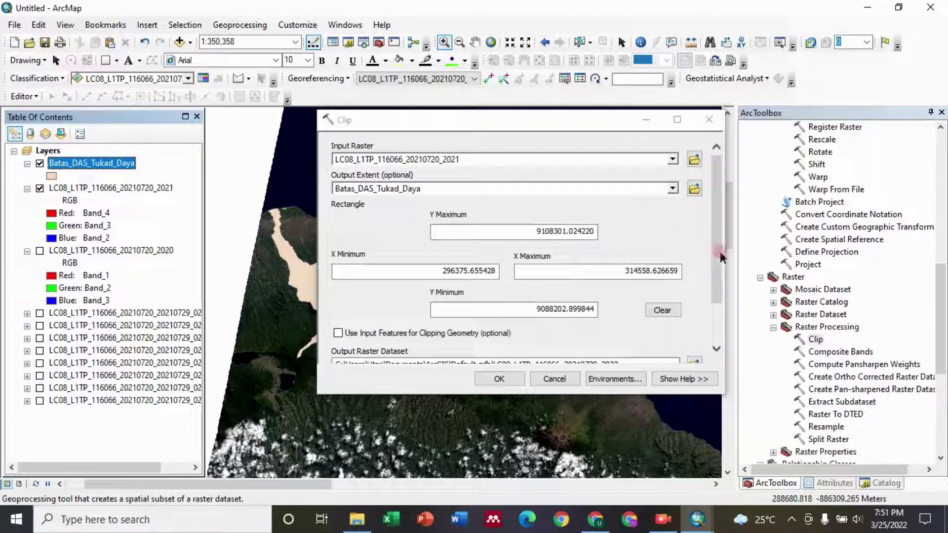
drag(719, 257, 719, 276)
click(338, 277)
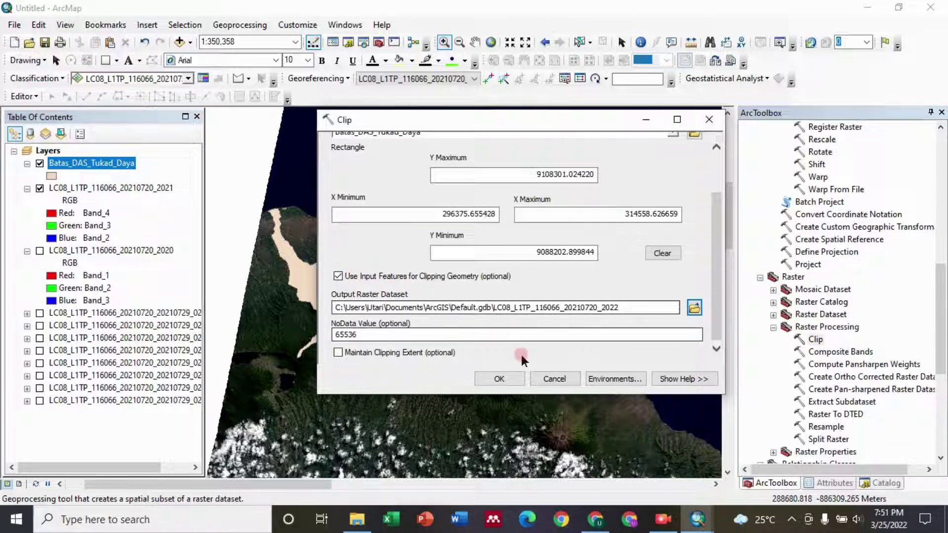
click(513, 379)
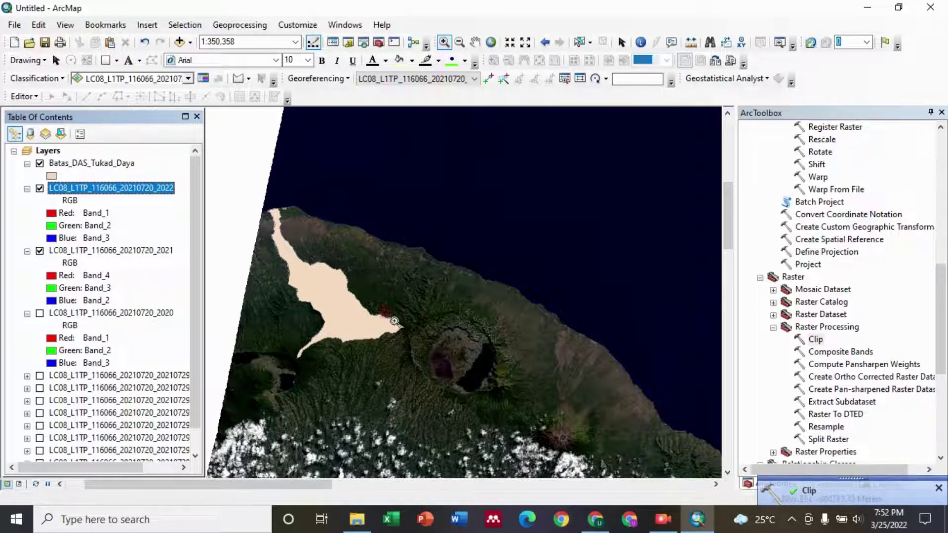
Turn off the projected composite LC08_L1TP_116066_20210720_2021 and the Batas_DAS_Tukad_Daya layer so only the clipped raster is displayed.
click(40, 251)
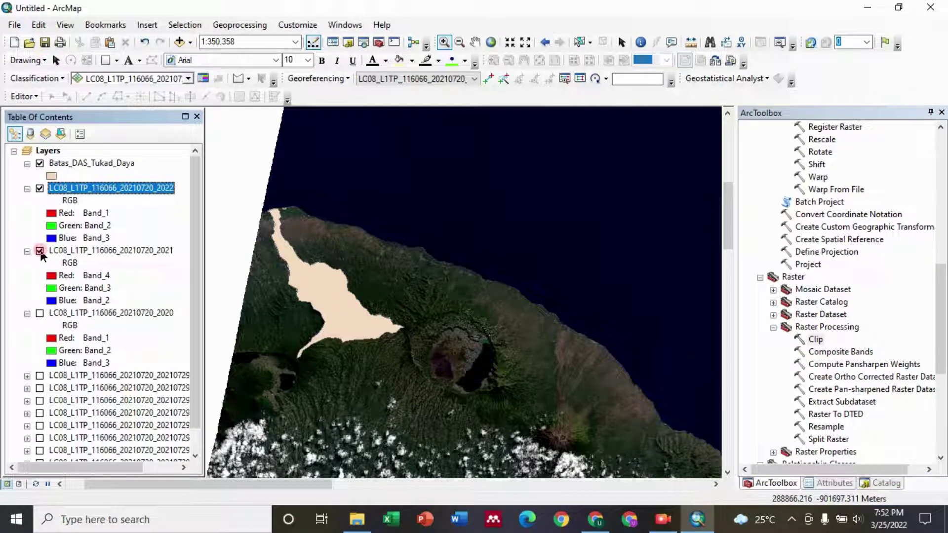
click(40, 251)
click(40, 164)
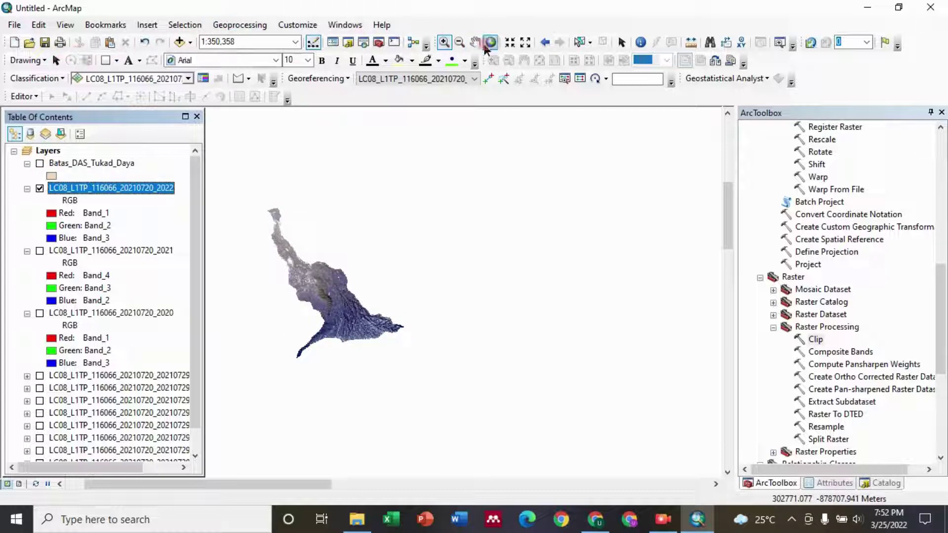
Set the clipped raster's RGB symbology to Band_4 for red, Band_3 for green and Band_2 for blue.
drag(245, 213, 400, 343)
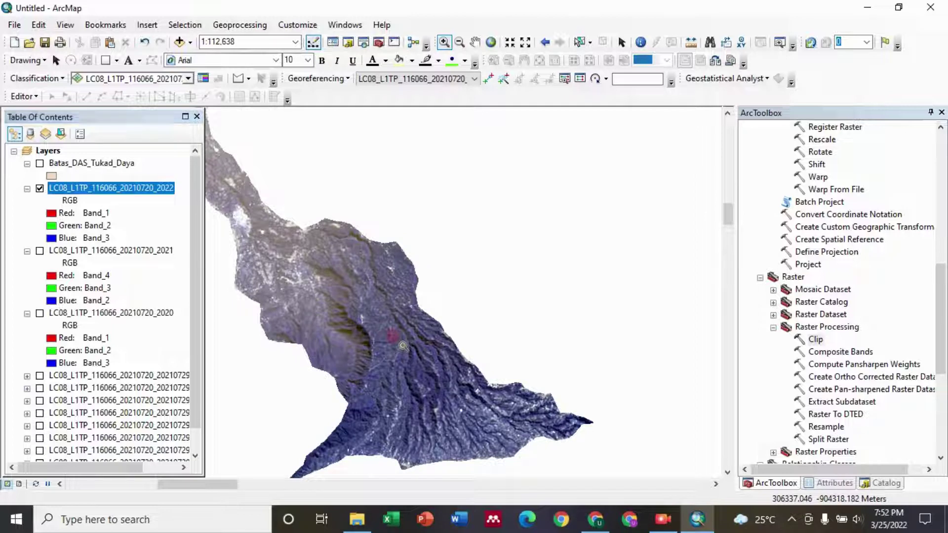
click(474, 43)
drag(277, 227, 423, 207)
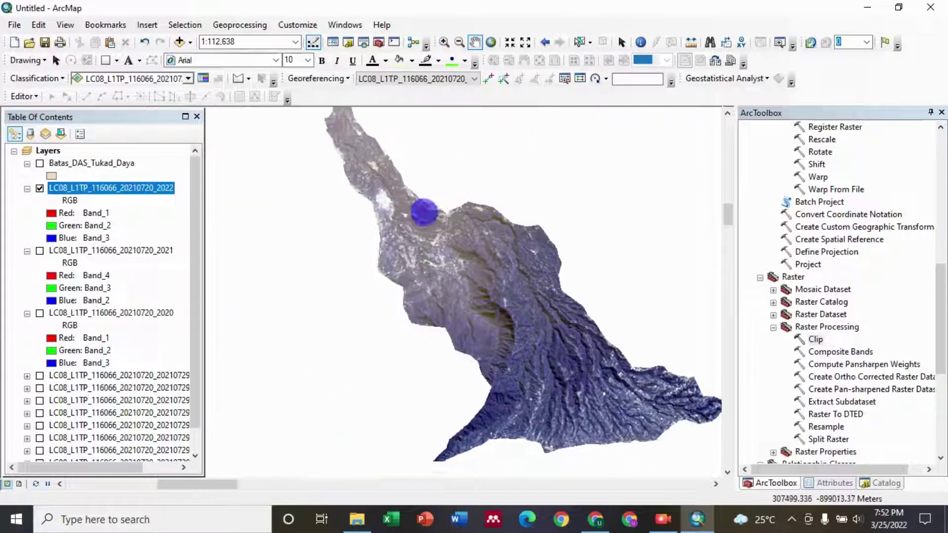
right_click(104, 190)
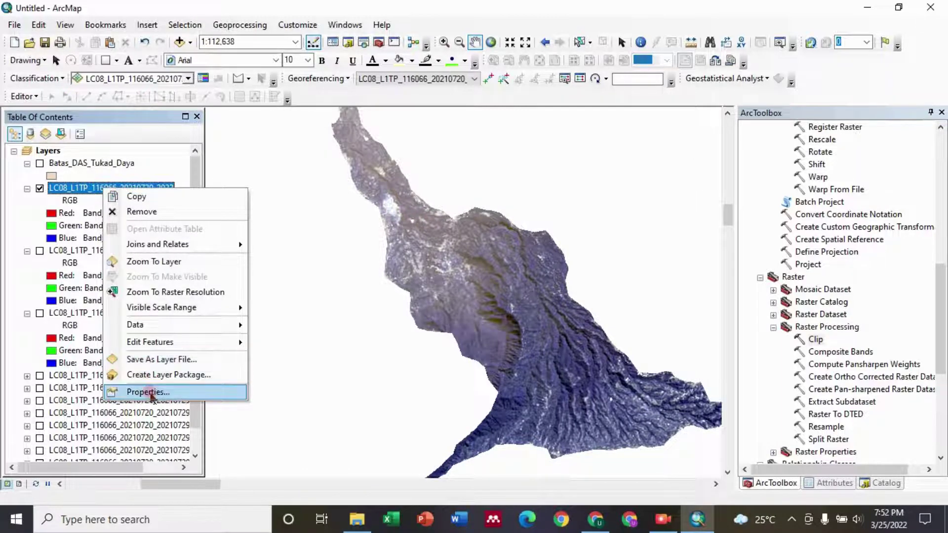
click(318, 280)
click(613, 175)
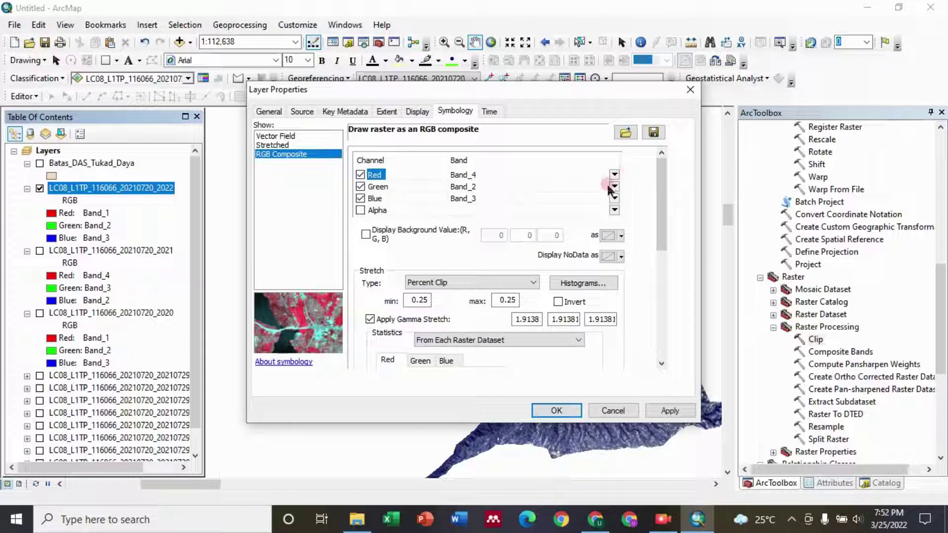
click(614, 187)
click(560, 226)
click(614, 198)
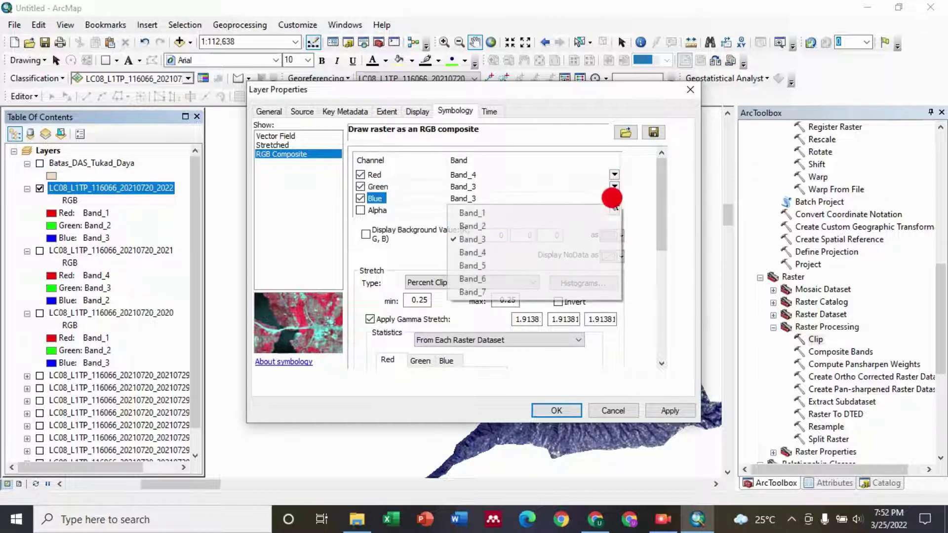
click(561, 222)
click(556, 410)
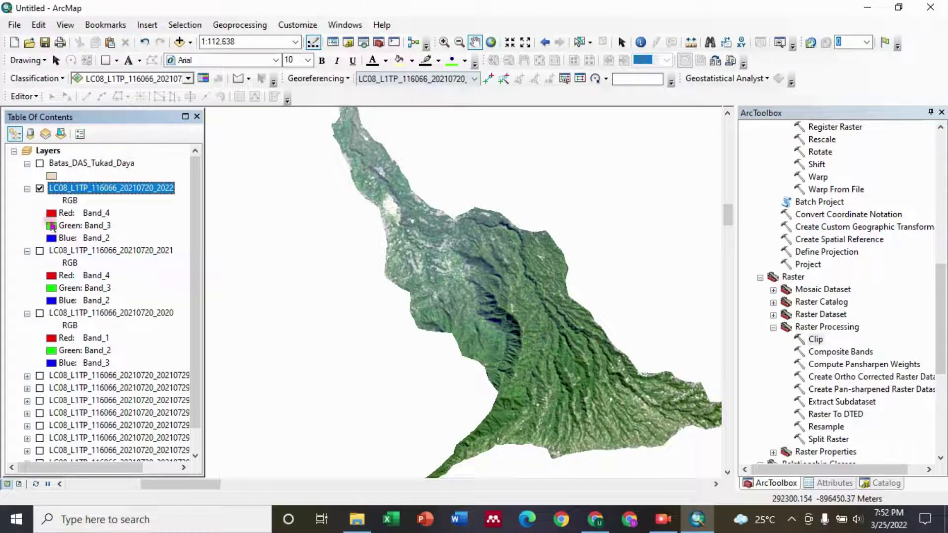
Examine the clipped watershed raster in natural colour, both in close detail and as a whole.
click(444, 42)
click(417, 226)
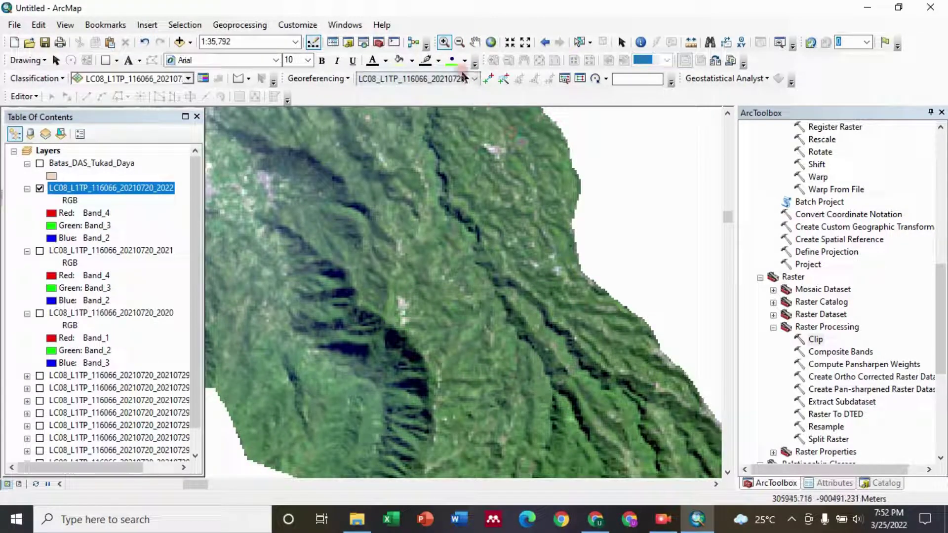
click(459, 42)
click(435, 276)
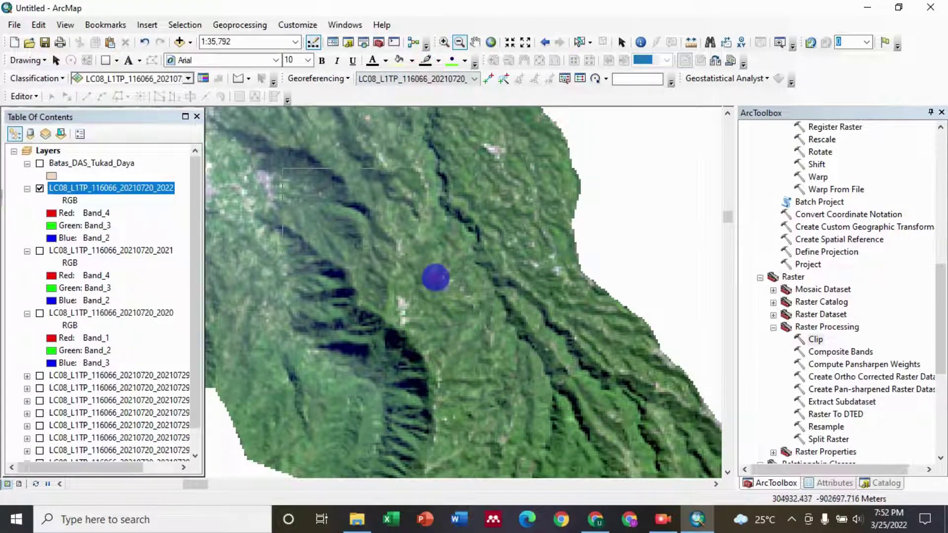
click(491, 383)
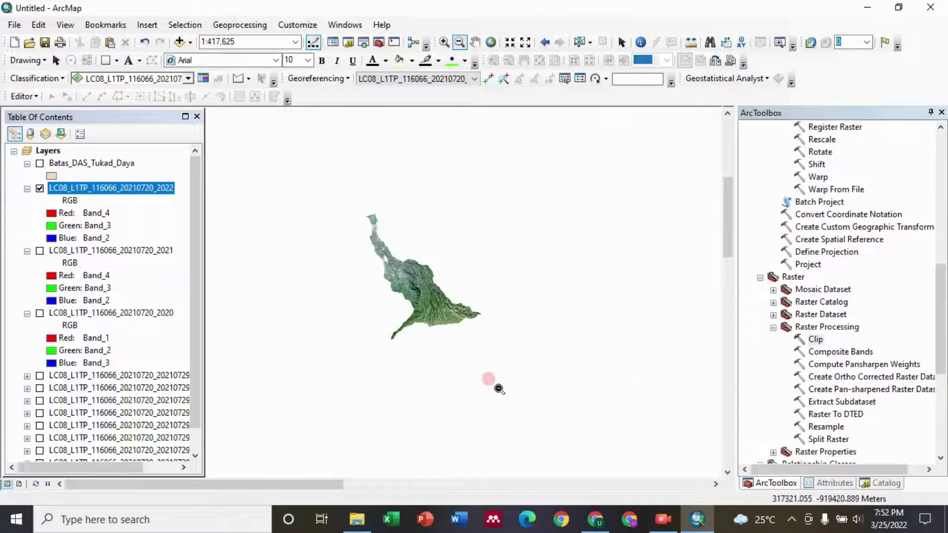
click(445, 42)
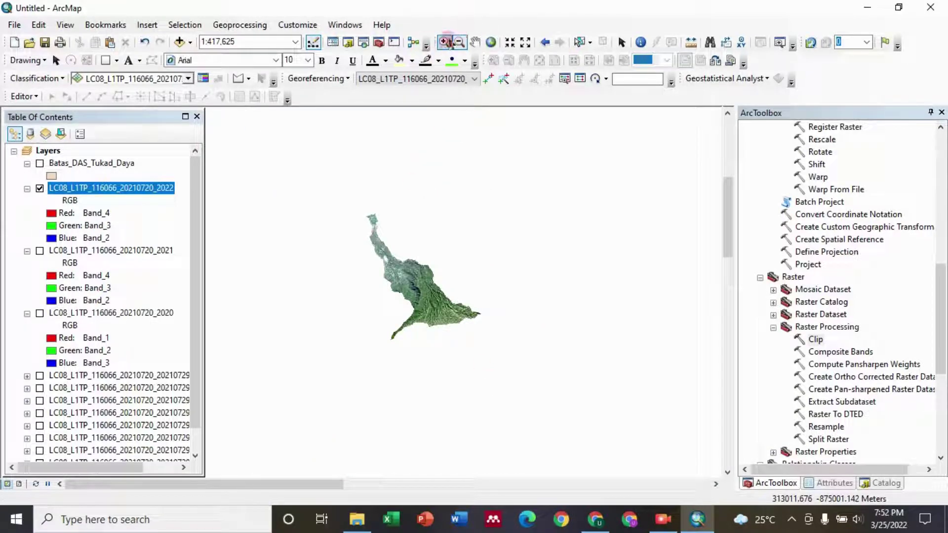
drag(357, 199, 485, 362)
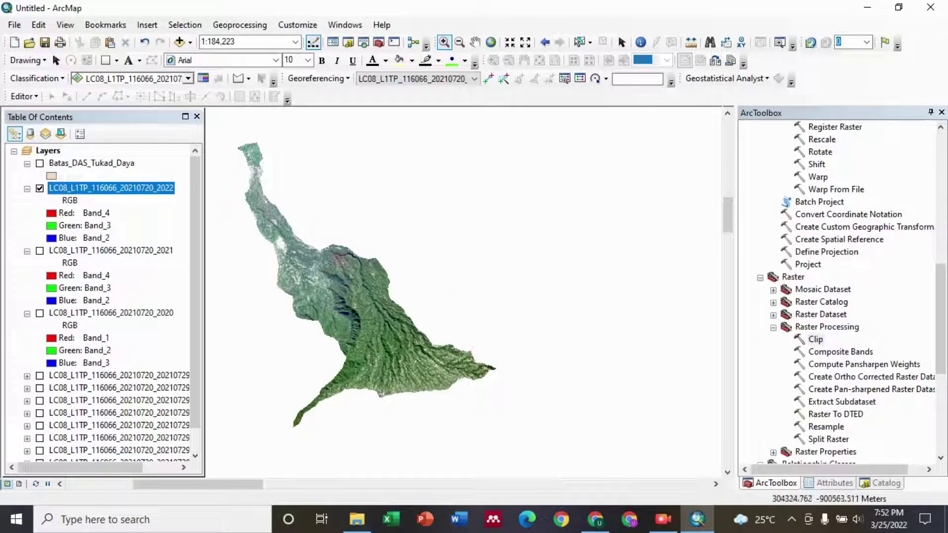
click(238, 189)
drag(227, 145, 508, 433)
click(475, 42)
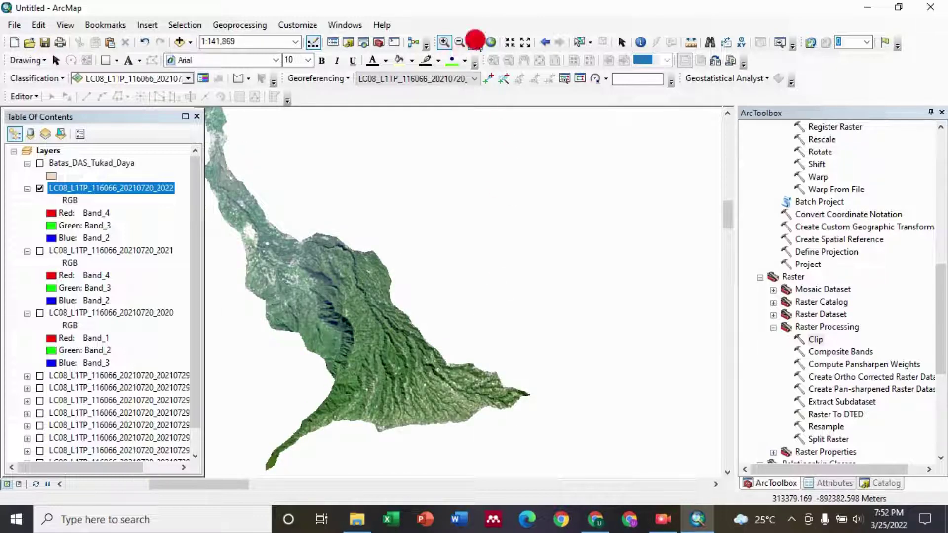
drag(328, 275, 464, 289)
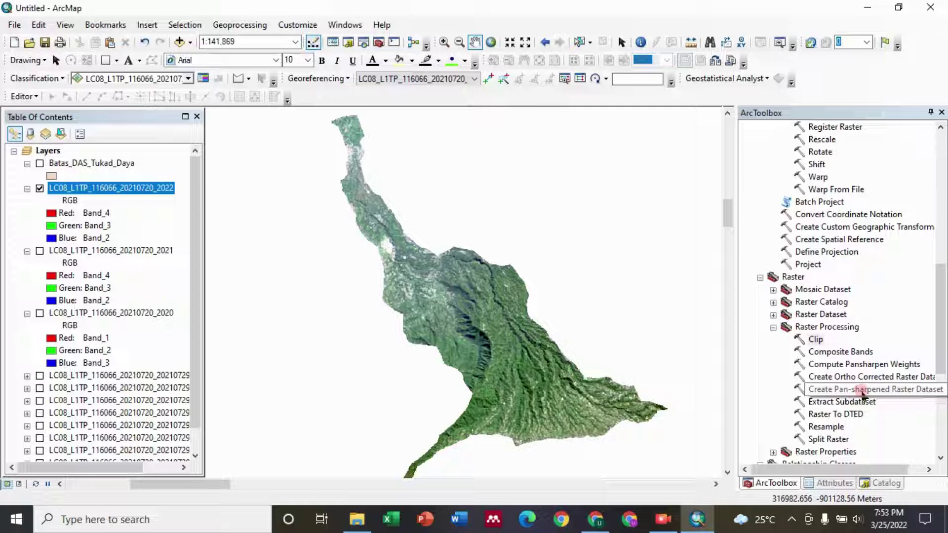
Create a pan-sharpened raster dataset from clipped raster LC08_L1TP_116066_20210720_2022, using the B8.TIF band as panchromatic image and Esri as pan-sharpening type.
double_click(862, 391)
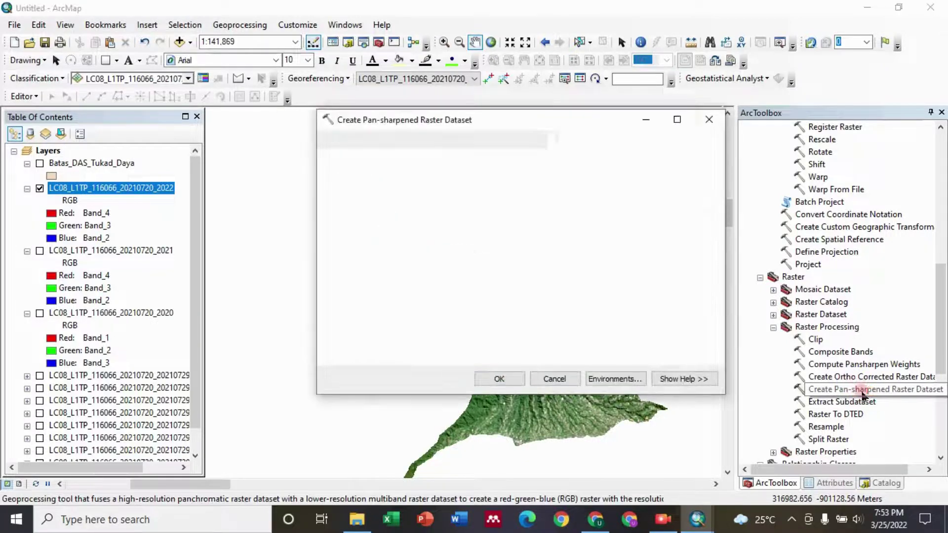
drag(117, 191, 371, 159)
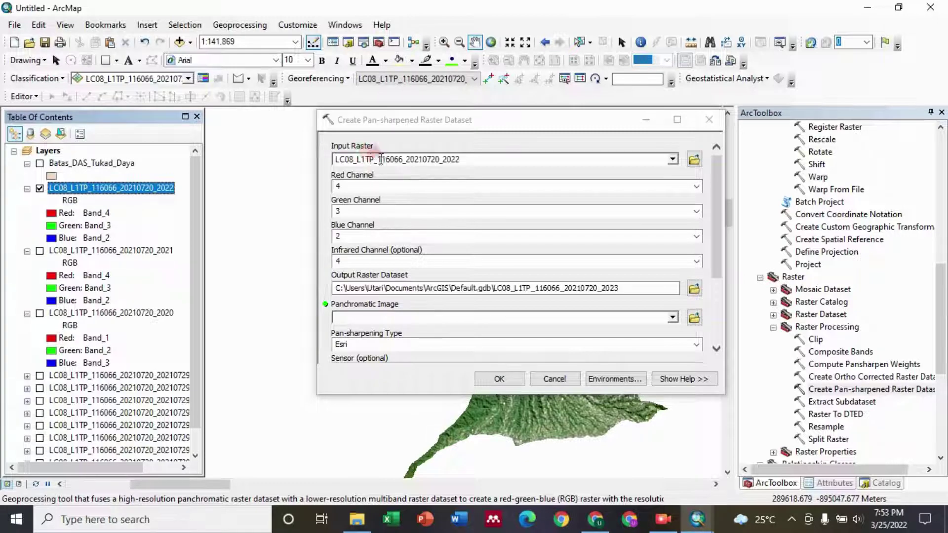
drag(716, 205, 724, 299)
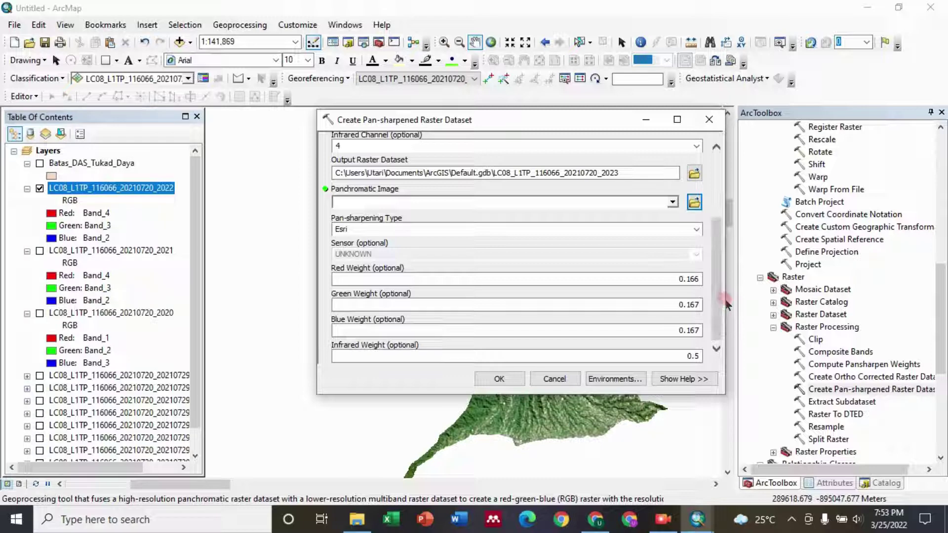
click(673, 202)
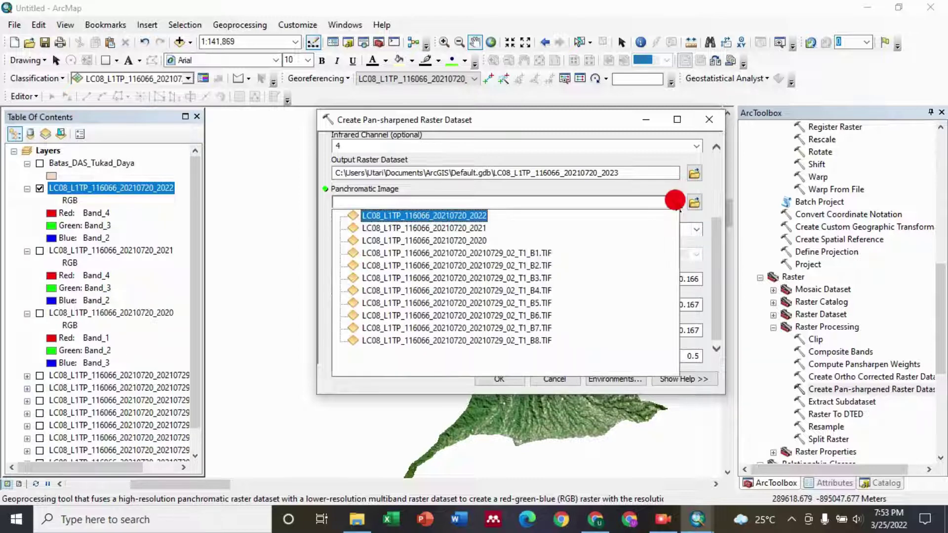
click(541, 341)
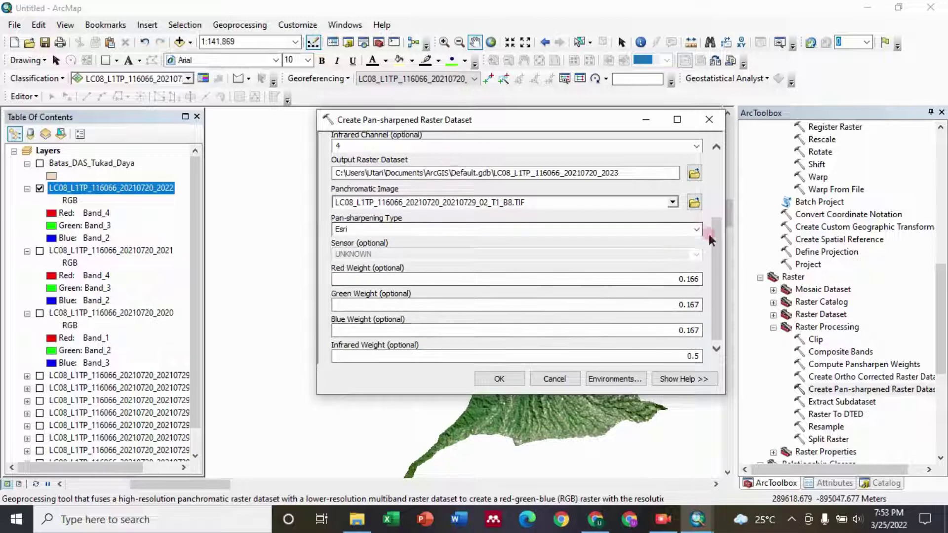
mouse_move(719, 243)
mouse_down()
mouse_move(721, 156)
mouse_move(724, 272)
mouse_up()
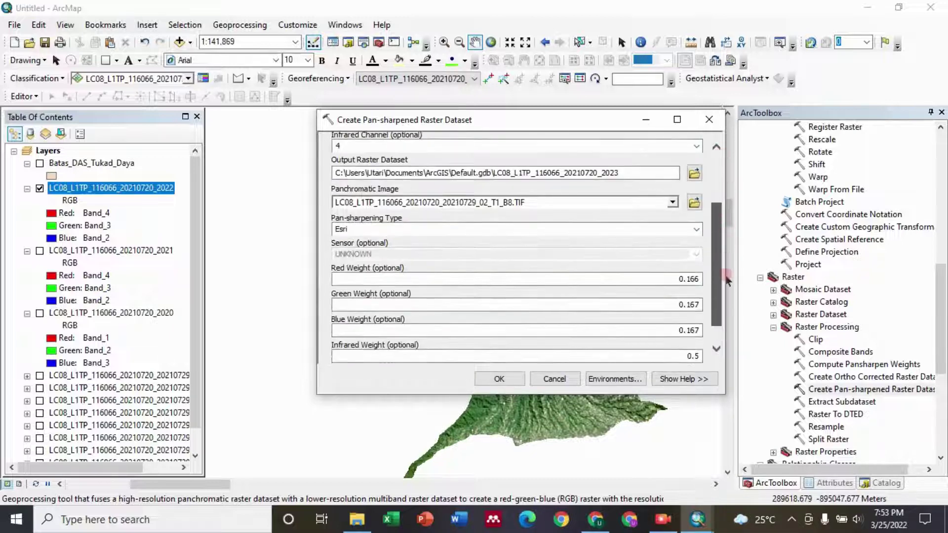
click(502, 378)
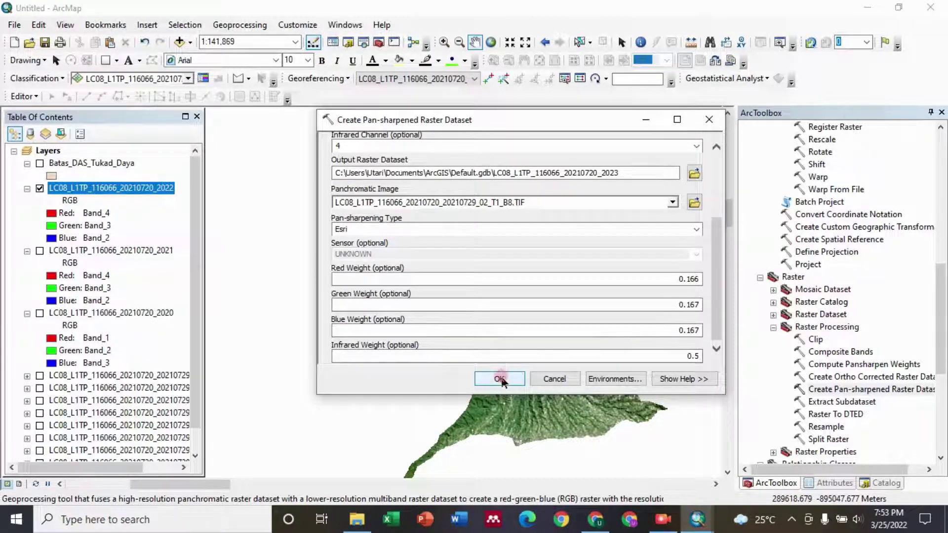
click(502, 378)
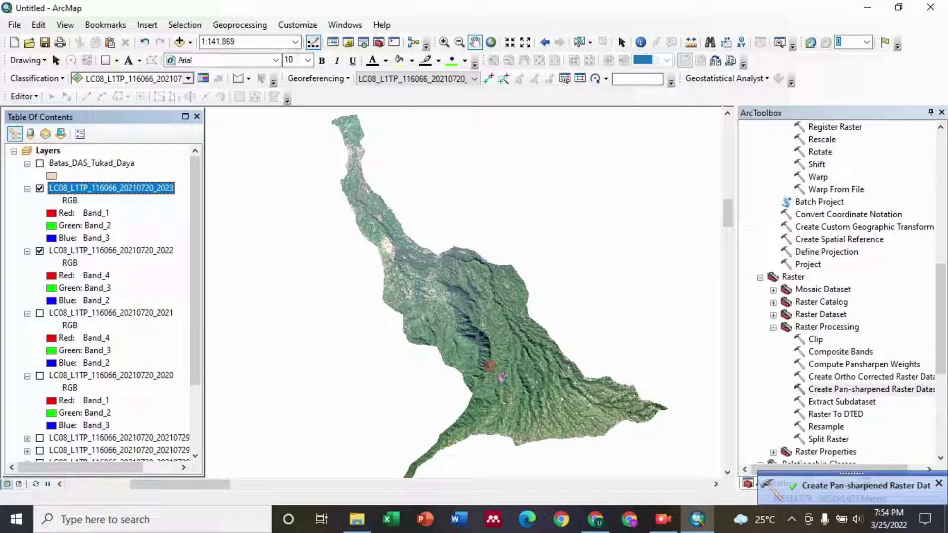
Compare the pan-sharpened raster with the clipped composite beneath it by toggling its visibility, including in close detail.
click(39, 189)
click(39, 189)
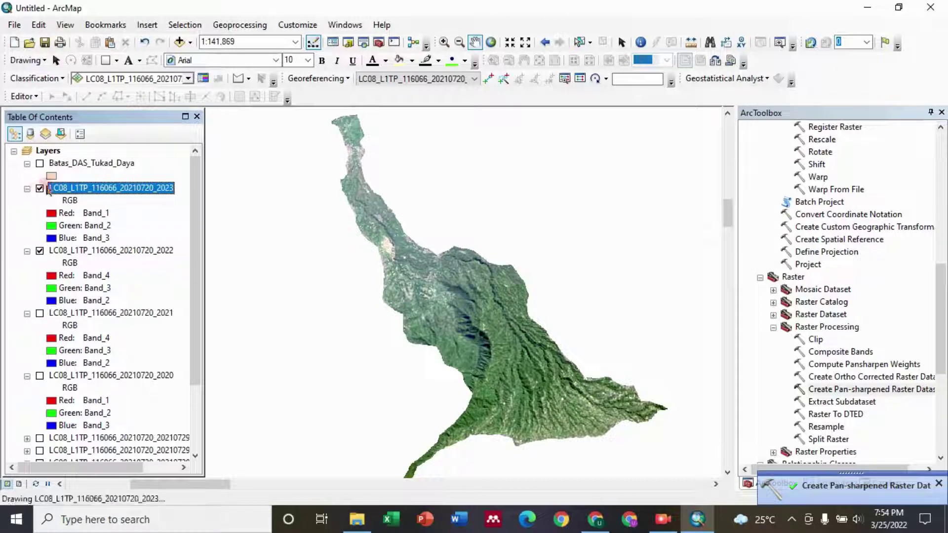
click(444, 42)
drag(378, 152, 455, 297)
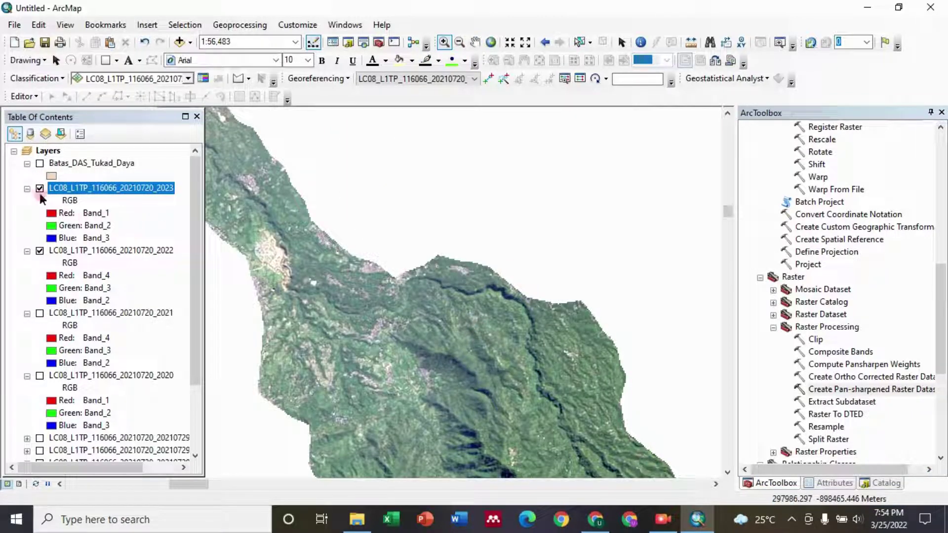
click(40, 188)
click(40, 188)
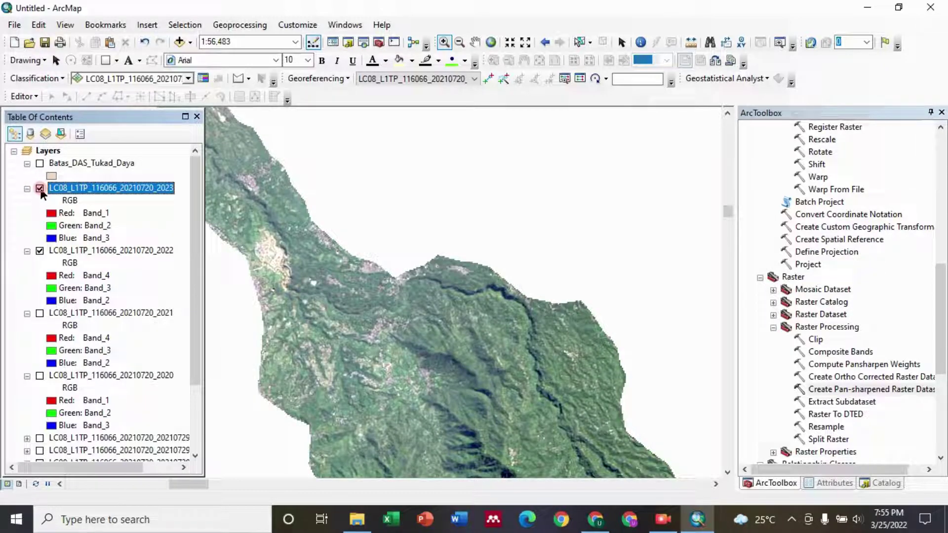
Turn off the clipped composite LC08_L1TP_116066_20210720_2022 and display the whole pan-sharpened watershed raster.
click(39, 251)
click(459, 41)
click(493, 331)
click(611, 421)
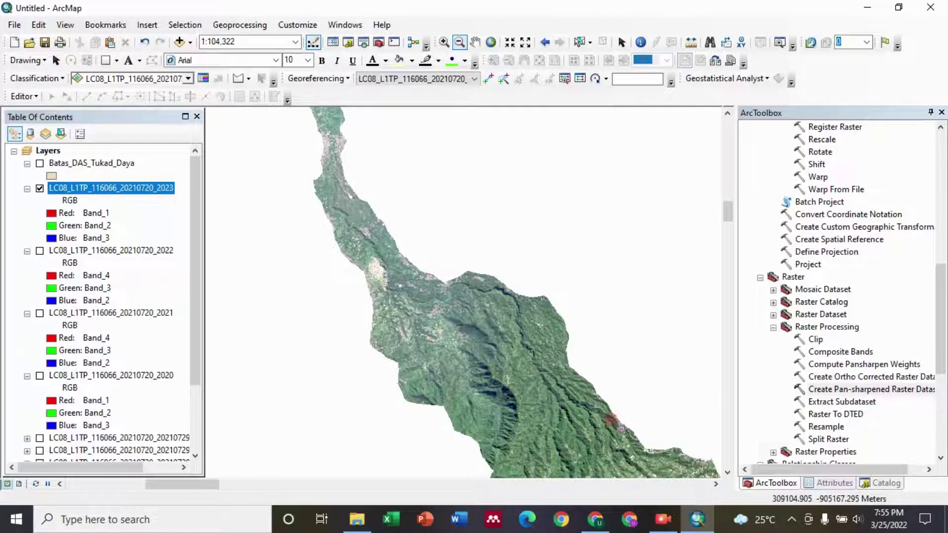
click(388, 248)
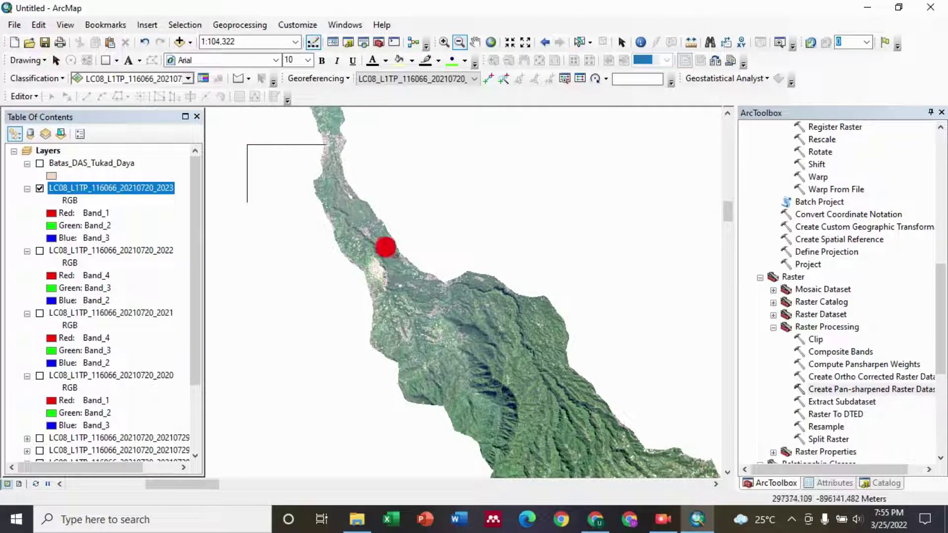
click(617, 436)
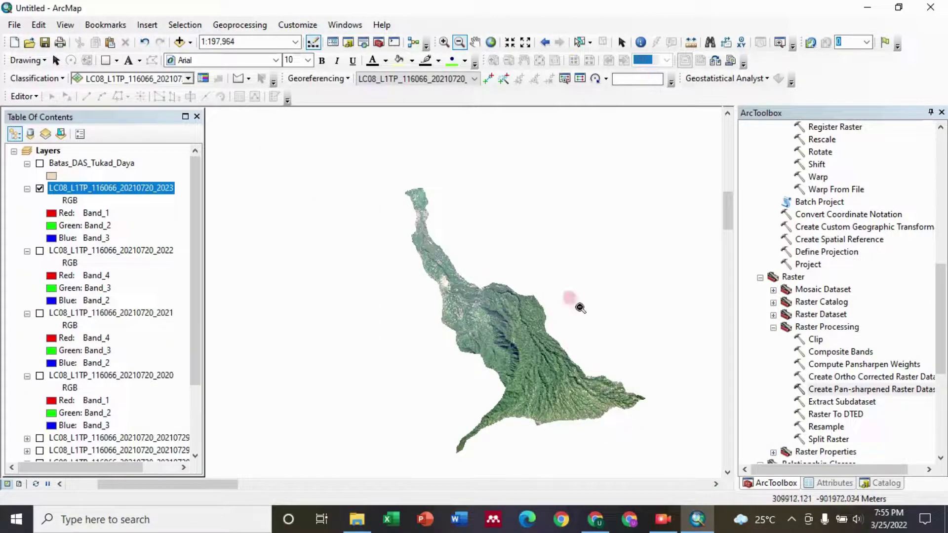
click(475, 42)
drag(512, 305, 467, 266)
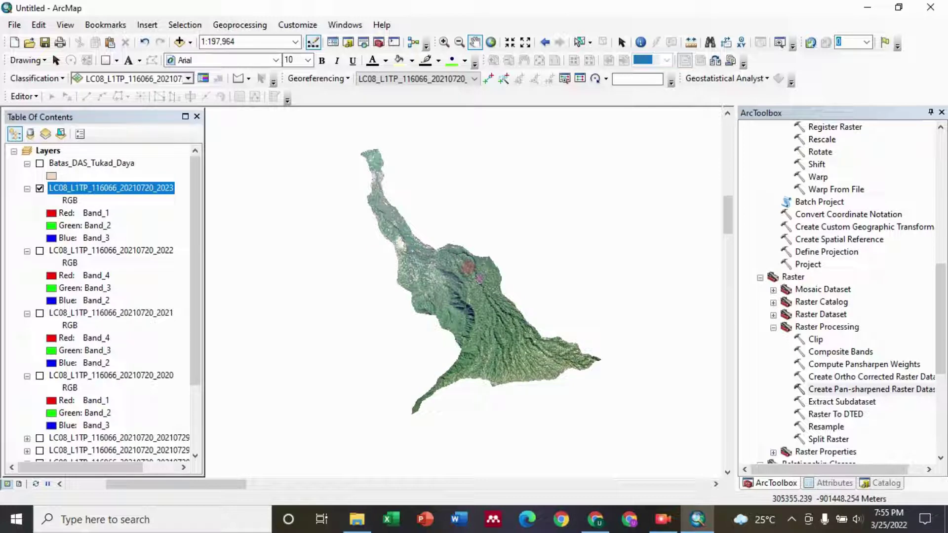
Save the map document as "Klasifikasi Tutupan Lahan DAS Tukad Daya Provinsi Bali".
click(15, 27)
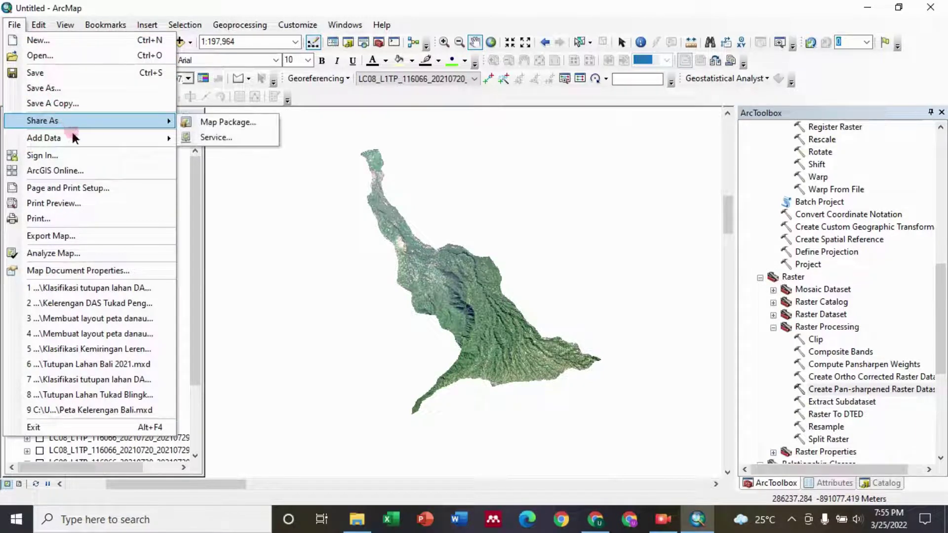
click(93, 89)
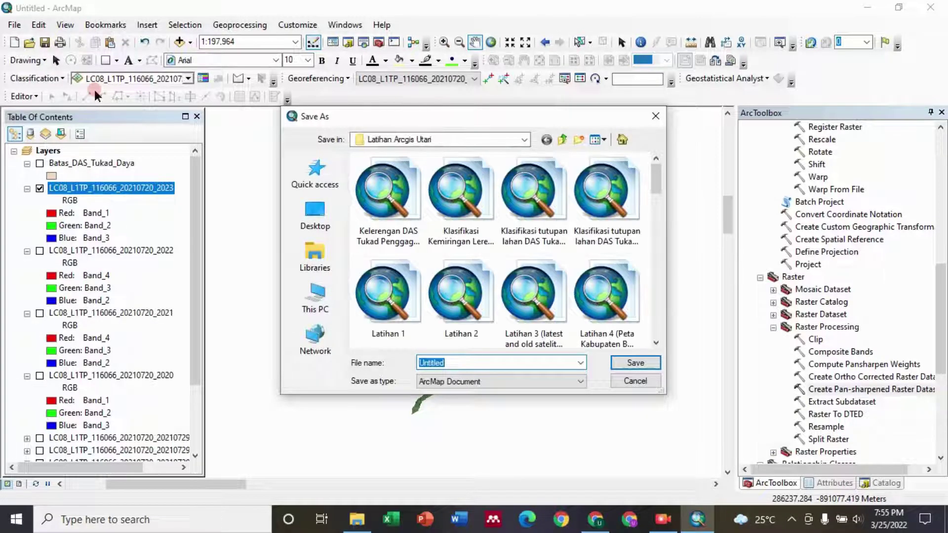
text(Klasifikasi)
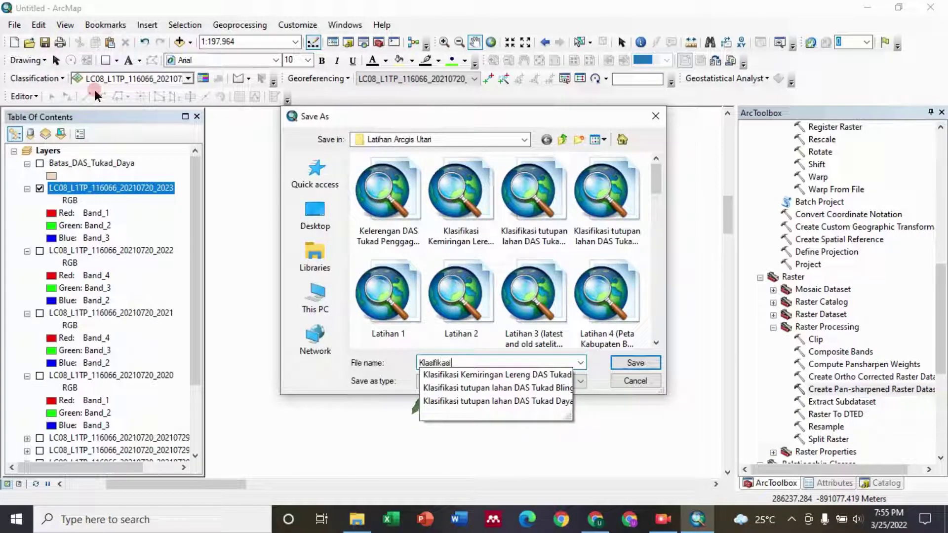
text( Tutupan Lahan)
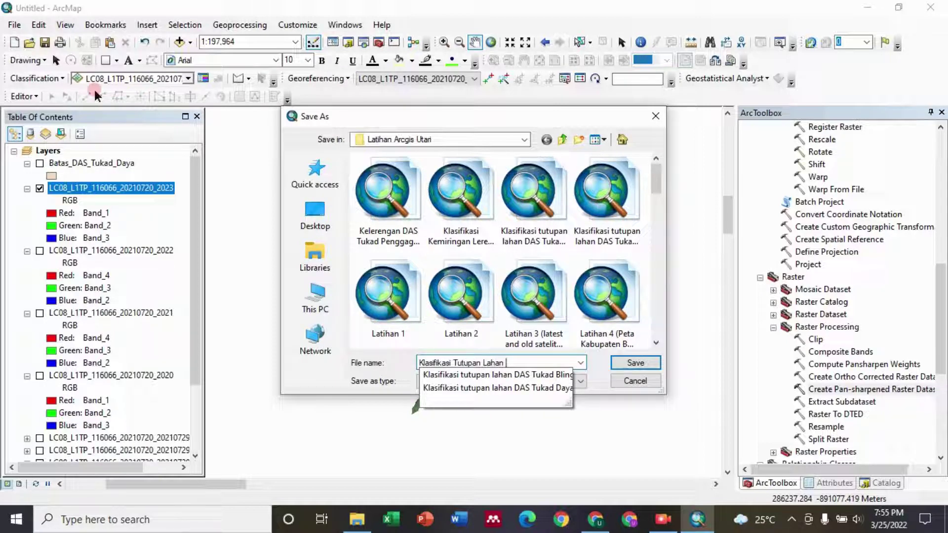
text( DAS Tuka)
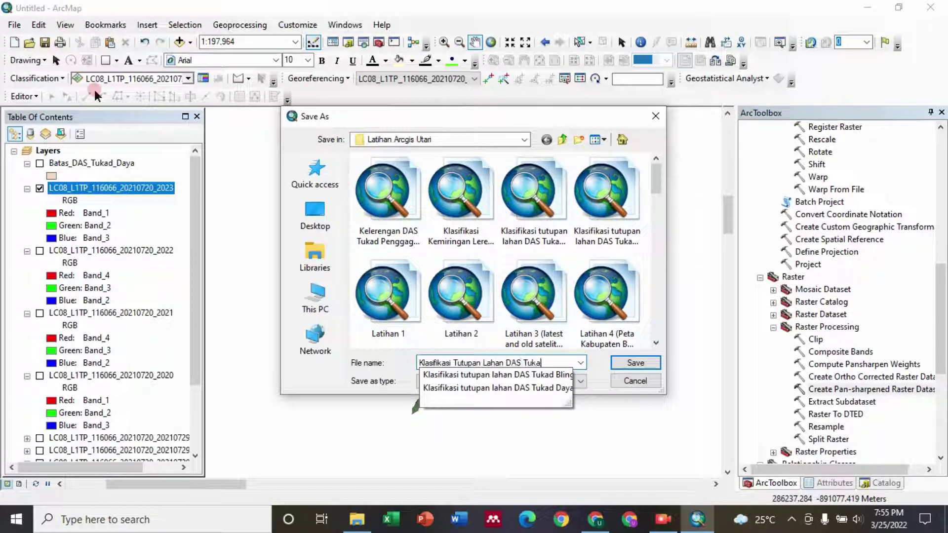
text(d D)
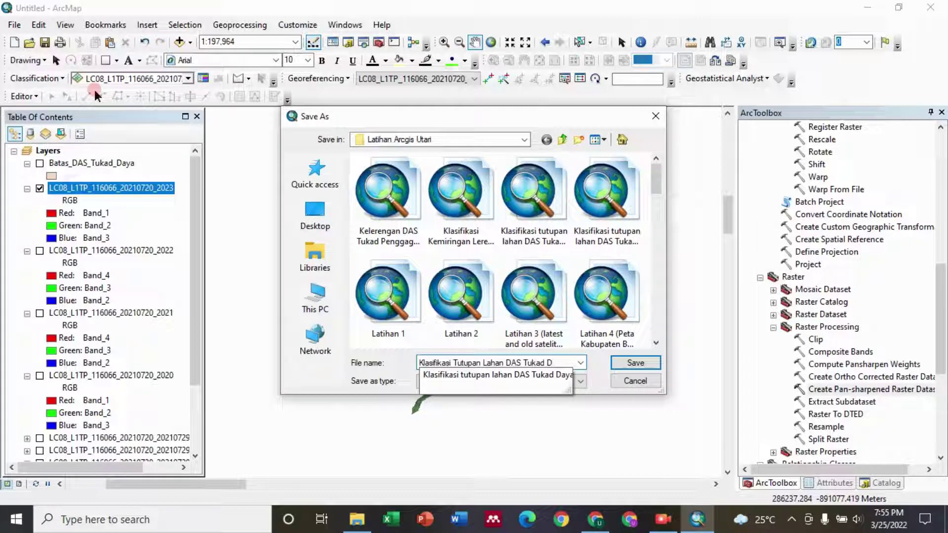
text(Ayaya BA)
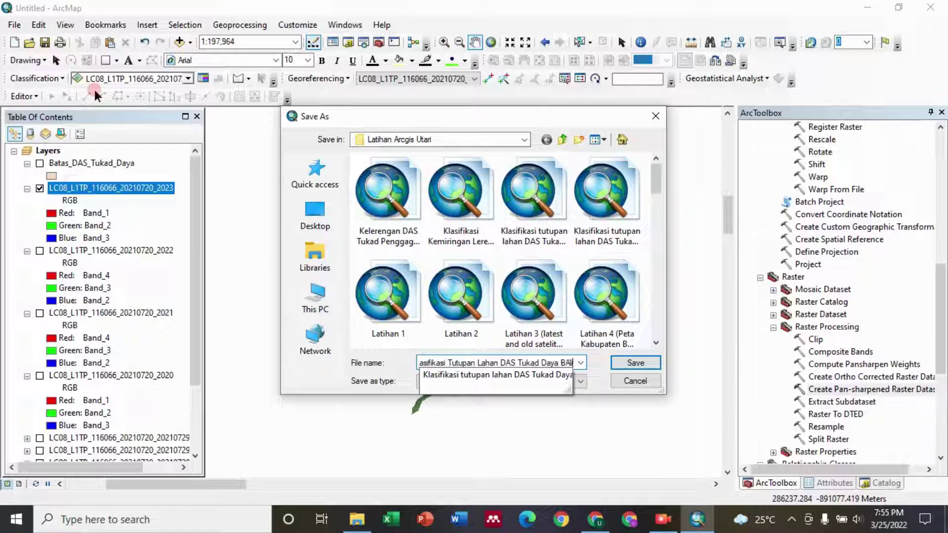
key(BackSpace)
key(BackSpace)
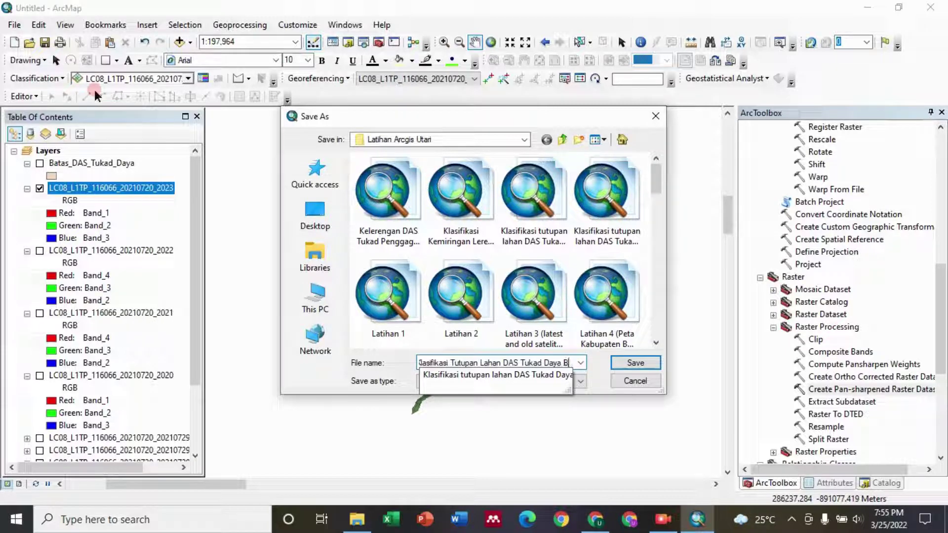
text(Provinsi)
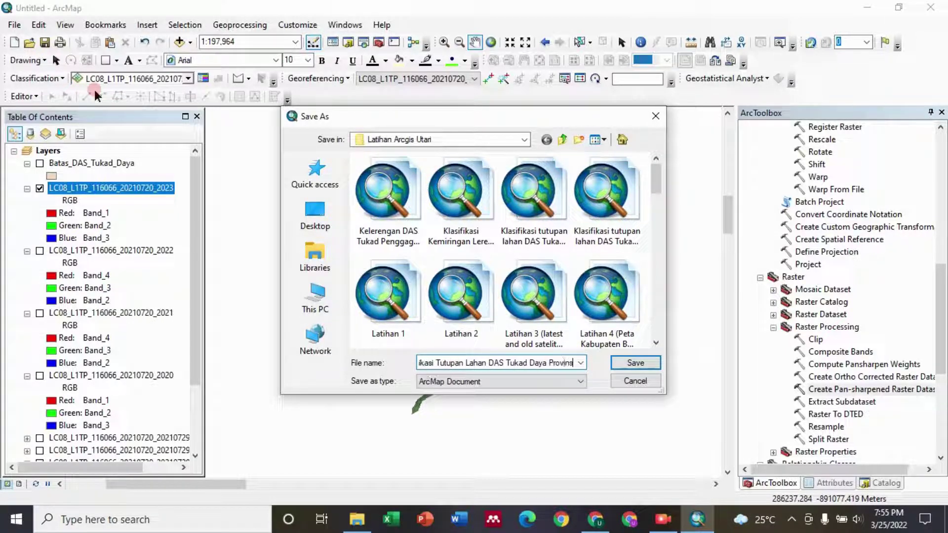
text( Bali)
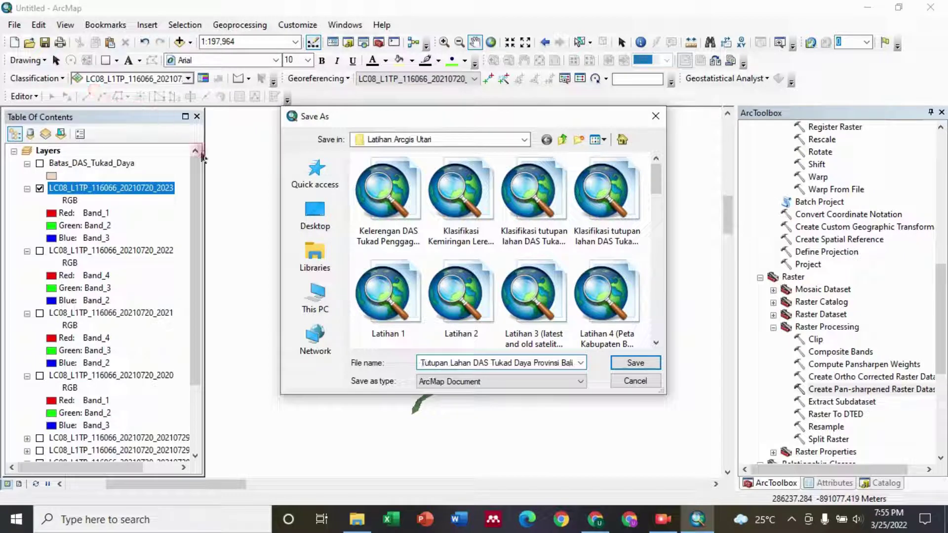
click(638, 362)
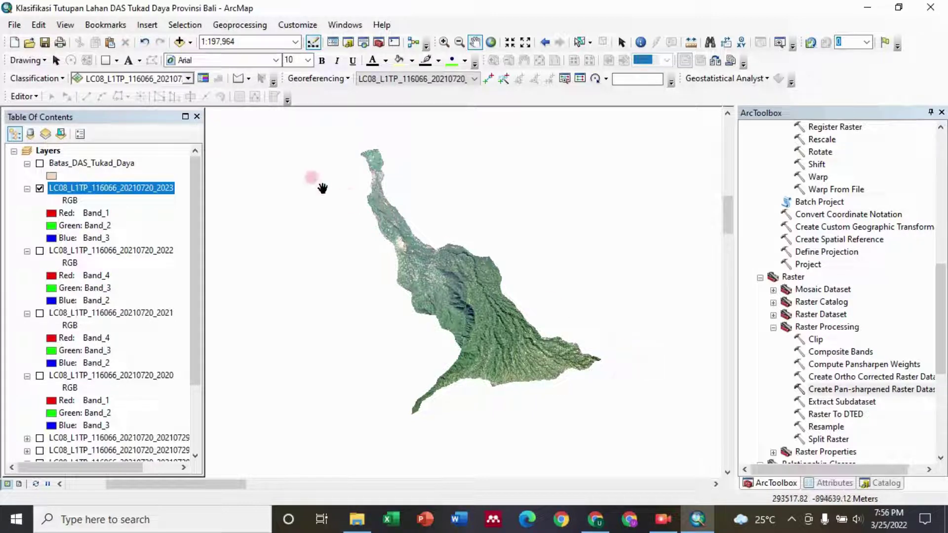
Check that the Image Classification toolbar is enabled and examine the classification methods it offers.
click(62, 80)
click(61, 77)
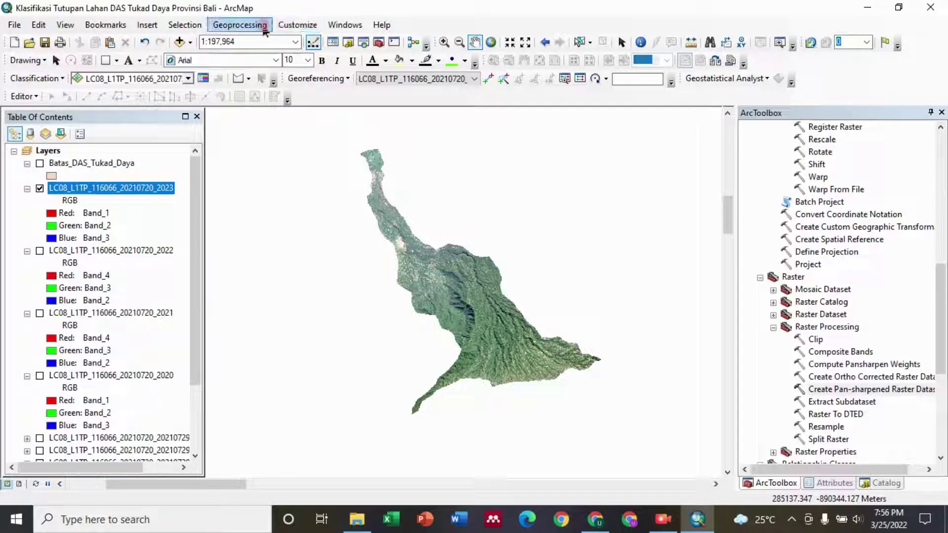
click(307, 25)
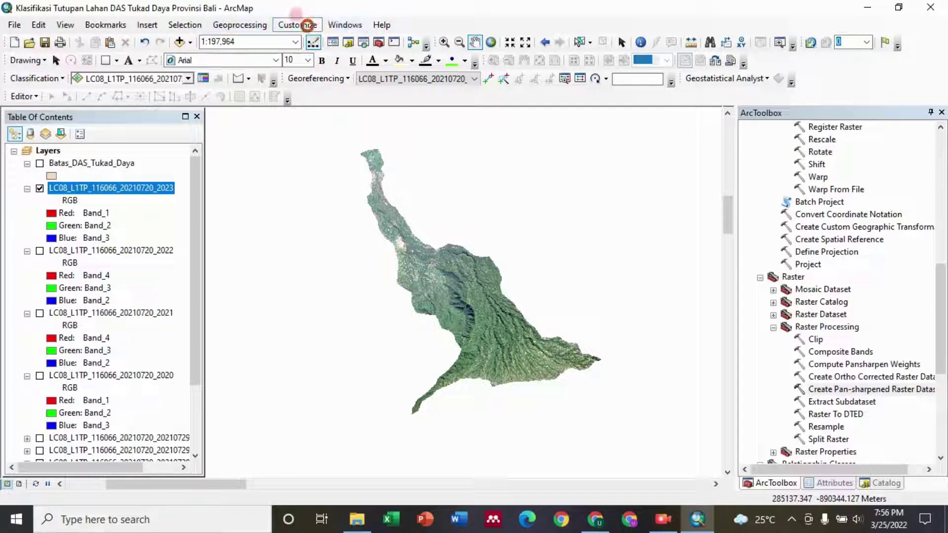
click(308, 26)
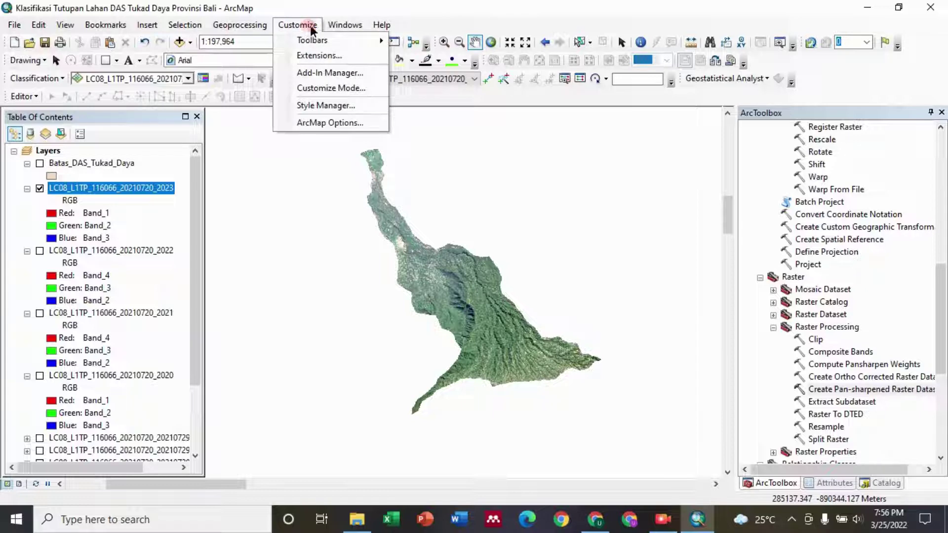
mouse_move(321, 44)
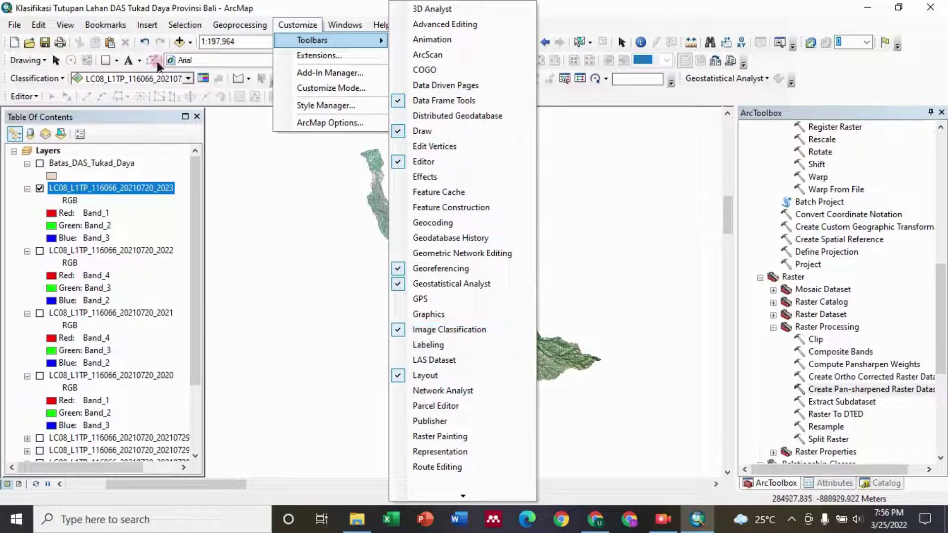
click(62, 78)
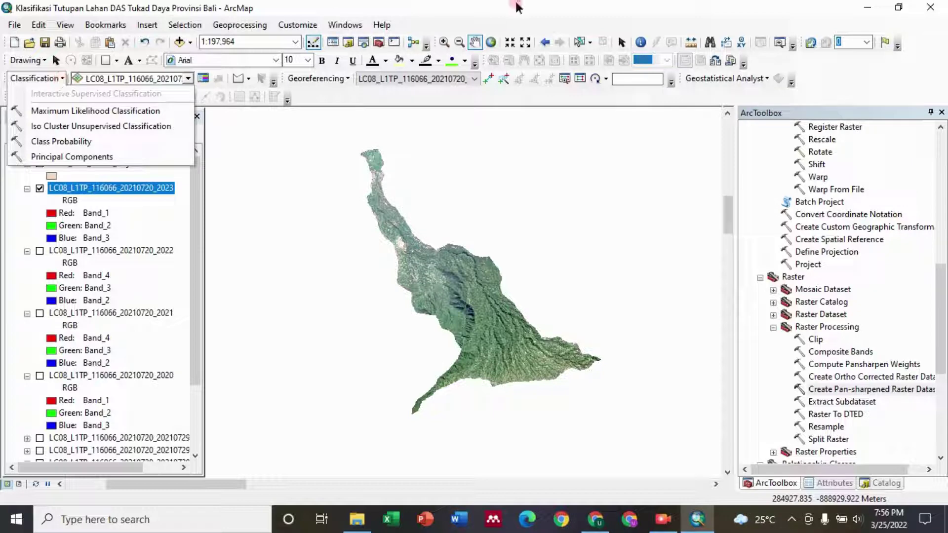
click(63, 76)
click(62, 79)
click(62, 78)
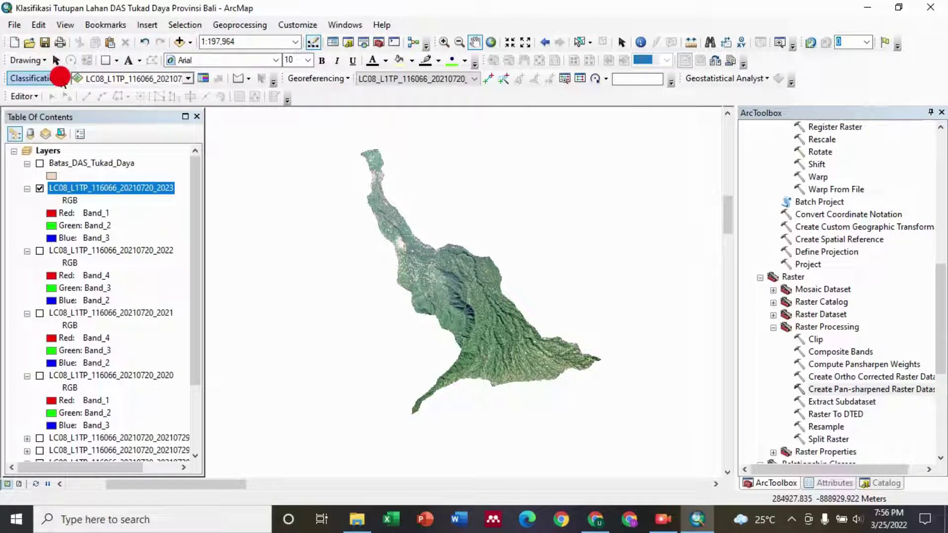
Choose LC08_L1TP_116066_20210720_2023 as the image layer to classify and open the Iso Cluster Unsupervised Classification tool.
click(189, 79)
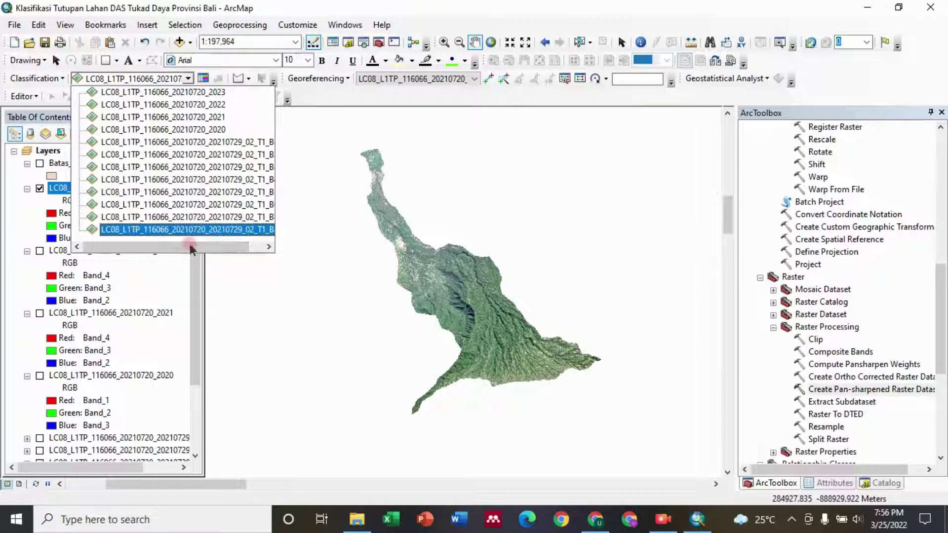
drag(186, 247, 143, 246)
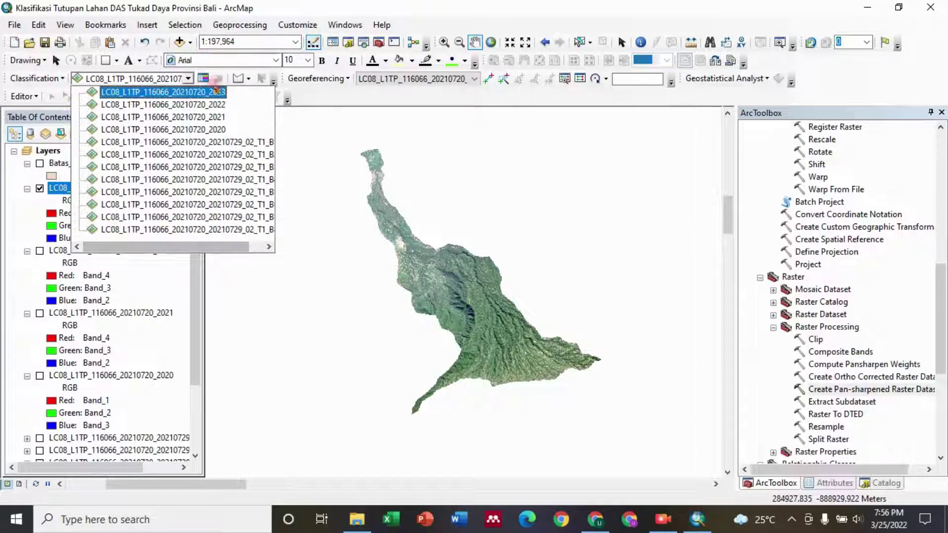
click(212, 93)
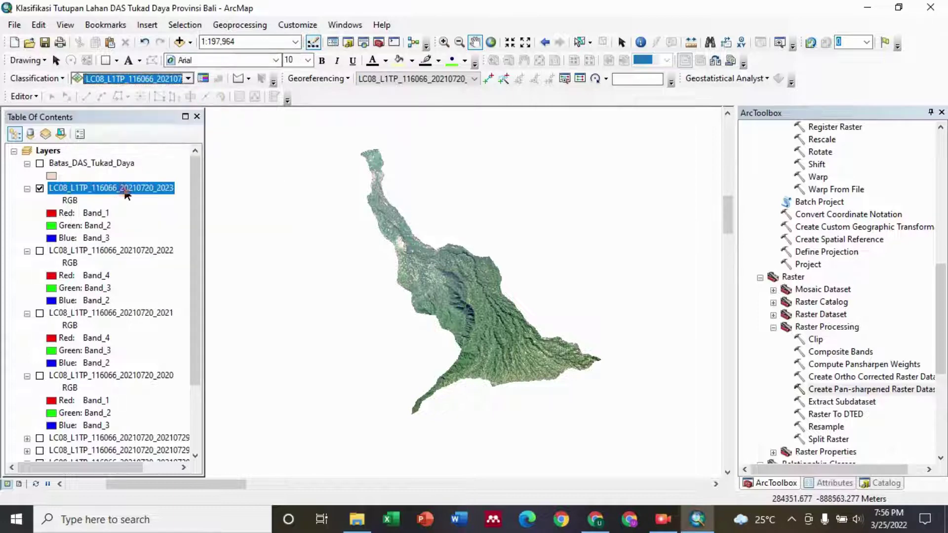
click(189, 79)
click(187, 95)
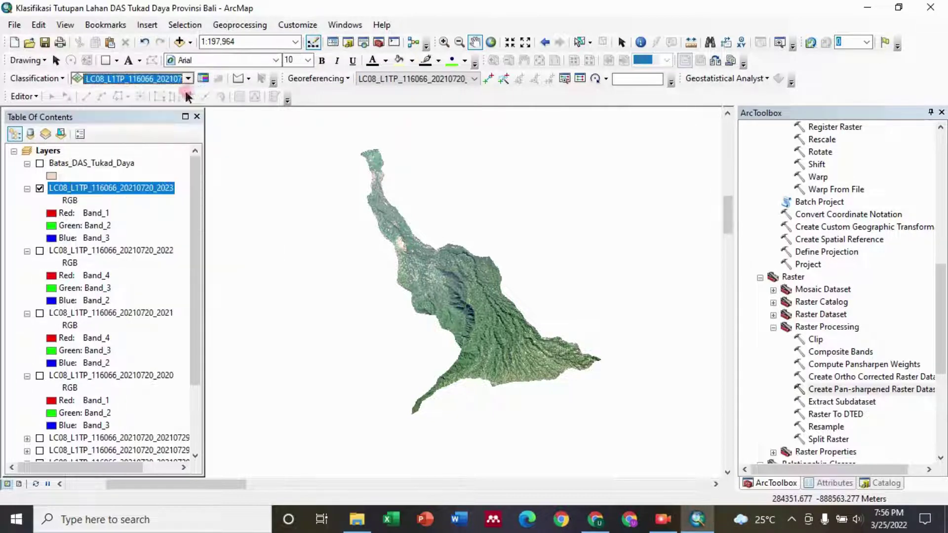
click(61, 79)
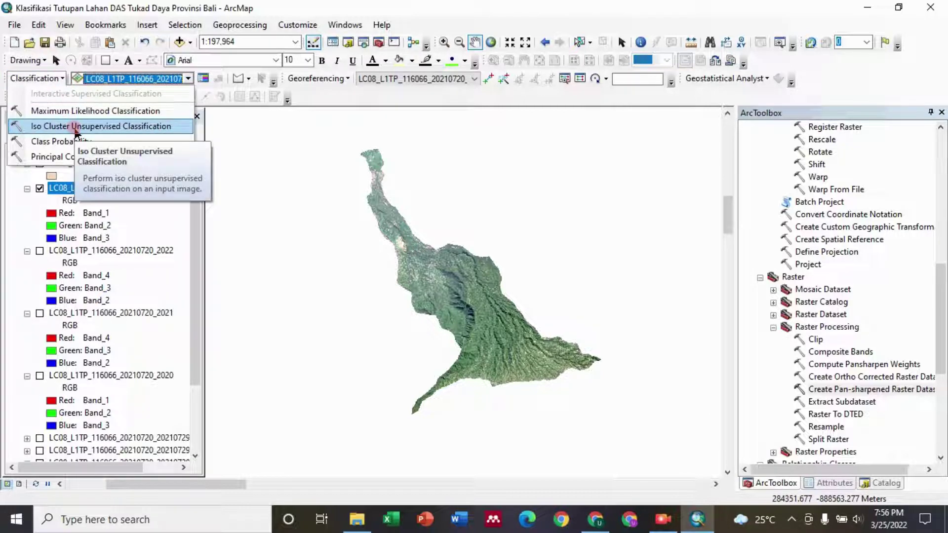
click(75, 128)
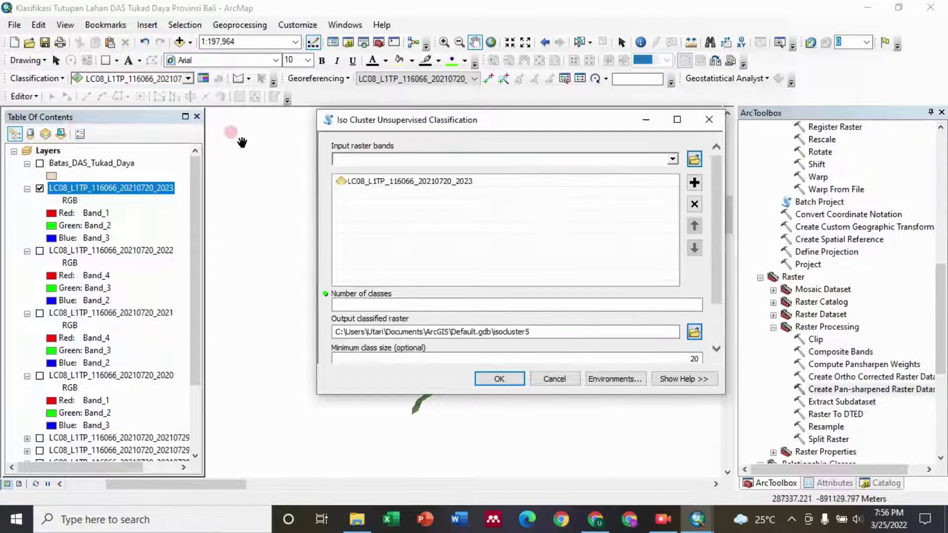
click(673, 158)
click(464, 184)
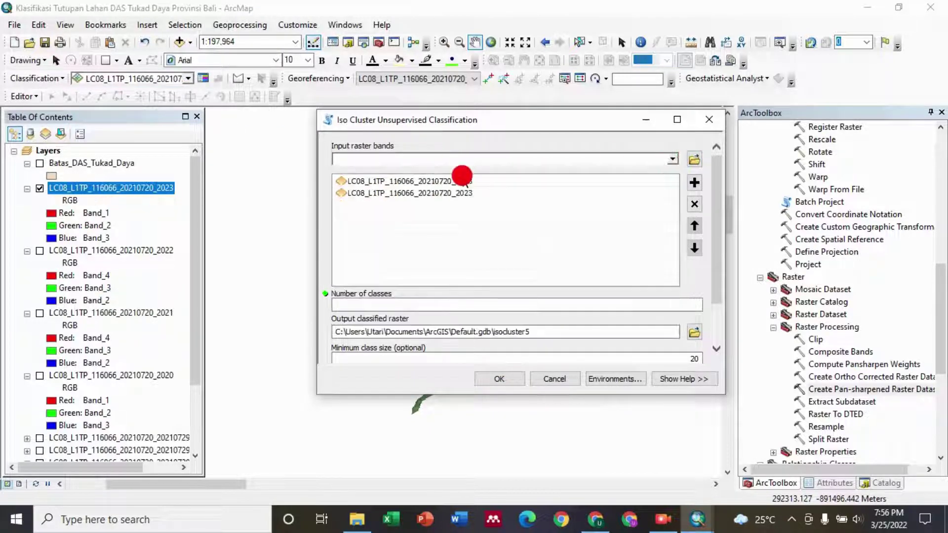
click(462, 193)
click(661, 219)
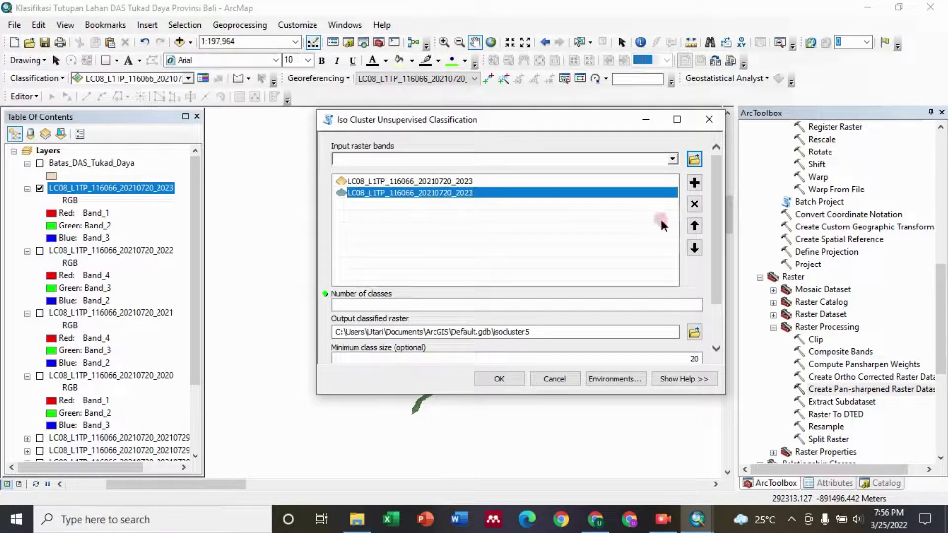
click(693, 205)
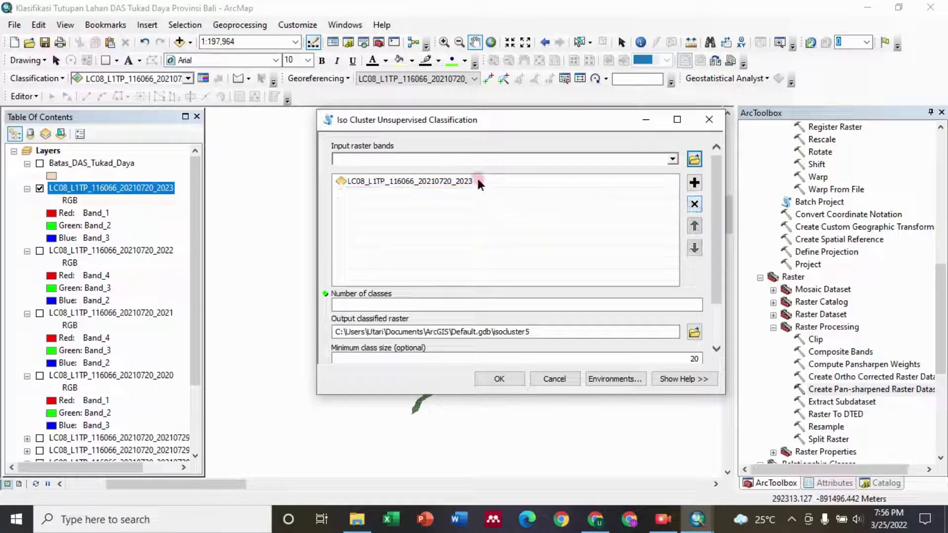
Run the Iso Cluster Unsupervised Classification on the pan-sharpened raster with 4 classes.
drag(716, 258, 717, 296)
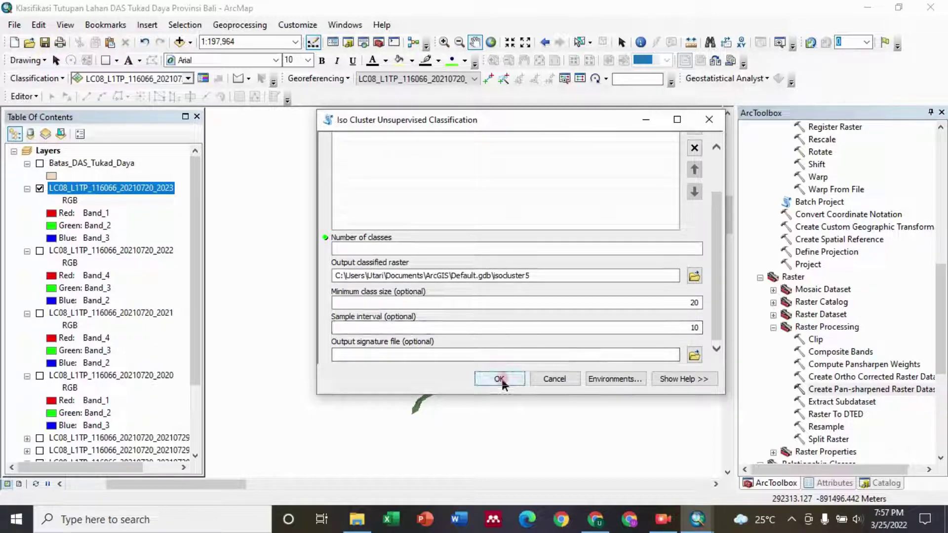
click(567, 248)
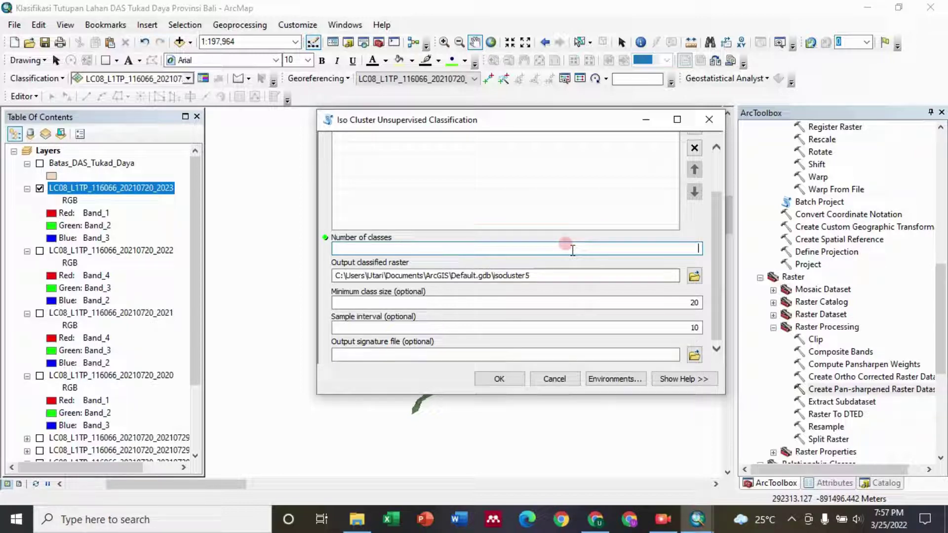
click(691, 249)
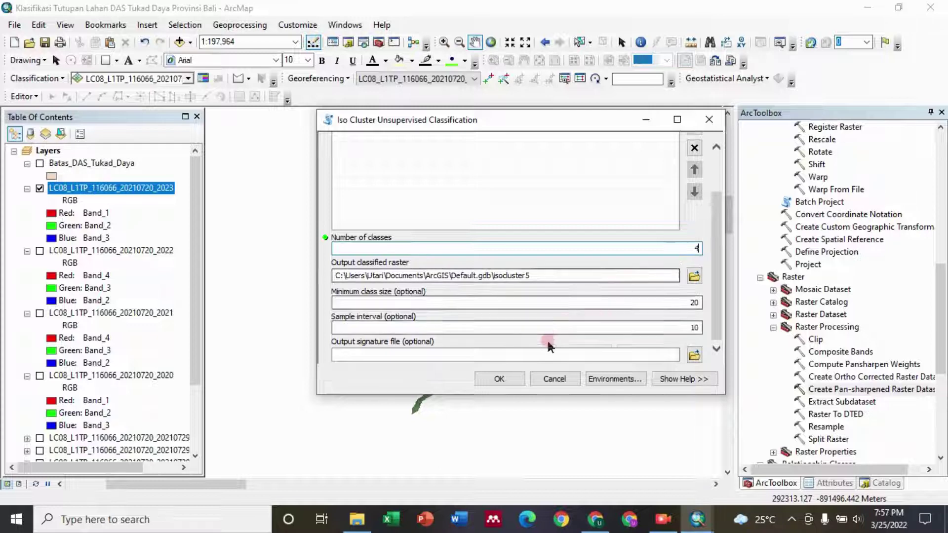
click(500, 378)
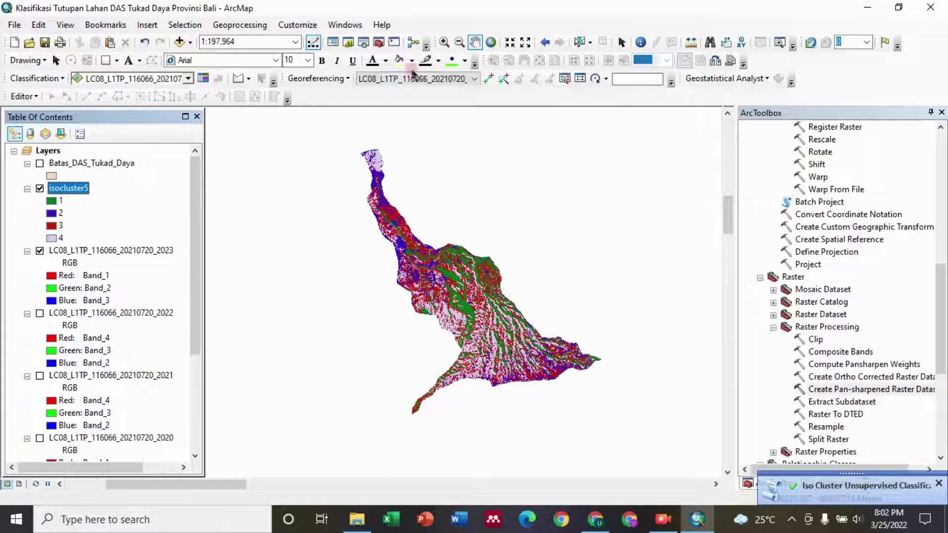
Compare the classified raster with the pan-sharpened image beneath it in close detail by toggling the visibility of isocluster5.
click(444, 41)
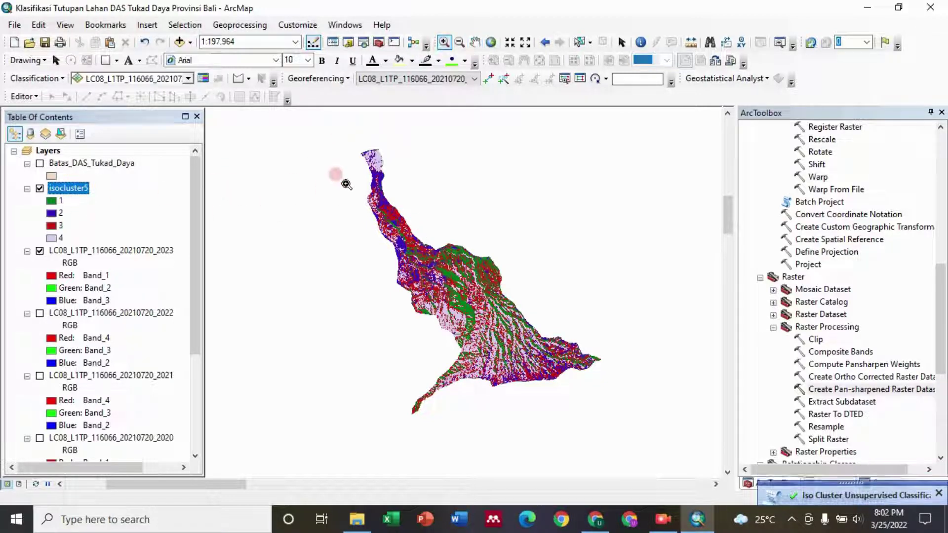
drag(346, 184, 509, 336)
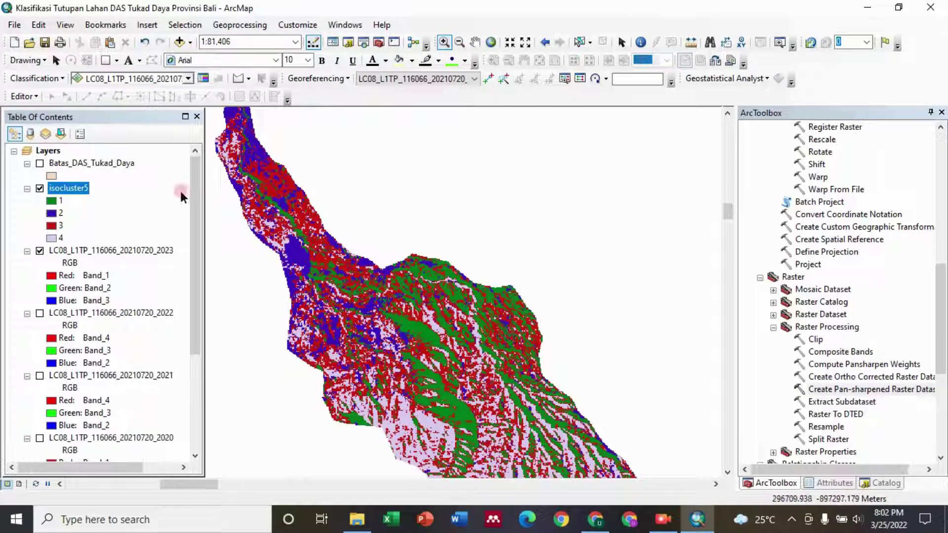
click(40, 190)
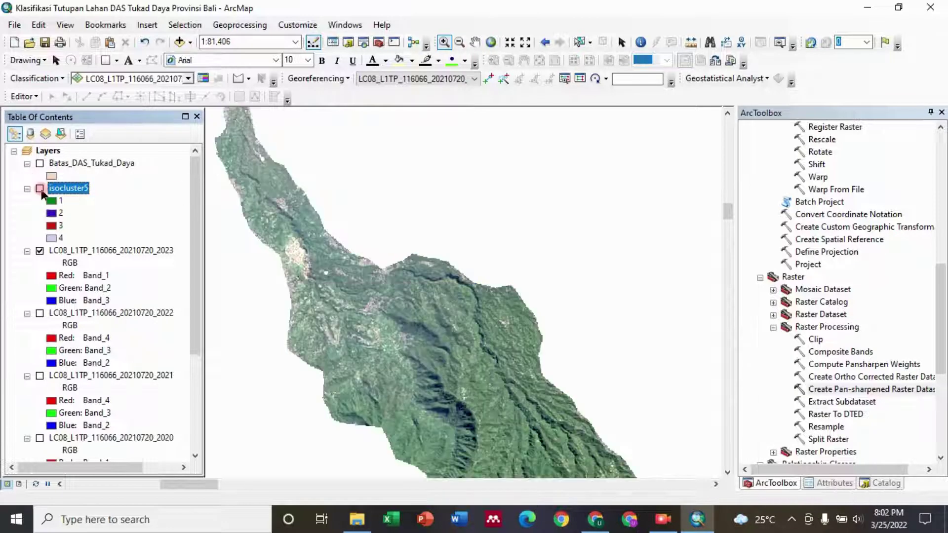
click(40, 189)
click(40, 188)
click(40, 189)
click(40, 189)
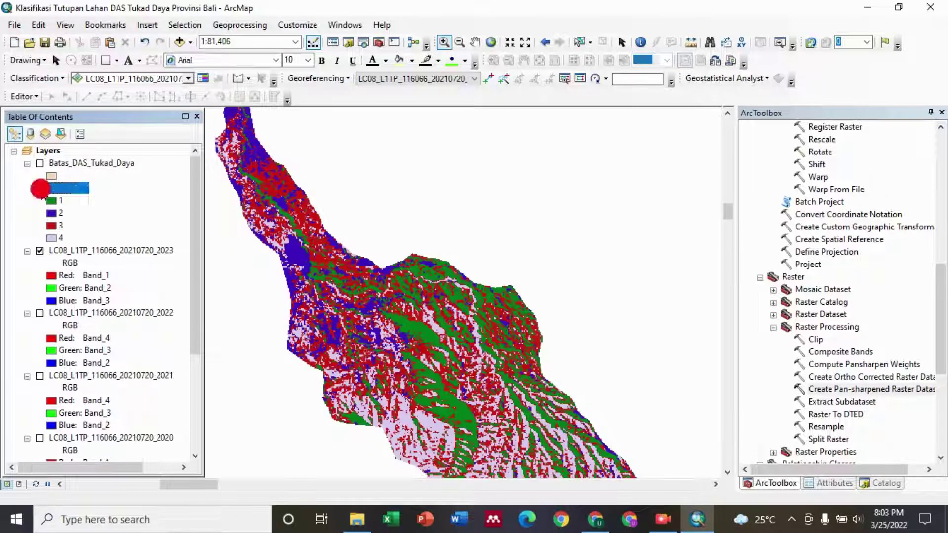
click(40, 189)
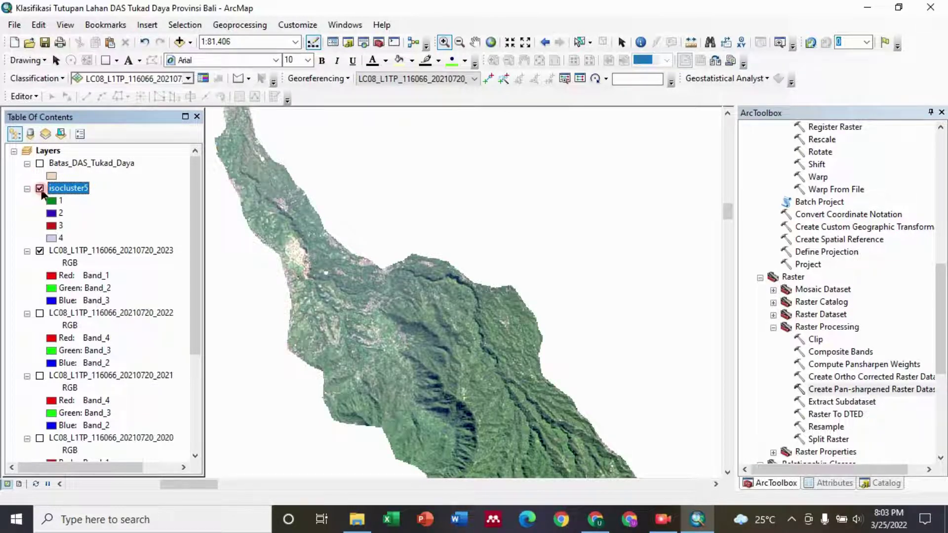
Toggle the isocluster5 layer off and on to check its classes against the pan-sharpened image once more.
click(40, 189)
click(40, 189)
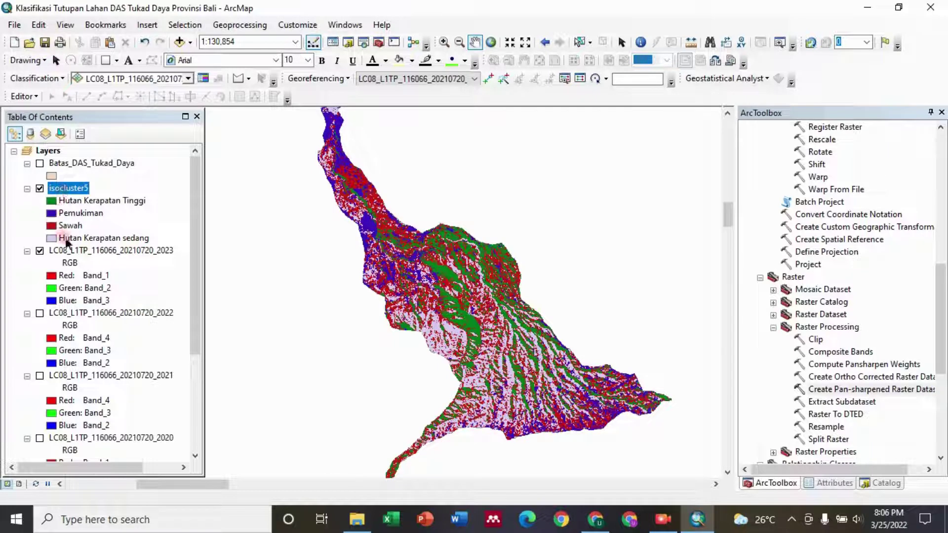
click(107, 207)
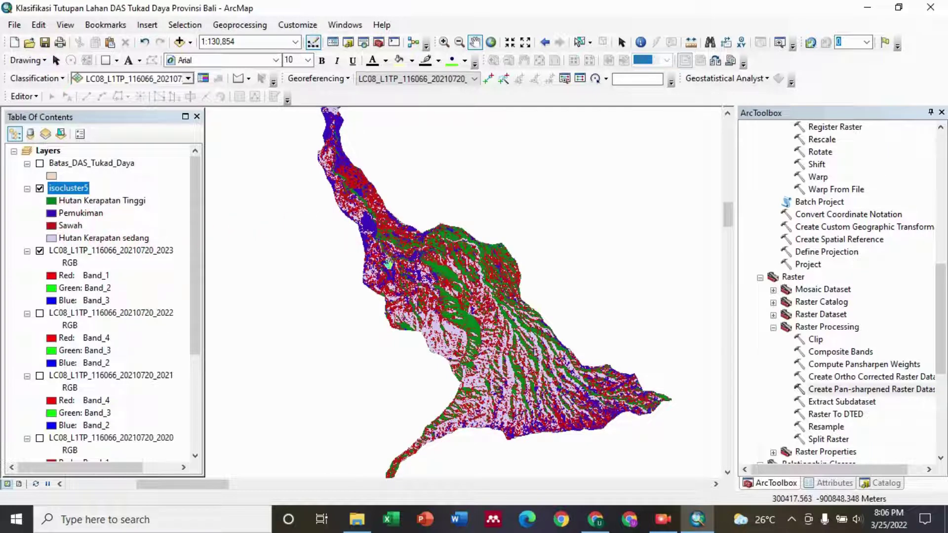
Change the fill color of the Pemukiman class in isocluster5 to dark red.
click(51, 201)
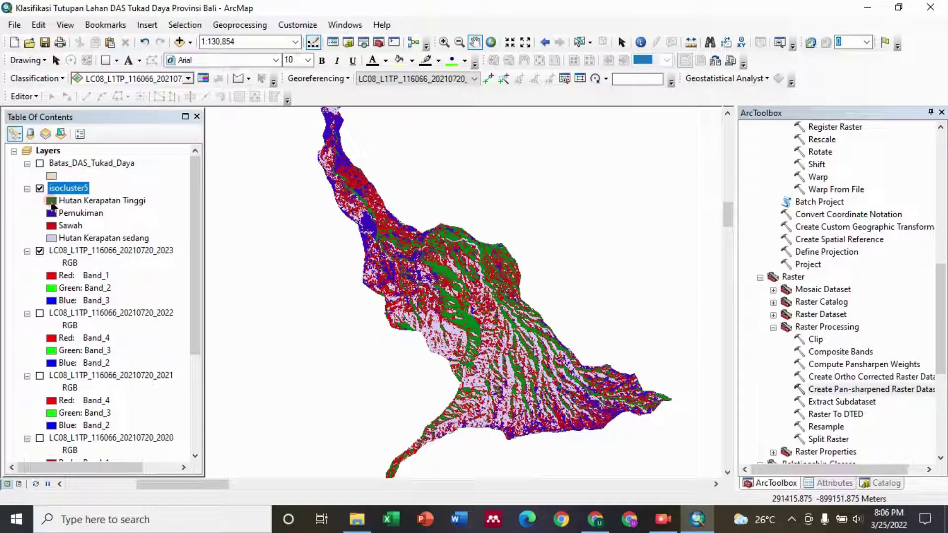
double_click(50, 213)
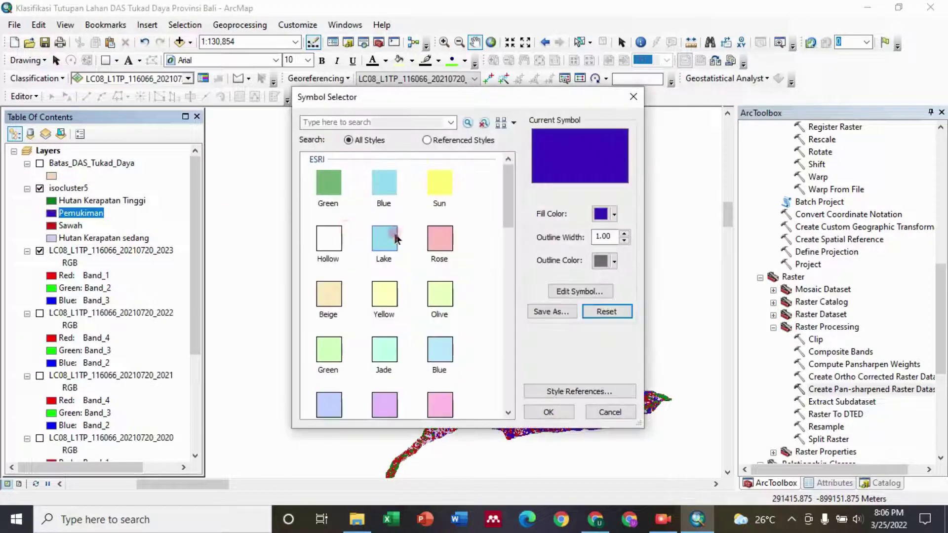
click(614, 214)
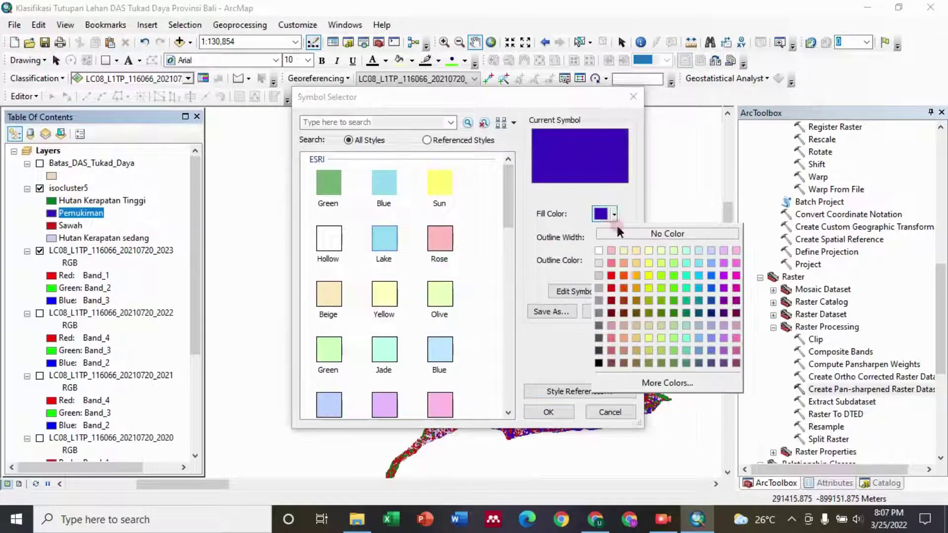
click(613, 302)
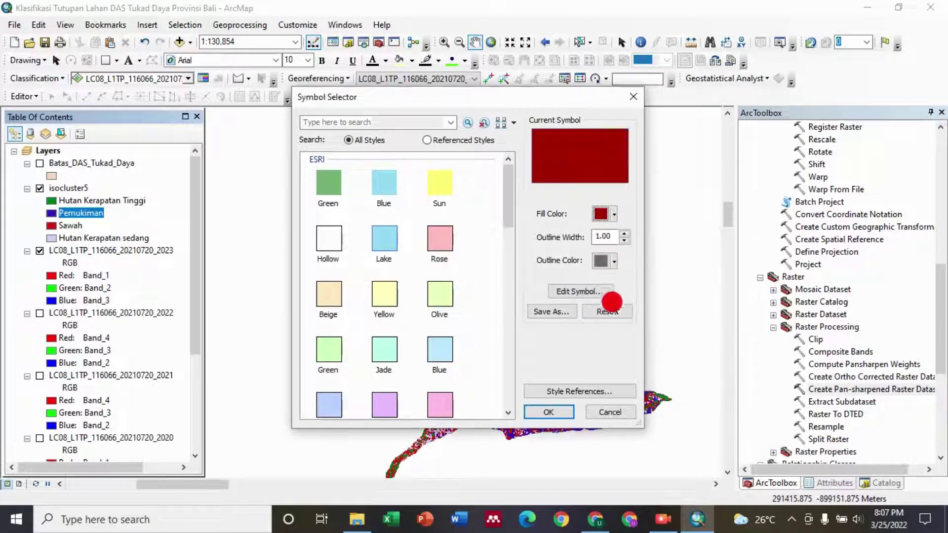
click(548, 411)
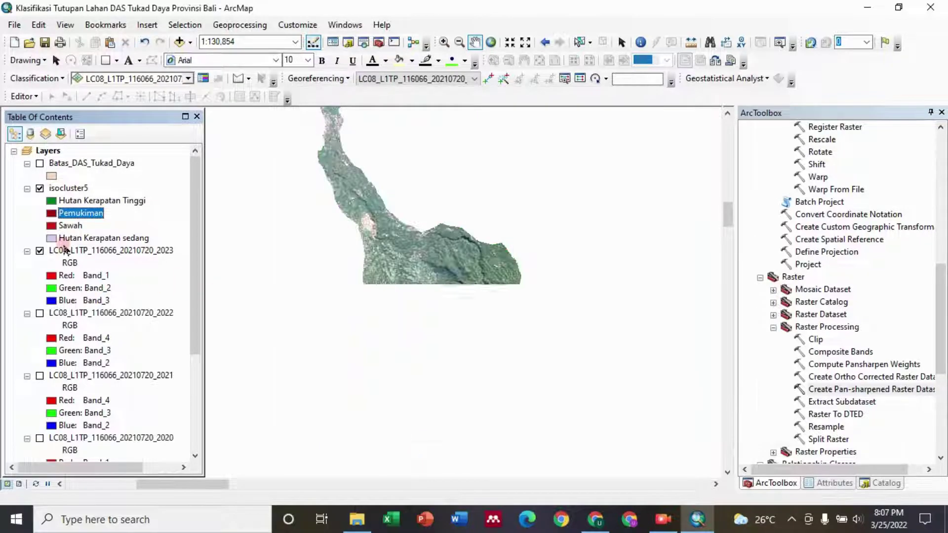
Change the fill color of the Sawah class in isocluster5 to light green.
click(51, 225)
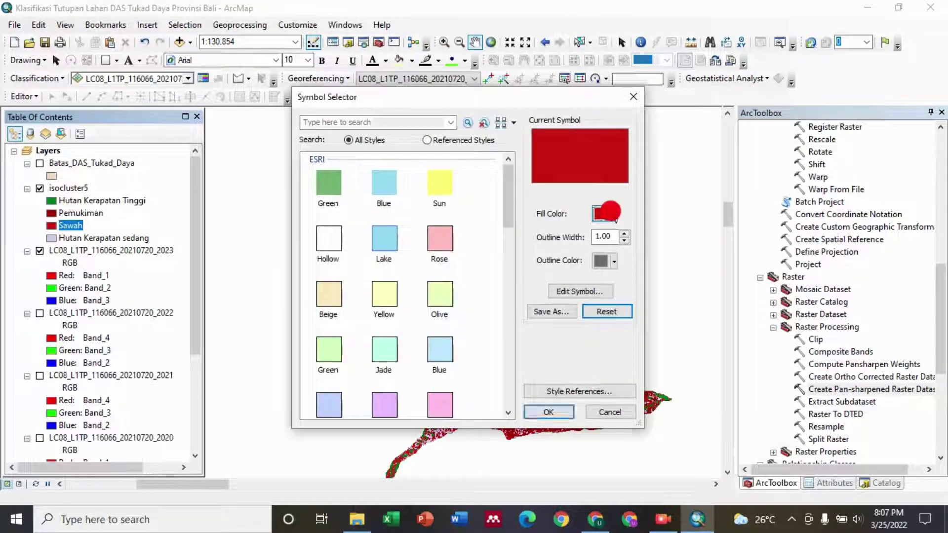
click(613, 214)
click(674, 260)
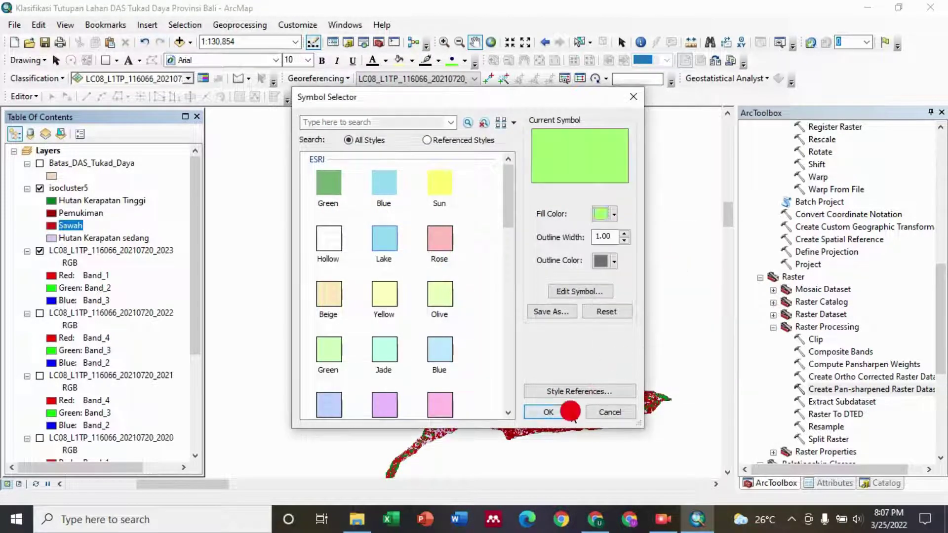
click(553, 411)
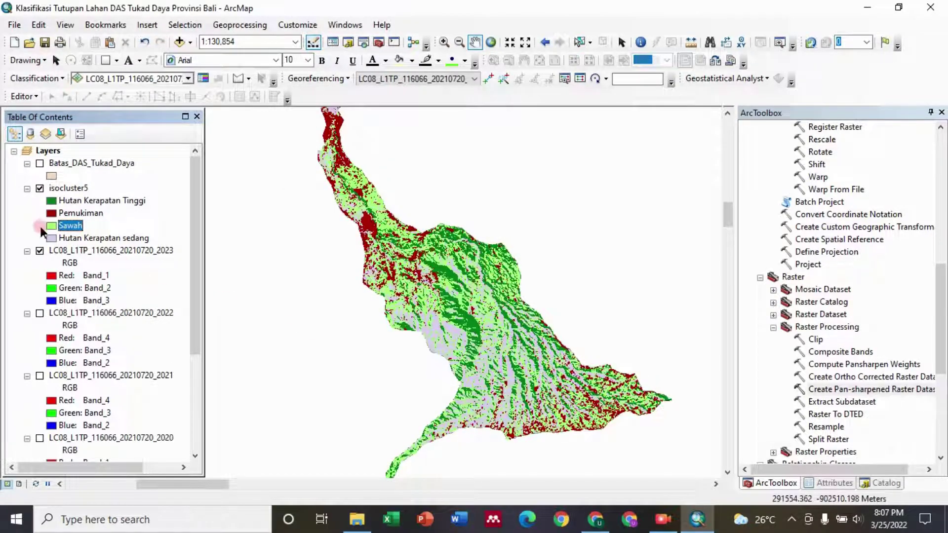
Change the fill color of the Hutan Kerapatan sedang class in isocluster5 to olive green.
click(52, 237)
click(613, 215)
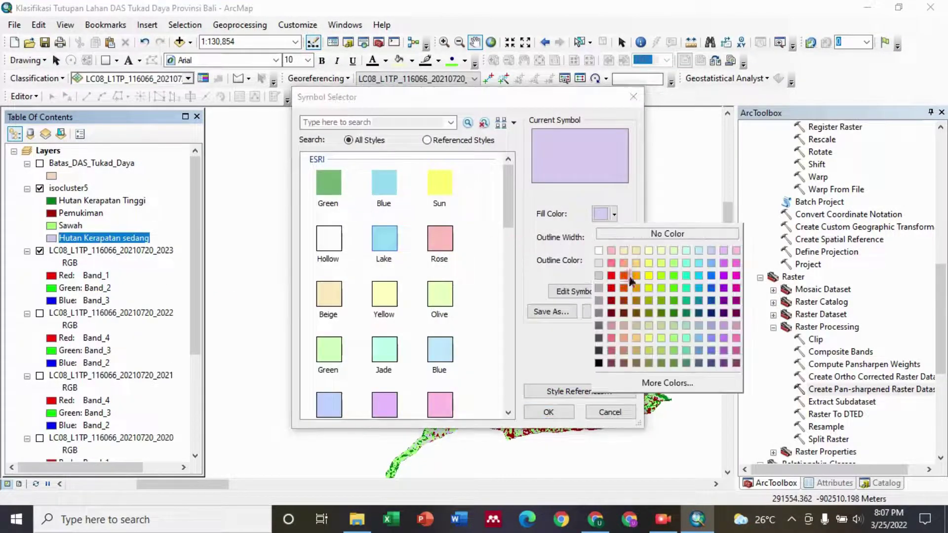
click(674, 300)
click(548, 412)
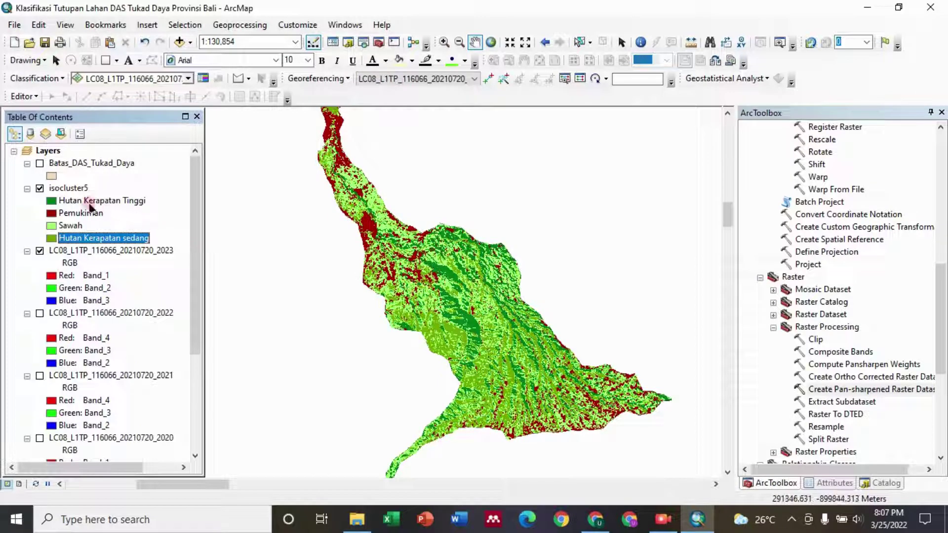
Change the fill color of the Hutan Kerapatan Tinggi class in isocluster5 to dark bluish green.
click(51, 201)
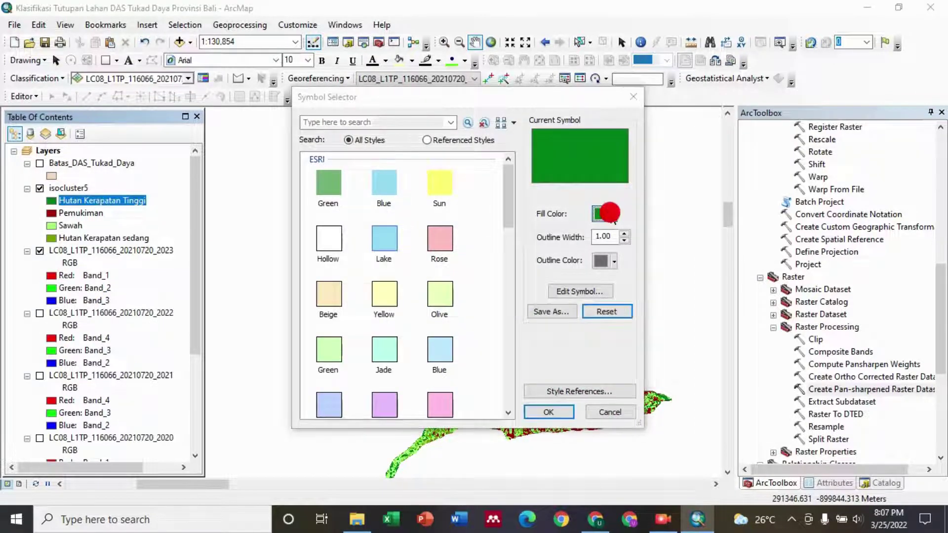
click(603, 213)
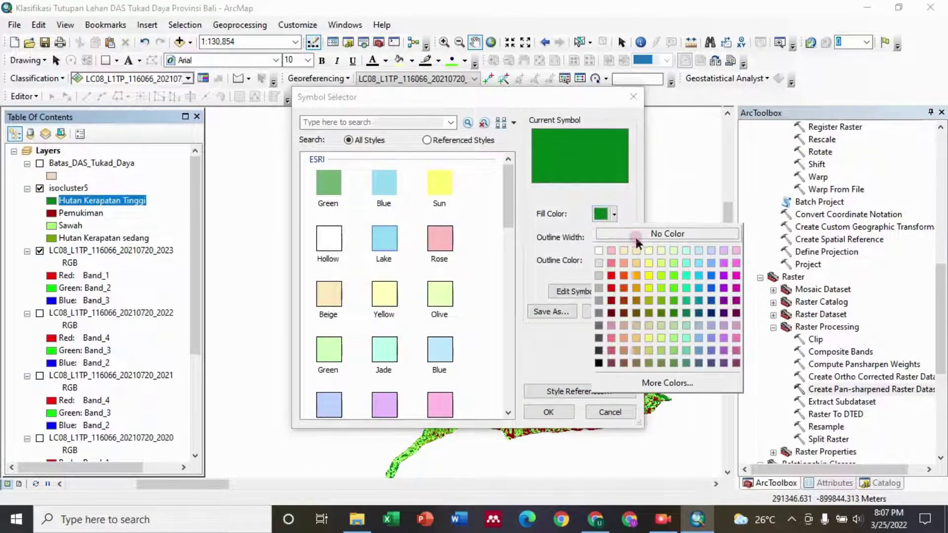
click(680, 313)
click(566, 412)
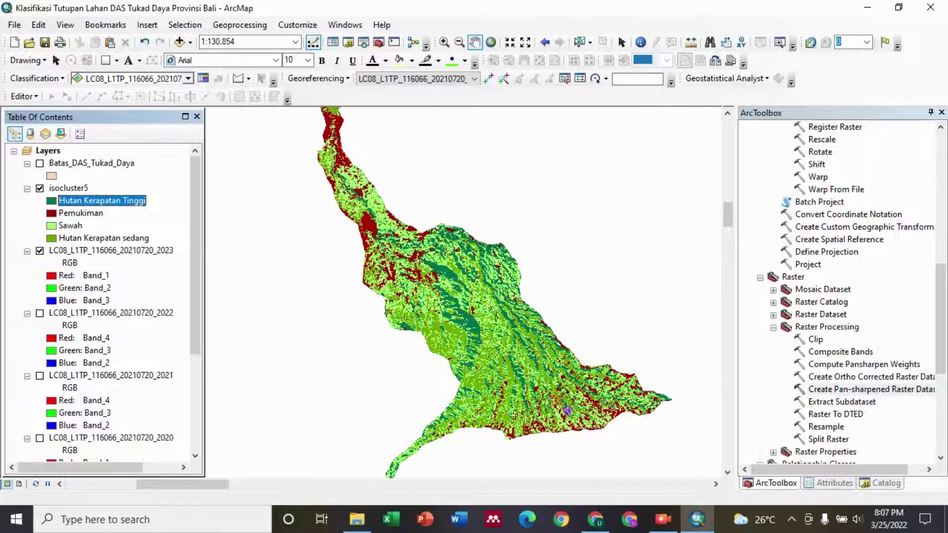
scroll(567, 410, up, 2)
scroll(494, 345, down, 2)
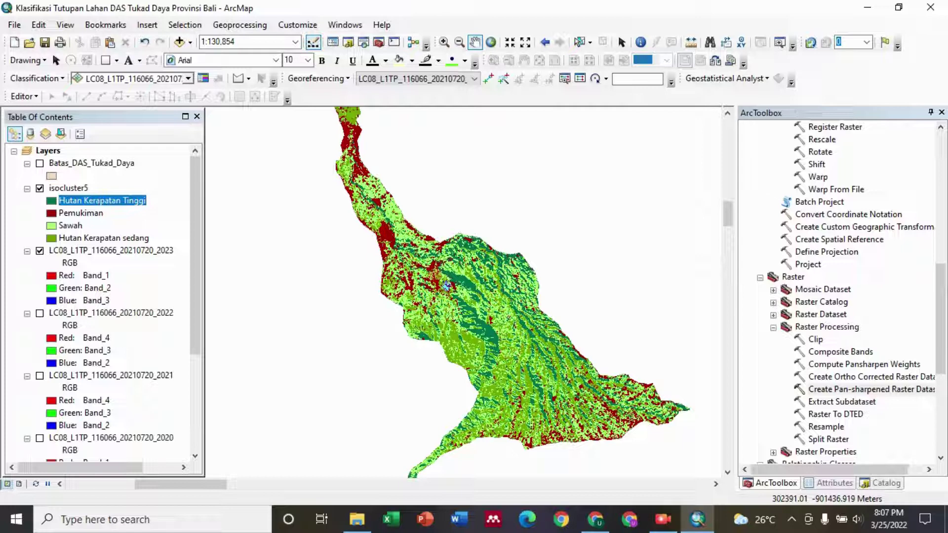
Open the Raster to Polygon conversion tool and set isocluster5 as its input raster.
drag(940, 301, 938, 134)
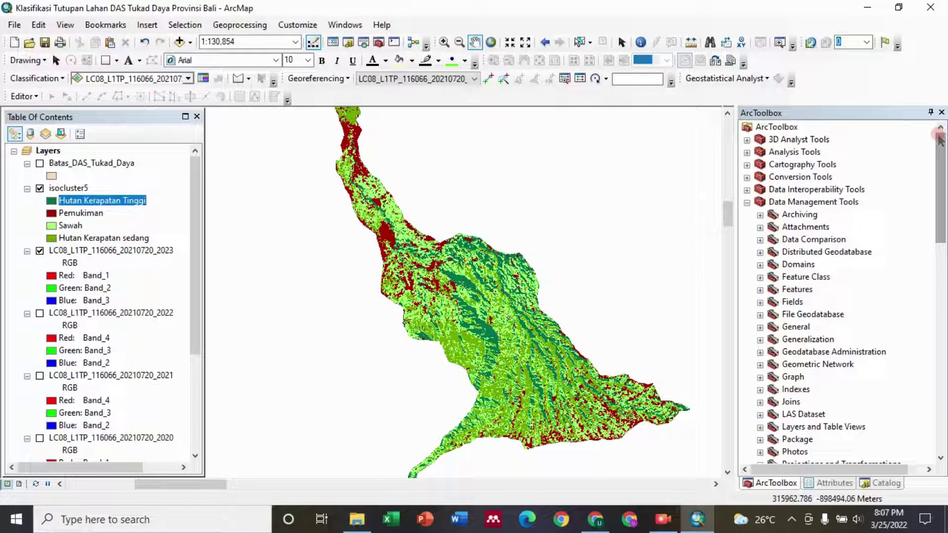
click(747, 177)
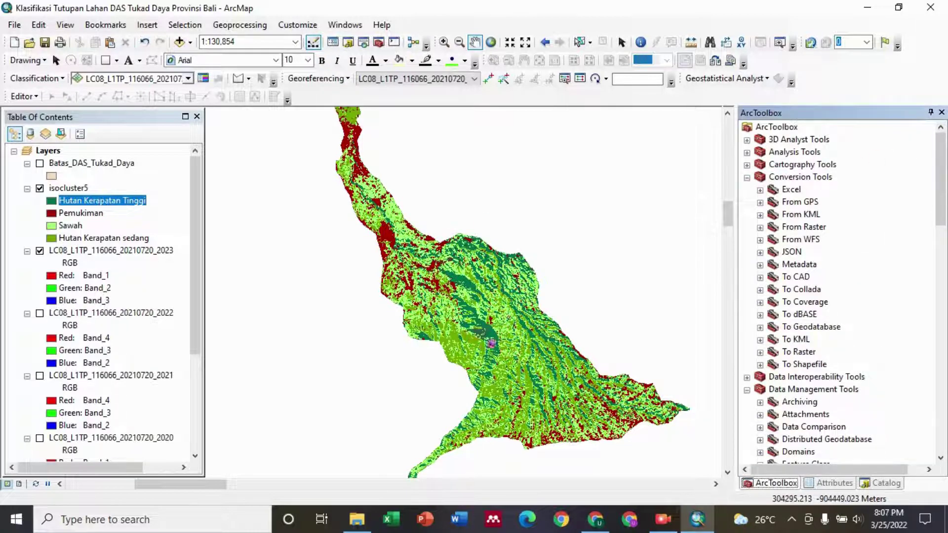
click(761, 228)
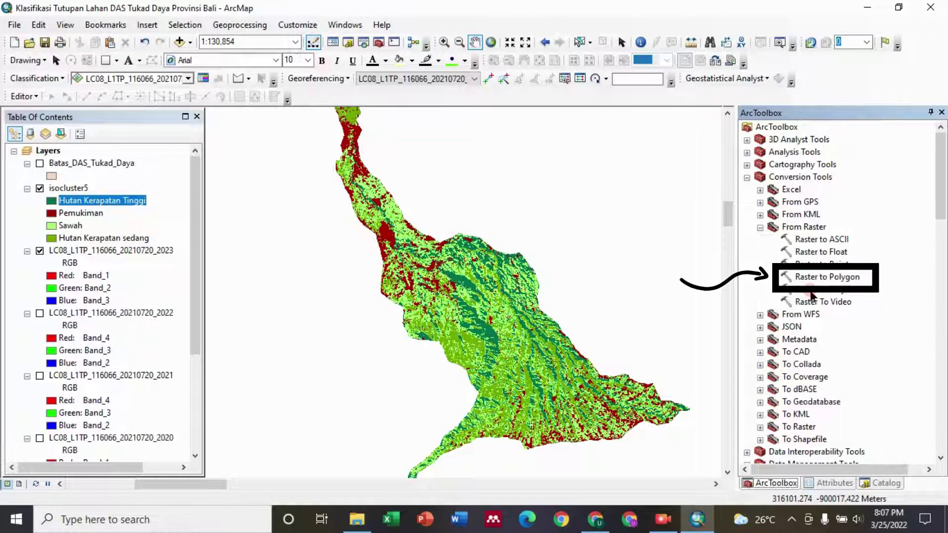
double_click(821, 277)
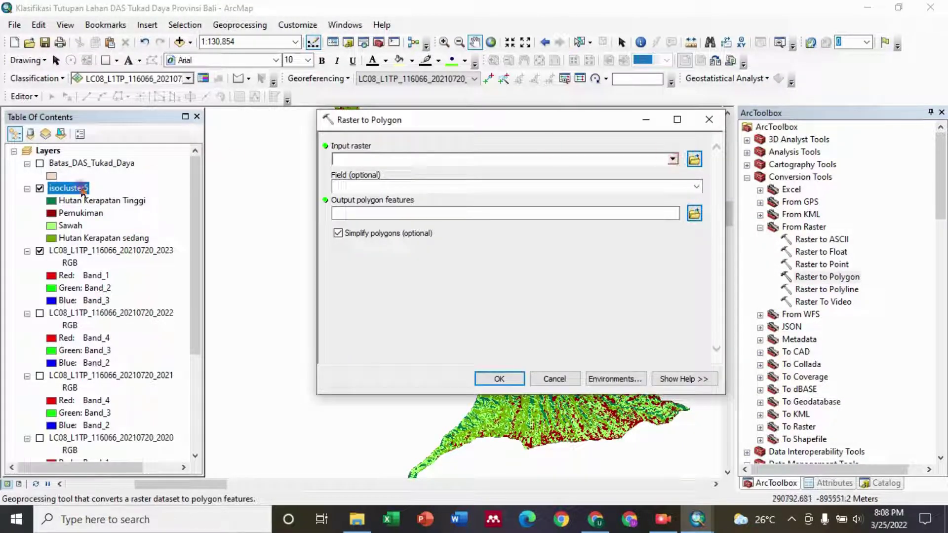
drag(75, 187, 363, 158)
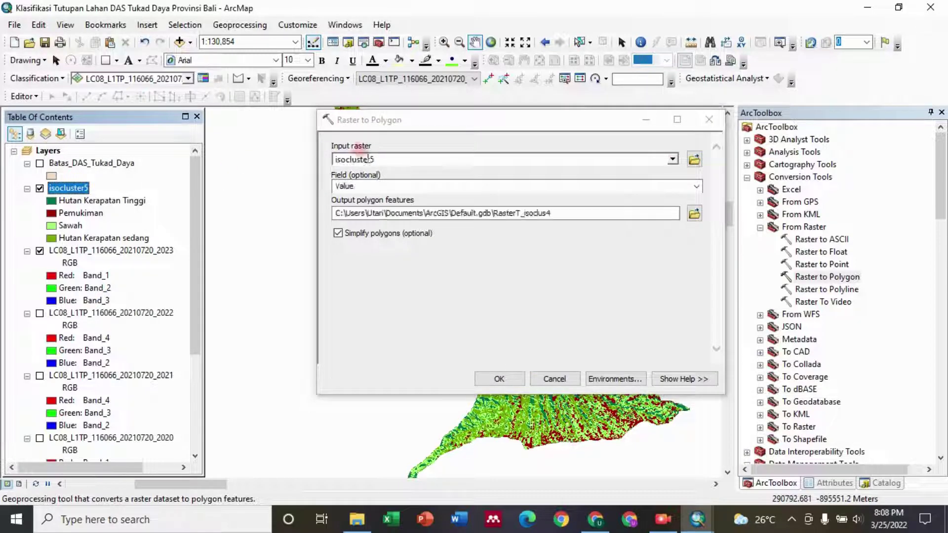
Name the output polygon features Klasifikasi Tutupan Lahan DAS Tukad Daya in the Klasifikasi Bali folder and run the conversion.
click(693, 214)
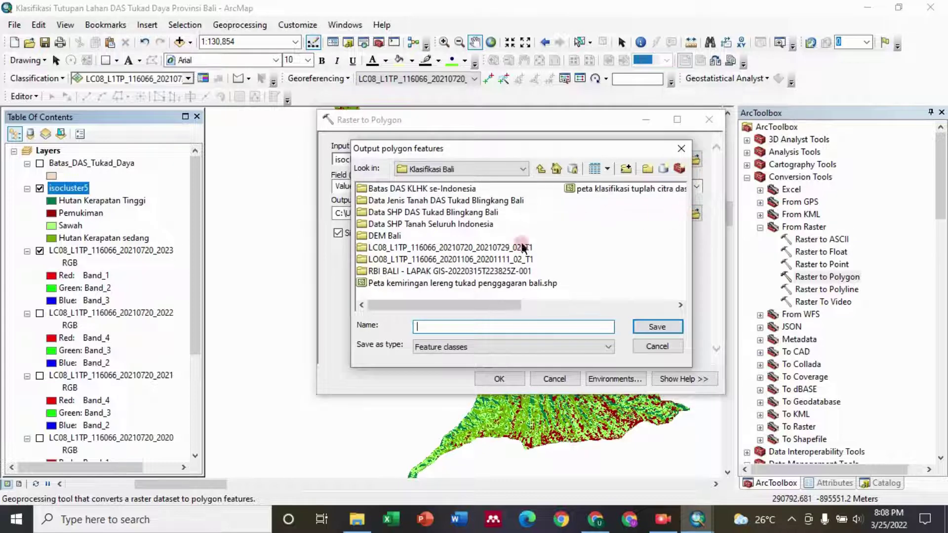
click(435, 323)
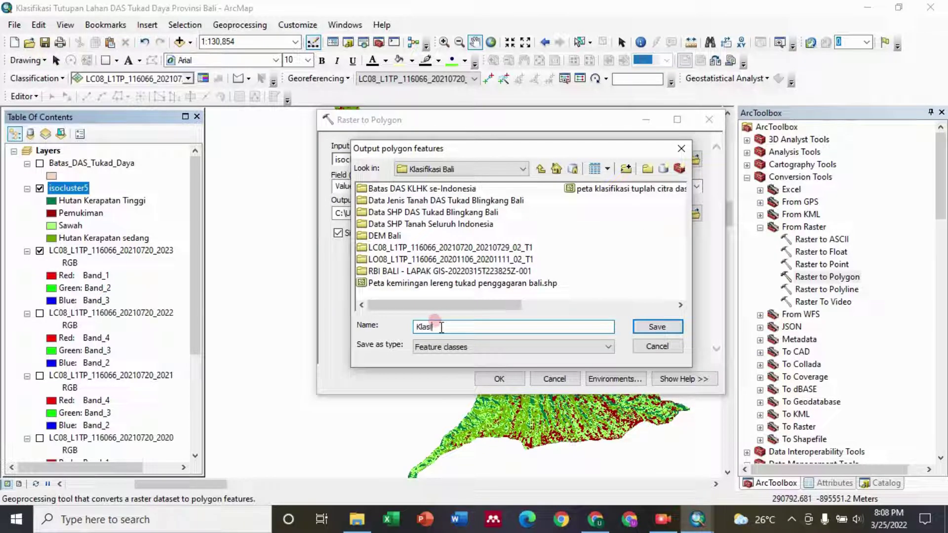
text(Klasifikasi Tutupan Lahan DAS Tu)
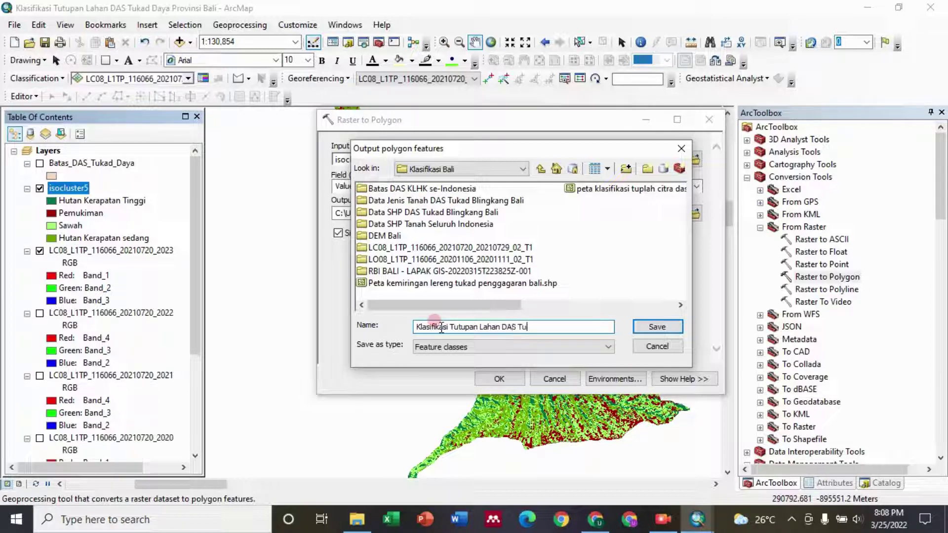
text(kad DAya)
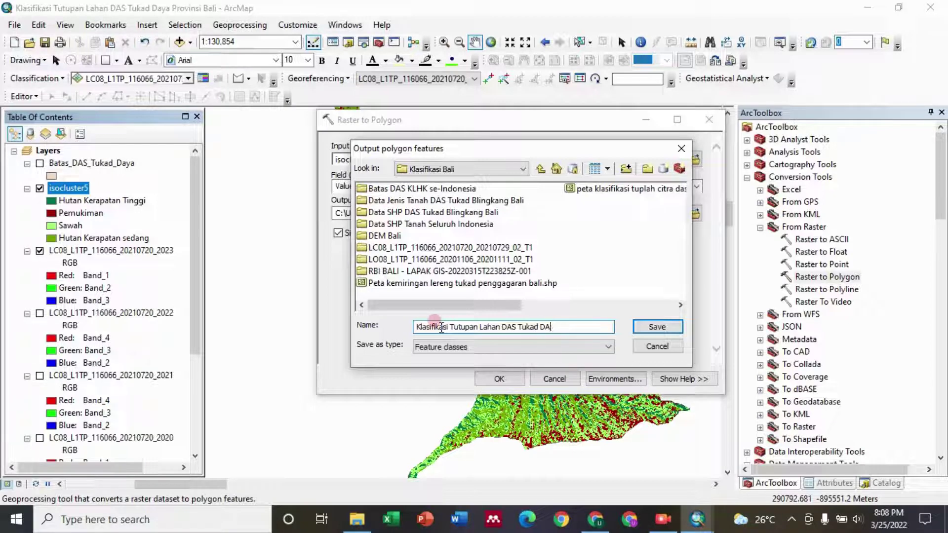
click(656, 327)
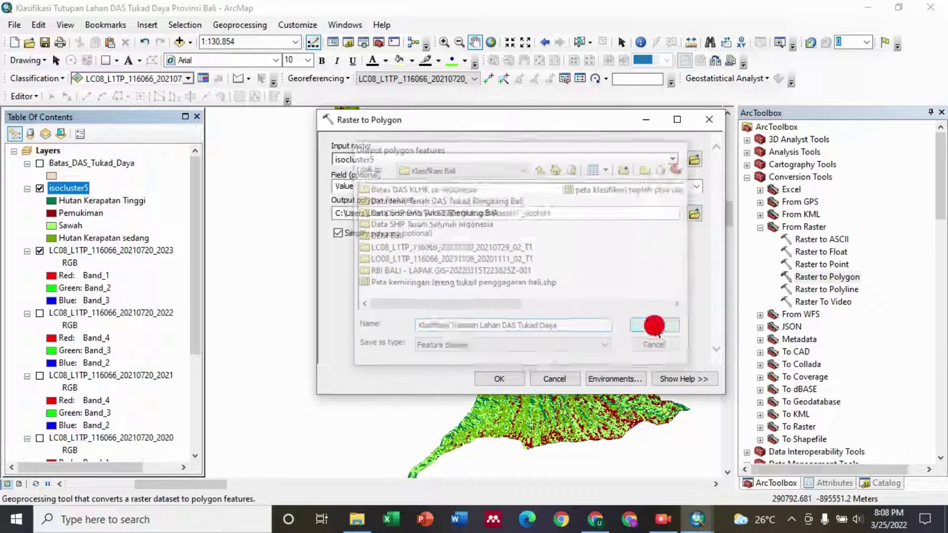
click(514, 375)
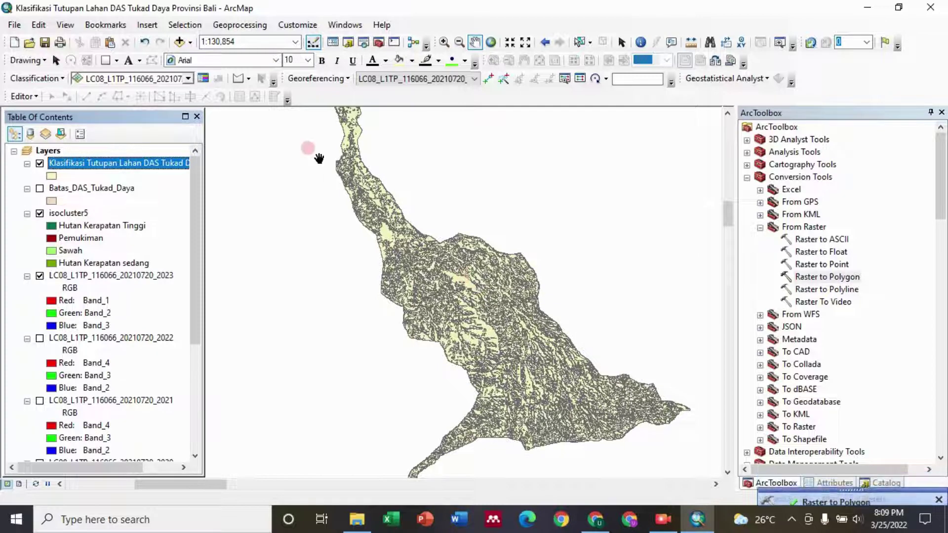
Examine the GRIDCODE values in the new polygon layer's attribute table against the isocluster5 classes, and close the table.
click(74, 163)
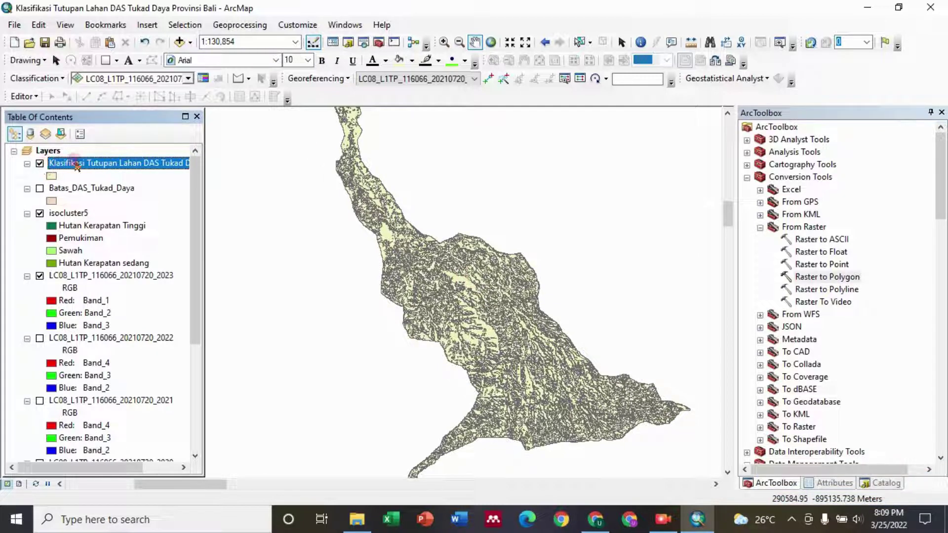
right_click(77, 165)
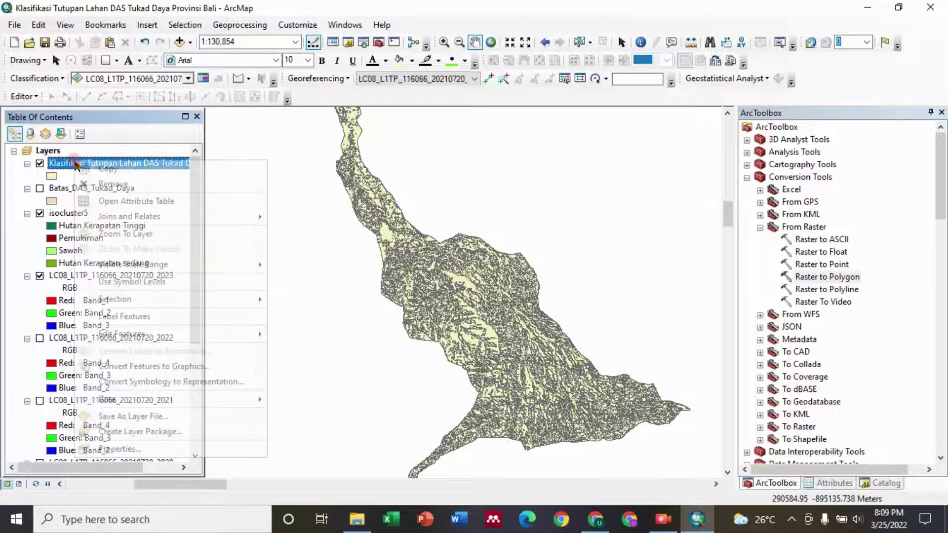
click(127, 202)
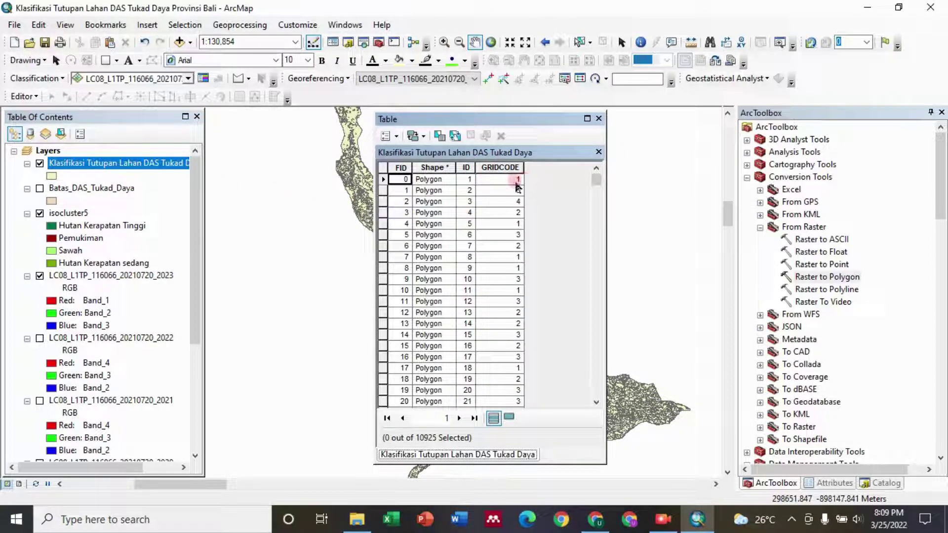
click(311, 211)
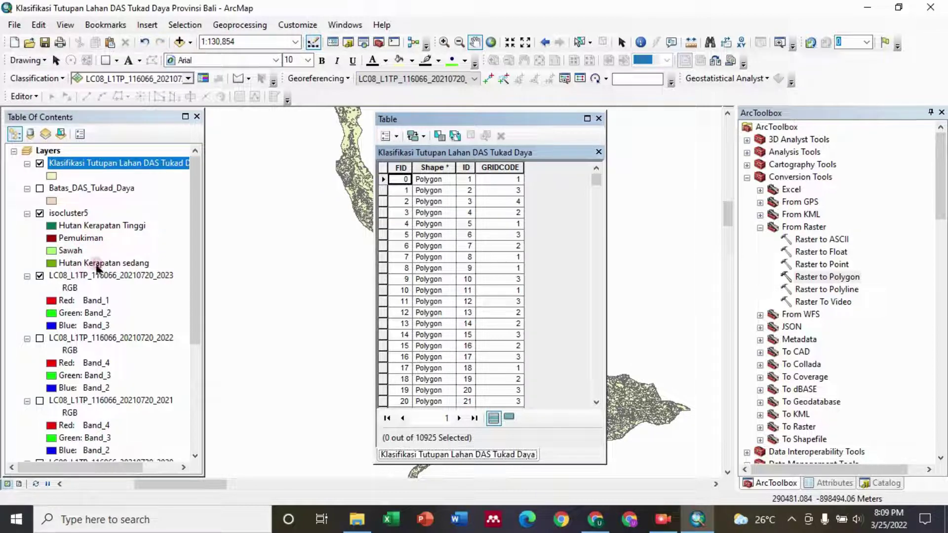
drag(596, 179, 575, 99)
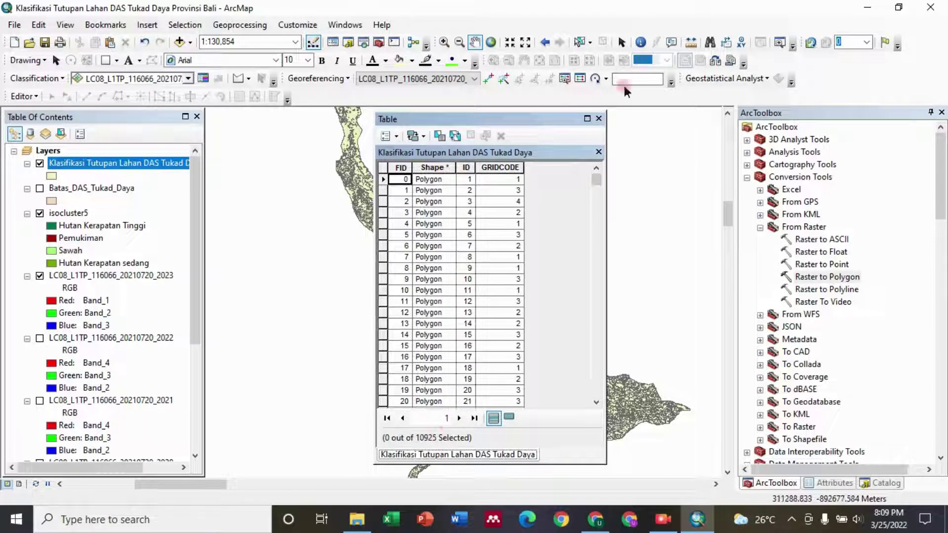
click(598, 118)
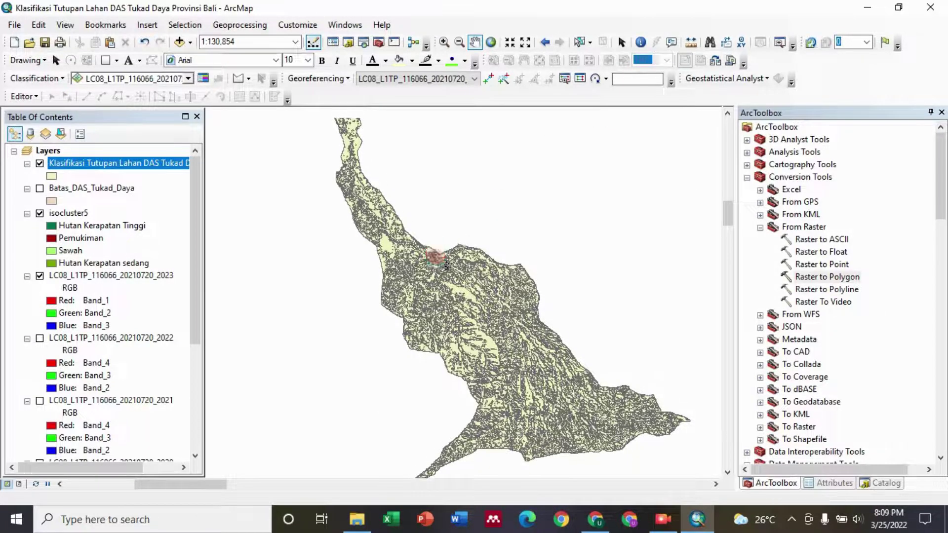
Hide the Klasifikasi Tutupan Lahan DAS Tukad Daya polygon layer on the map.
click(301, 203)
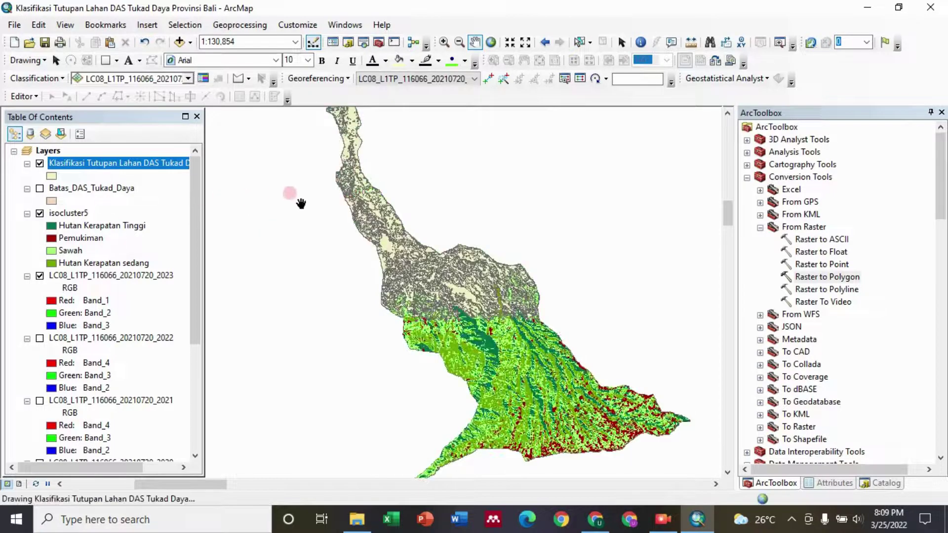
click(40, 164)
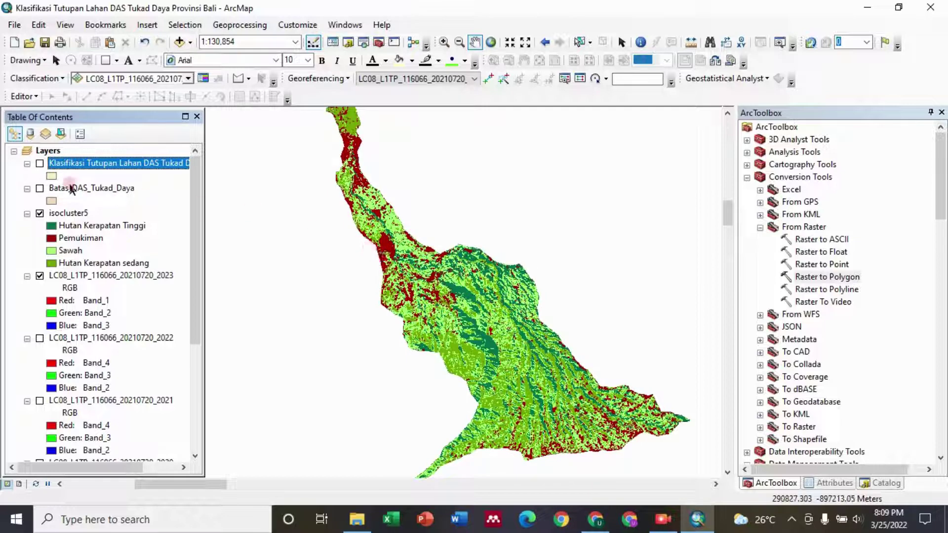
Show the Klasifikasi Tutupan Lahan DAS Tukad Daya polygon layer and symbolize it by all unique values of the GRIDCODE field.
click(40, 164)
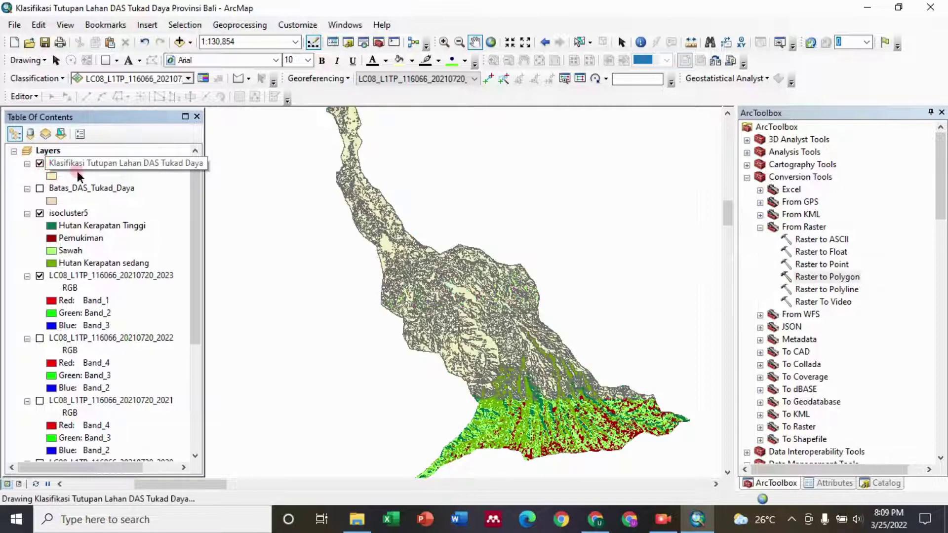
right_click(89, 165)
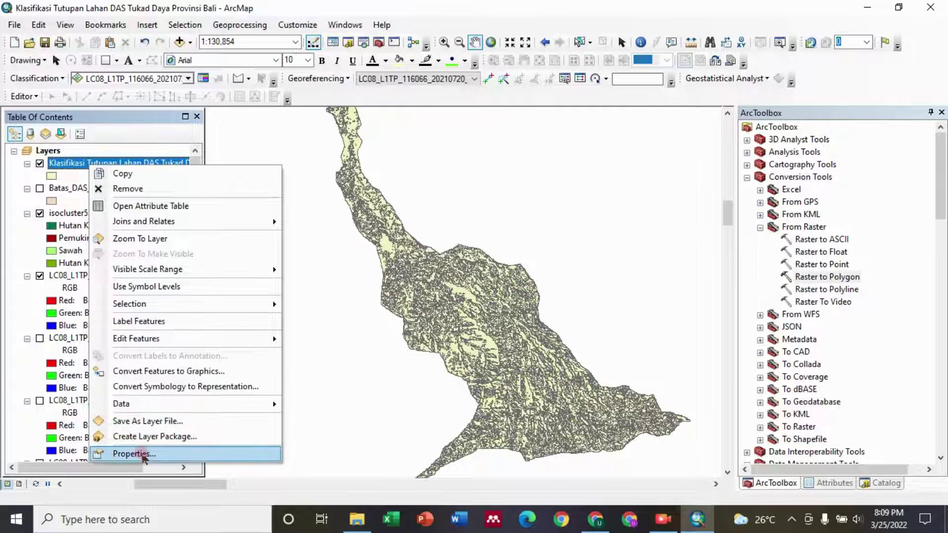
click(138, 451)
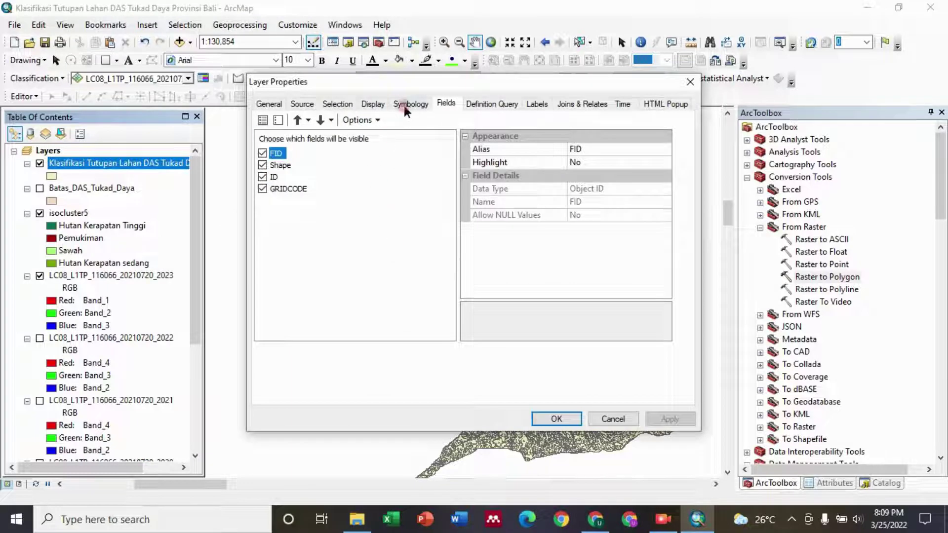
click(404, 105)
click(279, 151)
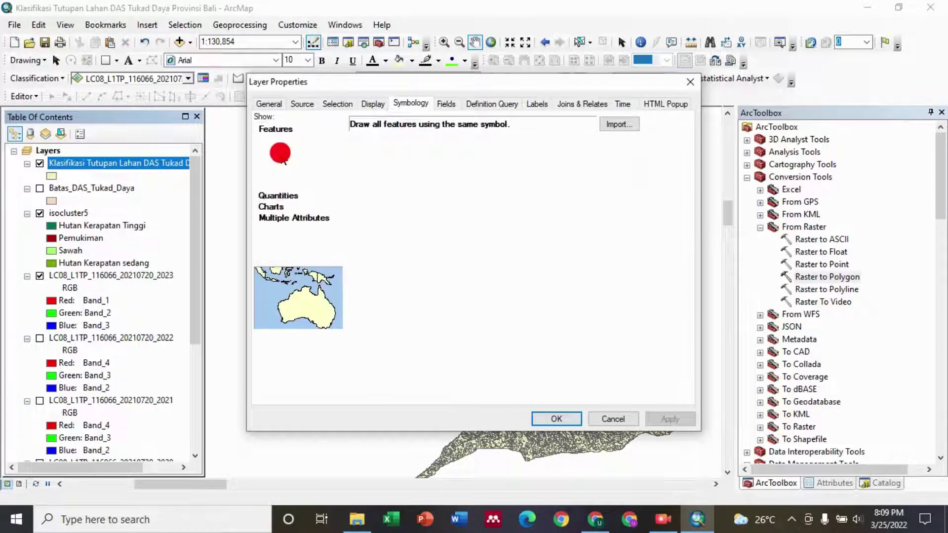
click(482, 153)
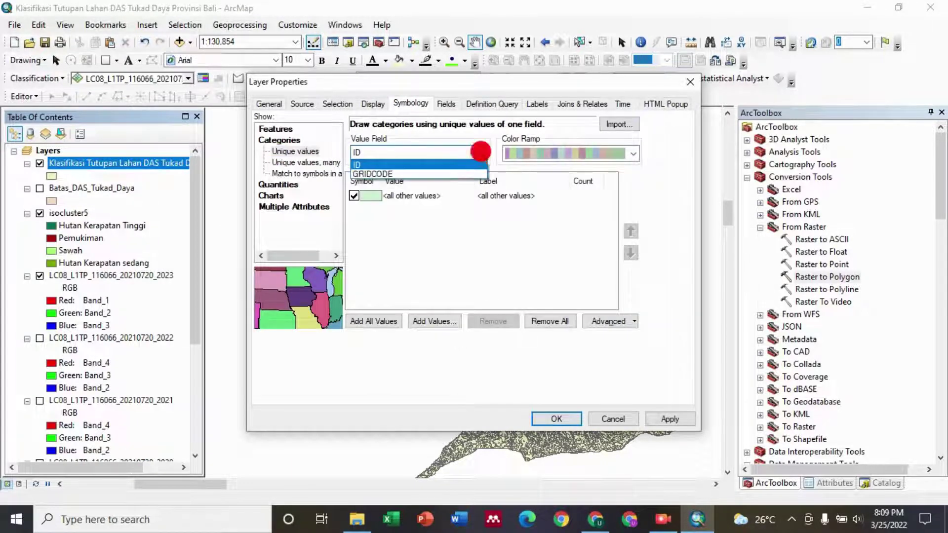
click(439, 176)
click(377, 321)
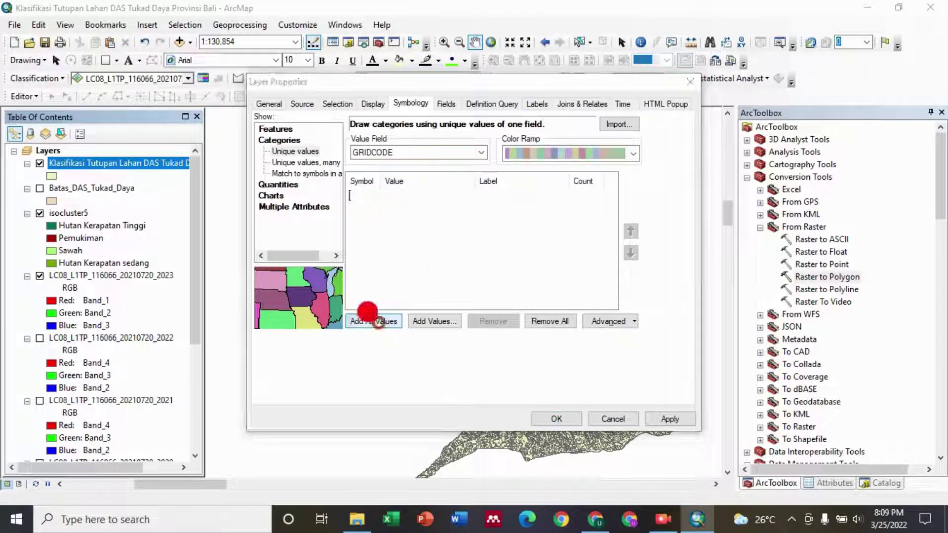
Switch the GRIDCODE categories to a saturated multicolour color ramp and apply the symbology to the polygon layer.
click(632, 156)
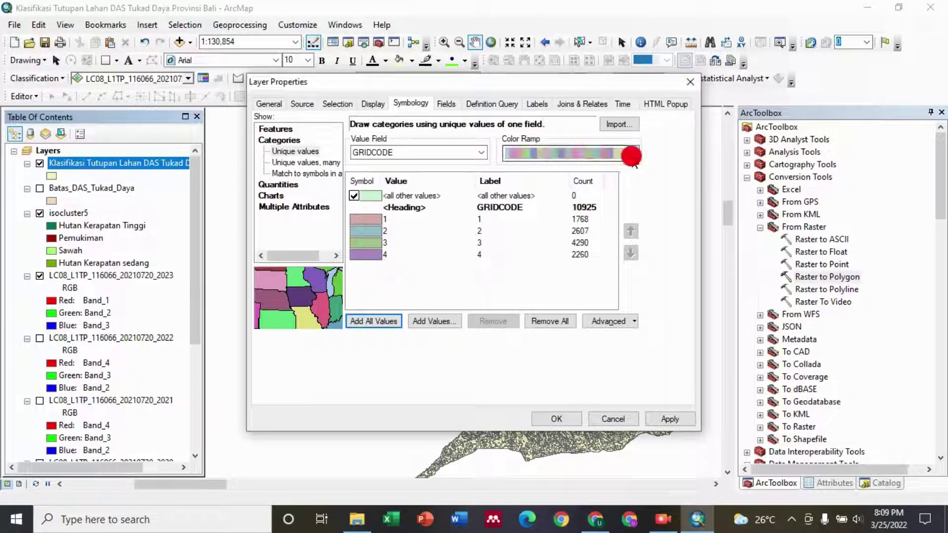
click(567, 297)
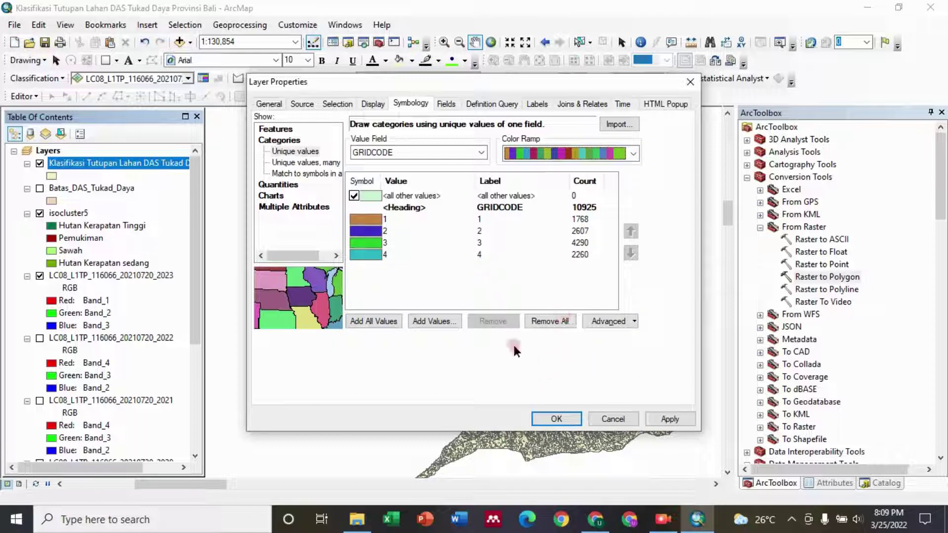
click(371, 223)
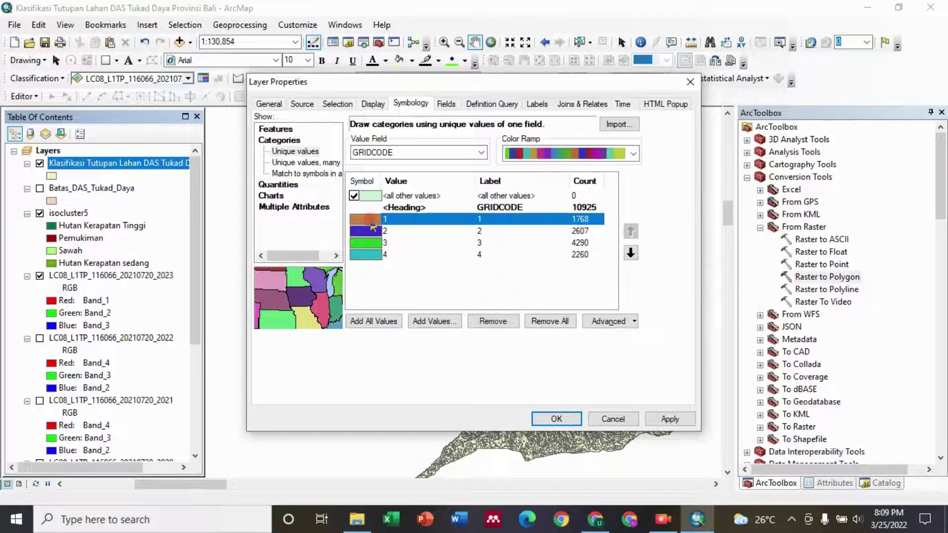
click(553, 419)
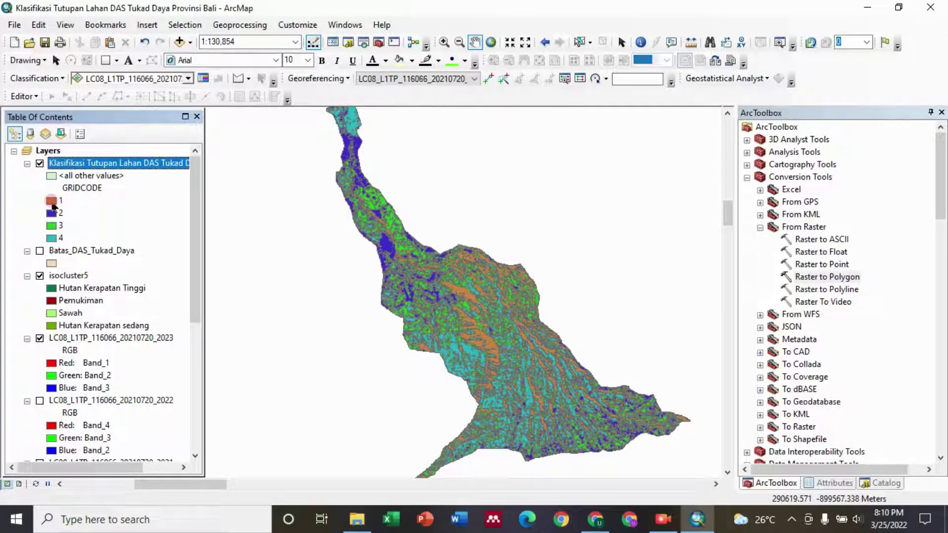
Fill GRIDCODE class 1 of the polygon layer with dark green and class 2 with dark red, matching the isocluster5 colours.
double_click(51, 202)
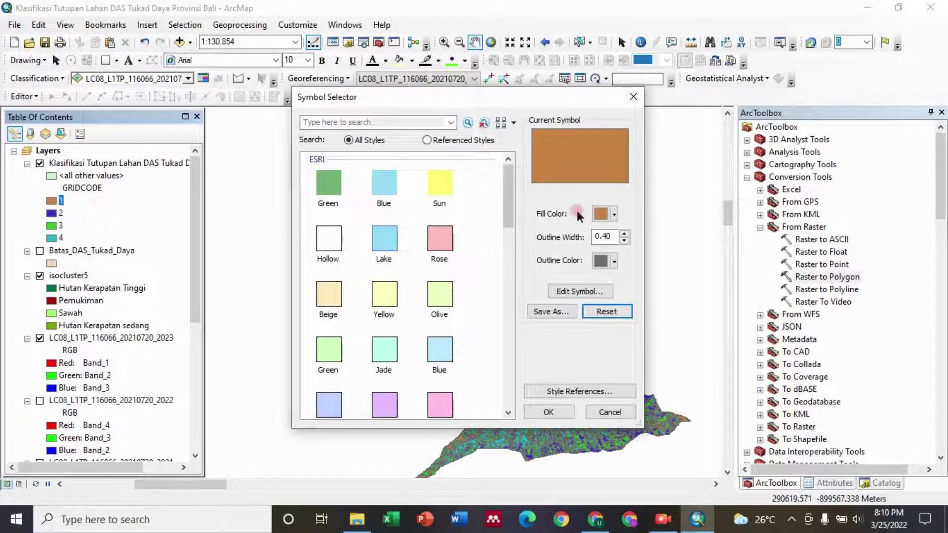
click(603, 215)
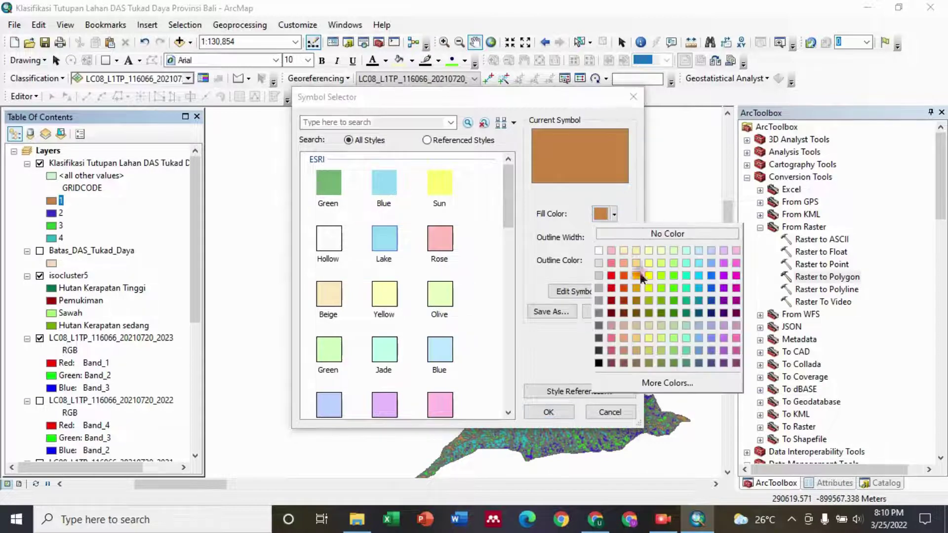
click(674, 313)
click(548, 412)
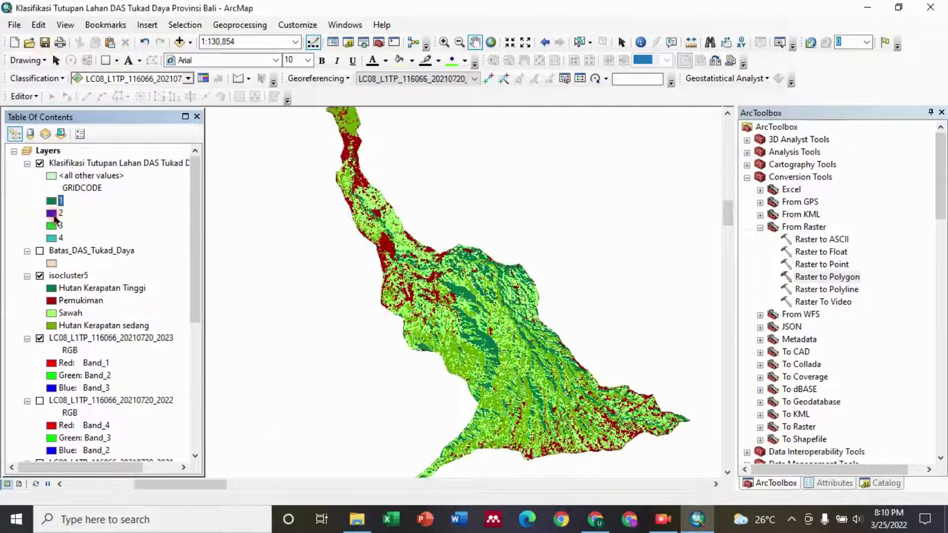
double_click(52, 213)
click(611, 213)
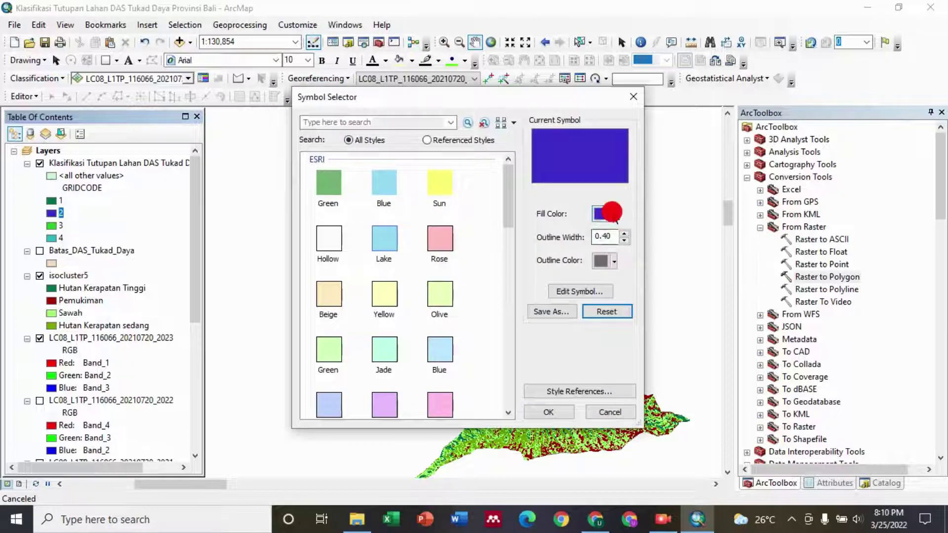
click(608, 296)
click(548, 412)
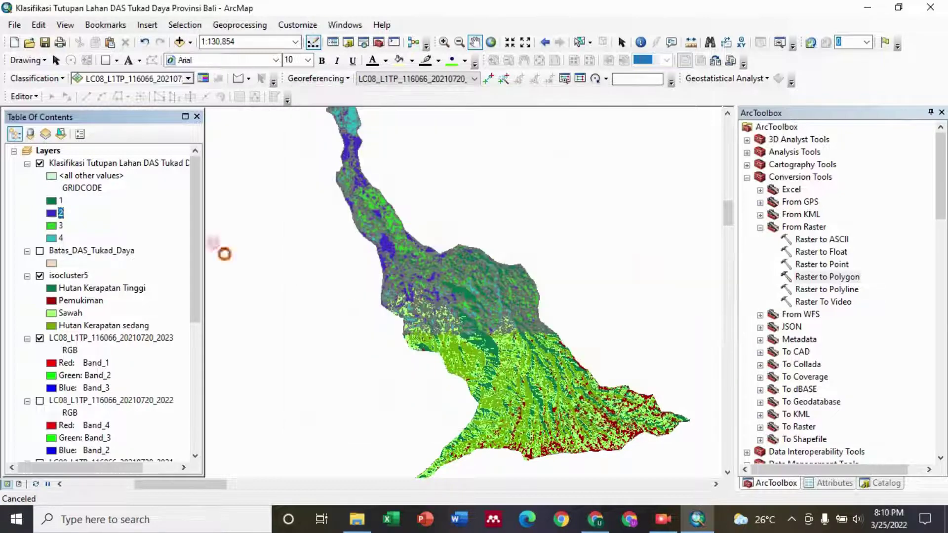
Fill GRIDCODE class 3 of the polygon layer with light green, matching the Sawah class of isocluster5.
double_click(51, 226)
click(604, 213)
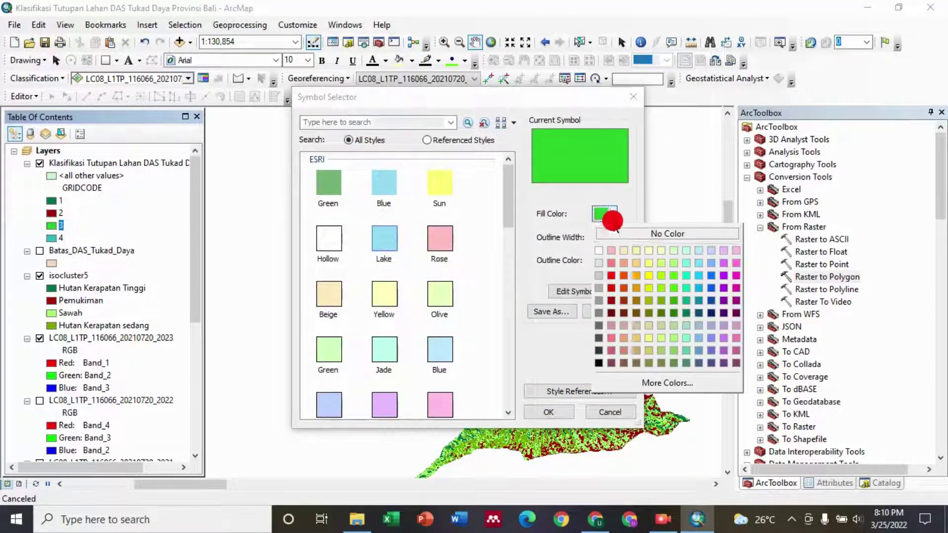
click(669, 253)
click(529, 409)
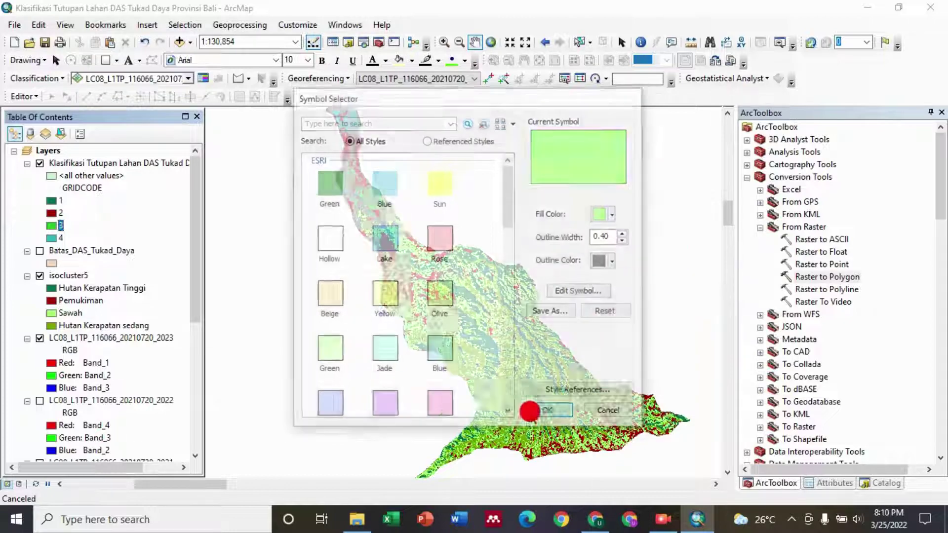
Try a bright green fill for GRIDCODE class 4 of the polygon layer.
double_click(52, 238)
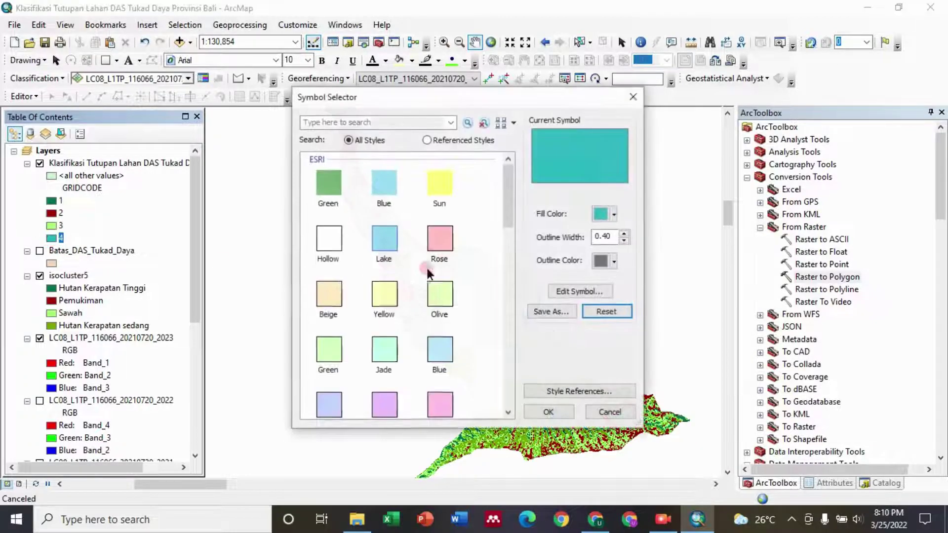
click(593, 213)
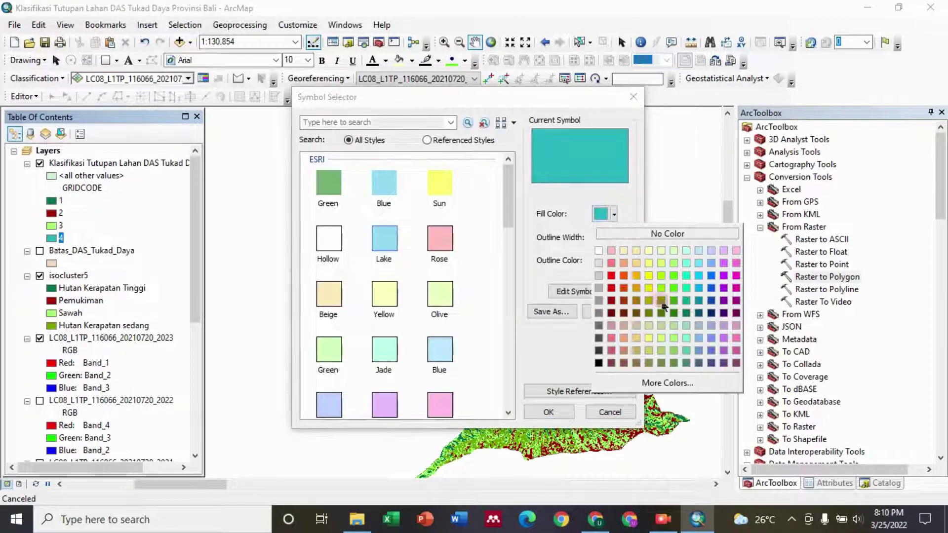
click(661, 300)
click(605, 213)
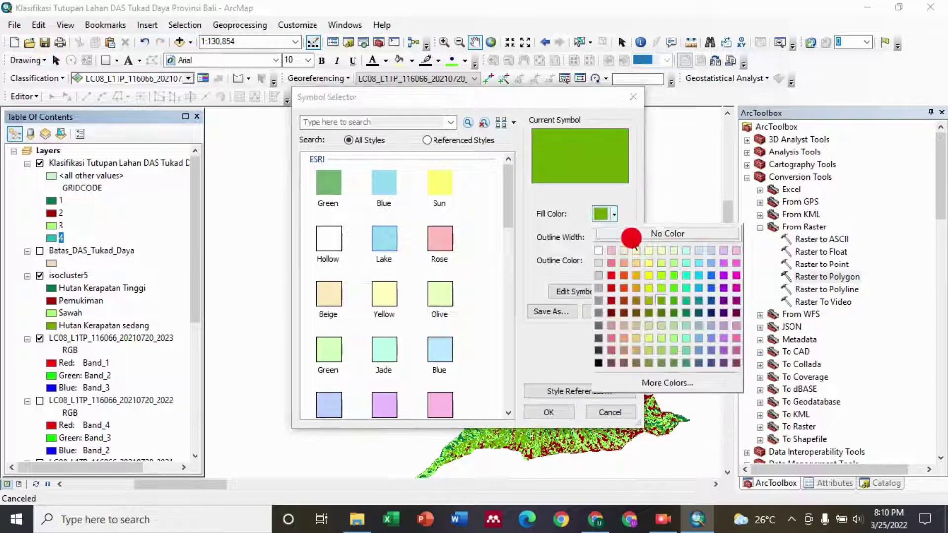
click(663, 289)
click(563, 412)
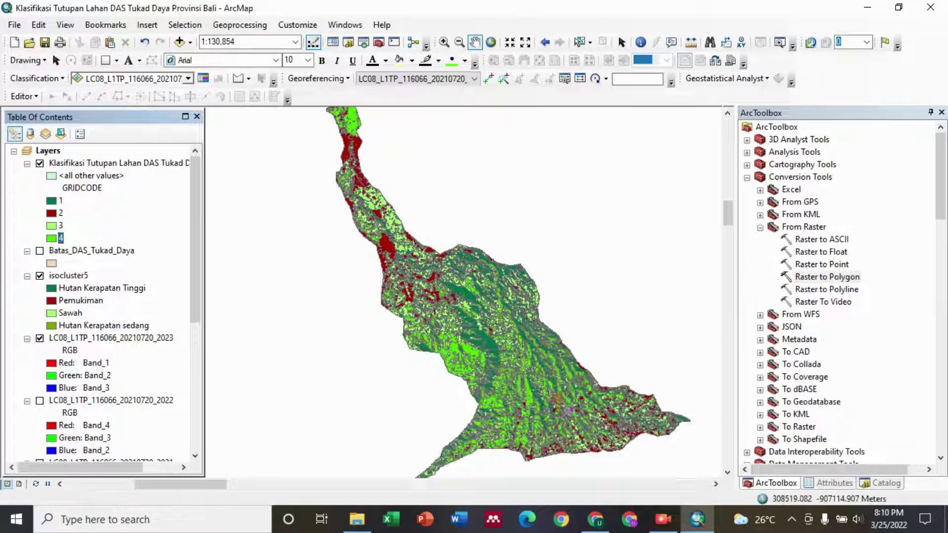
Fill GRIDCODE class 4 of the polygon layer with olive green, matching the Hutan Kerapatan sedang class of isocluster5.
double_click(51, 238)
click(607, 214)
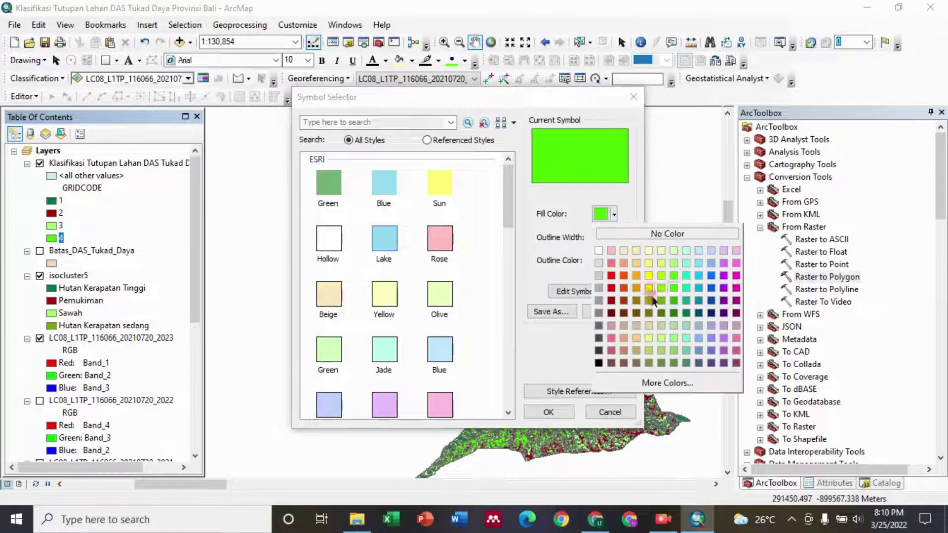
click(659, 301)
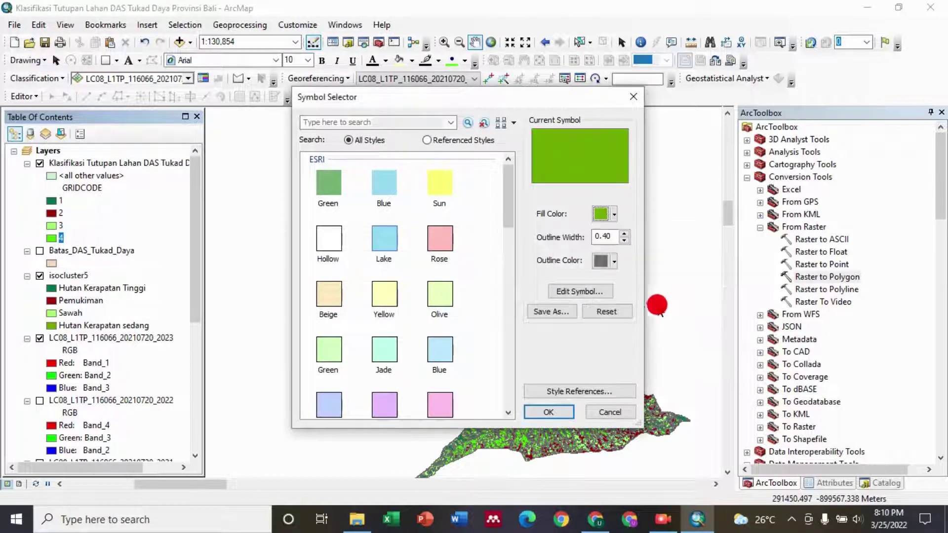
click(553, 412)
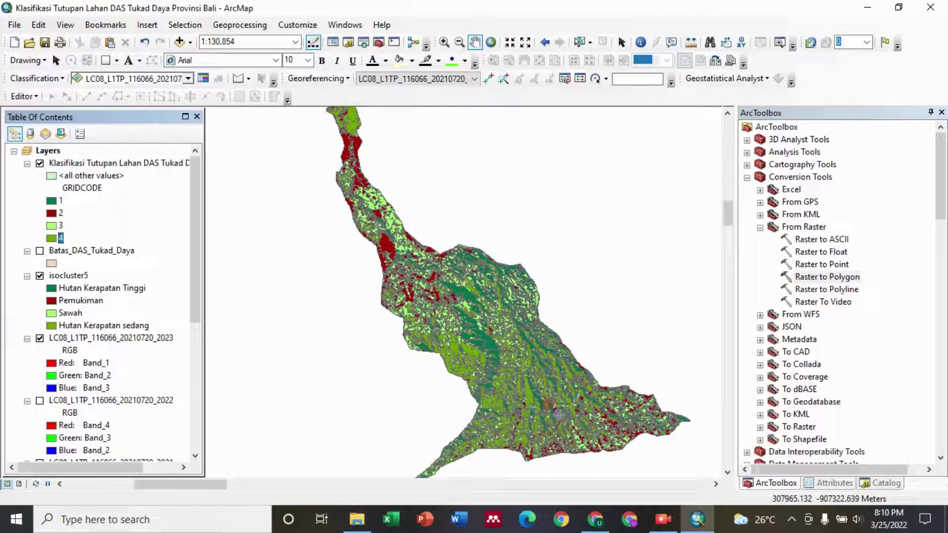
Hide the isocluster5 raster layer, leaving the styled polygon classification displayed for the whole watershed.
click(40, 276)
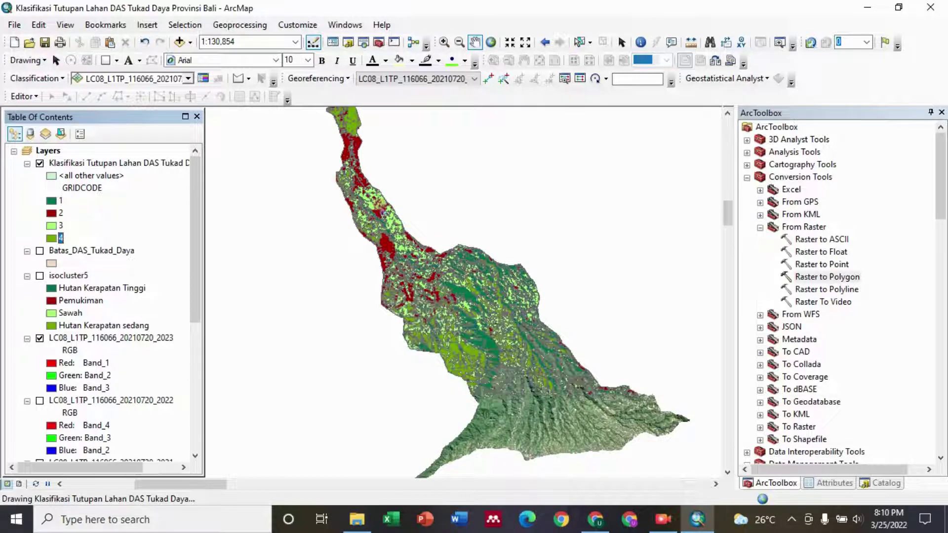
click(459, 42)
click(435, 216)
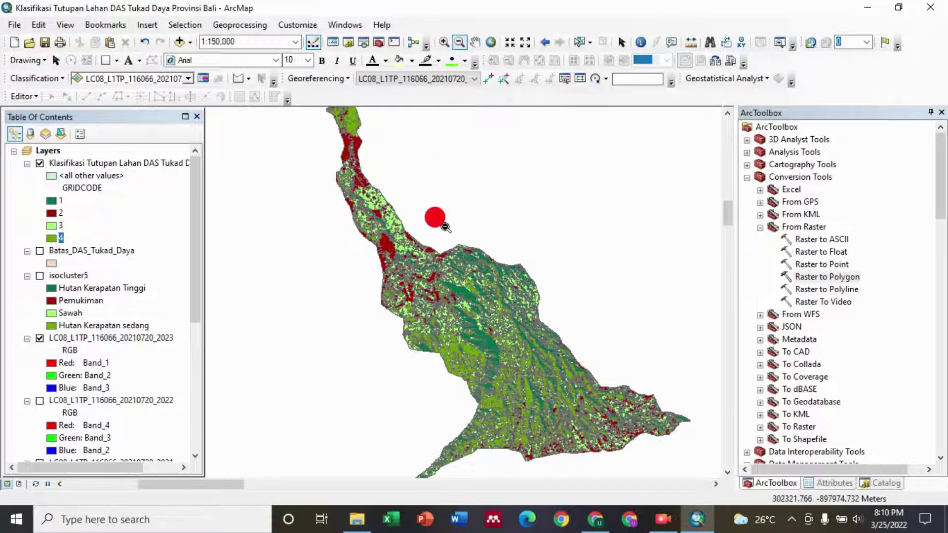
click(475, 42)
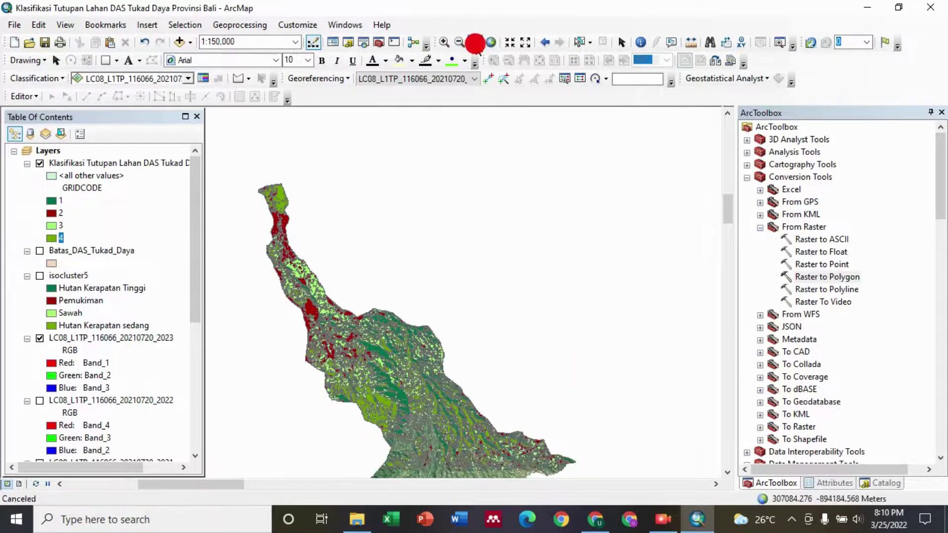
click(388, 279)
drag(389, 280, 455, 218)
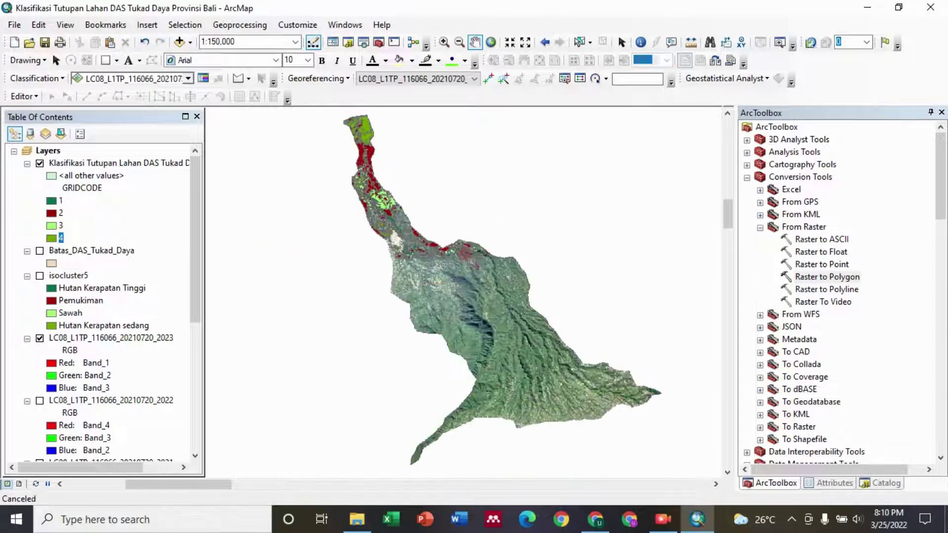